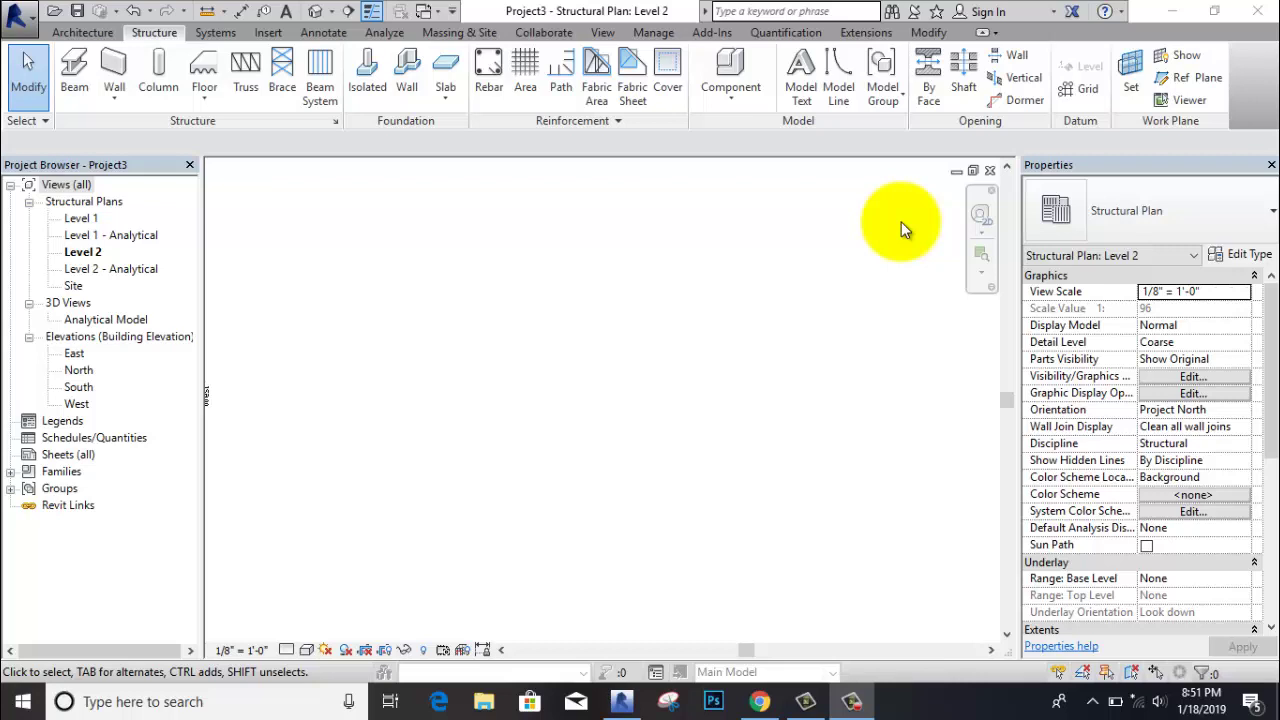
Close Project3 without saving and start a new project from the structural template.
{"action": "left_click", "coordinate": [990, 172]}
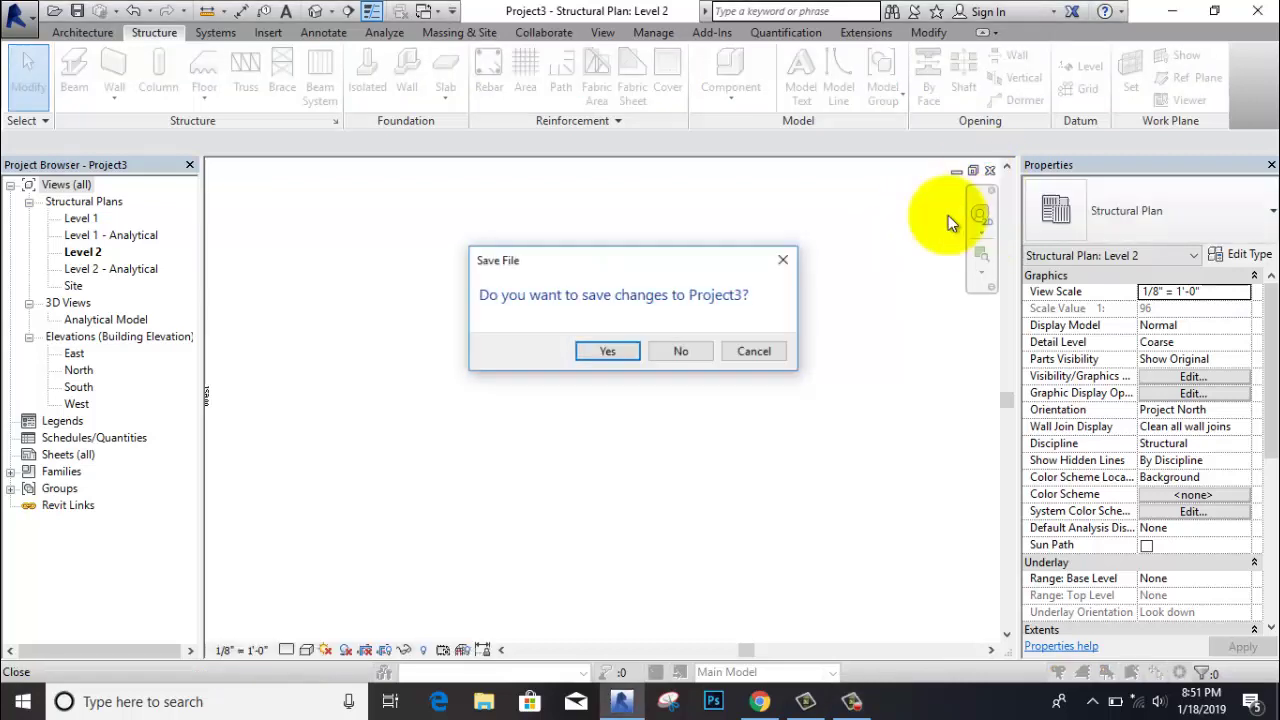
{"action": "left_click", "coordinate": [673, 348]}
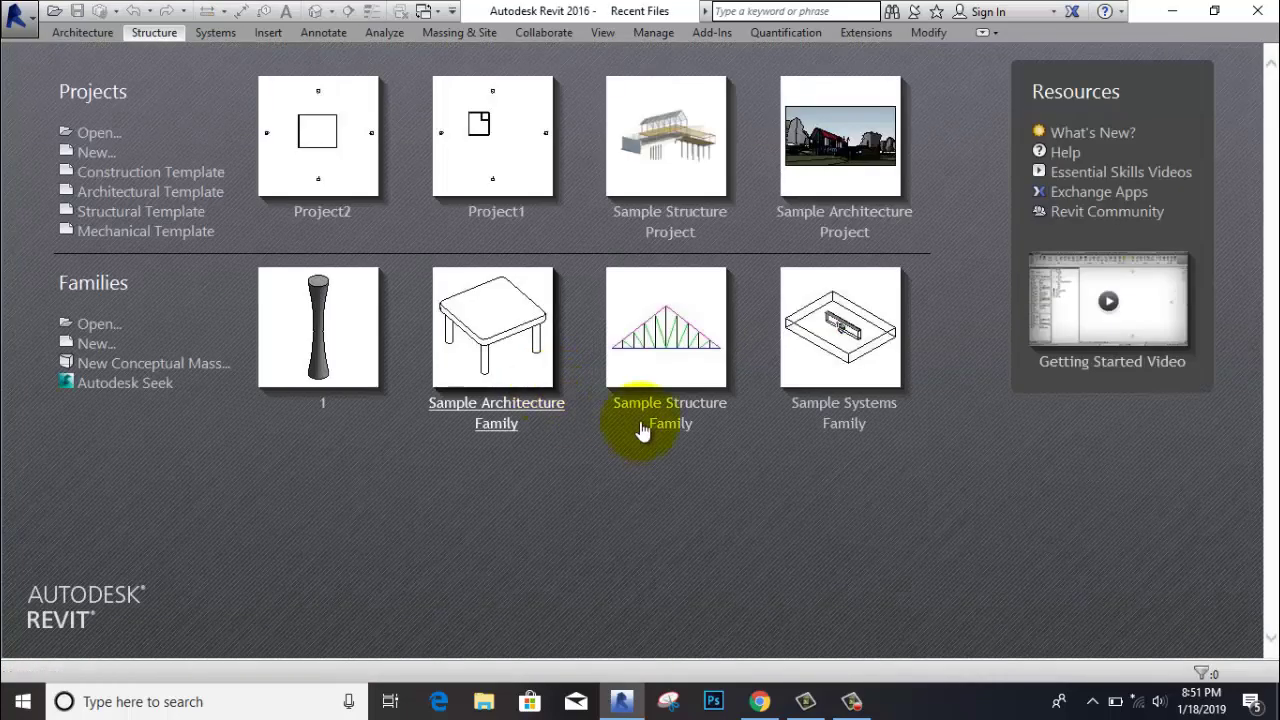
{"action": "left_click", "coordinate": [114, 218]}
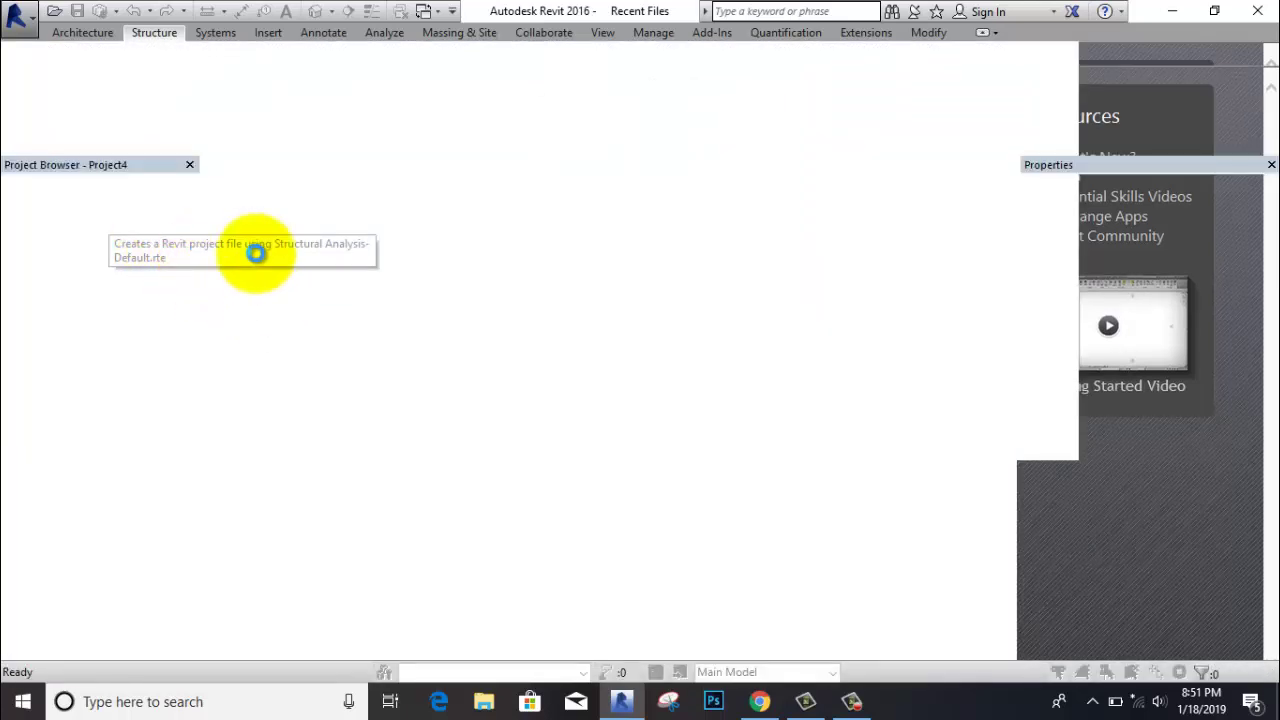
{"action": "left_click", "coordinate": [151, 34]}
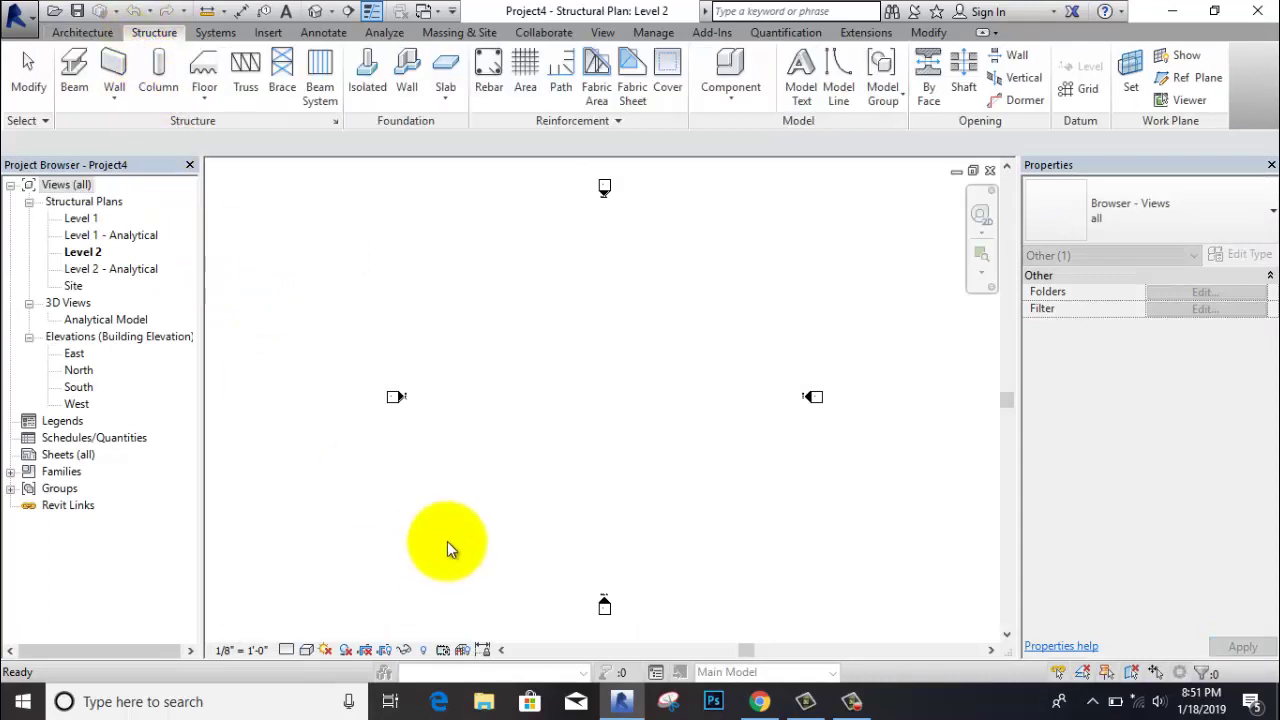
Place two 18 x 24 concrete rectangular columns side by side in the Level 1 plan.
{"action": "double_click", "coordinate": [82, 218]}
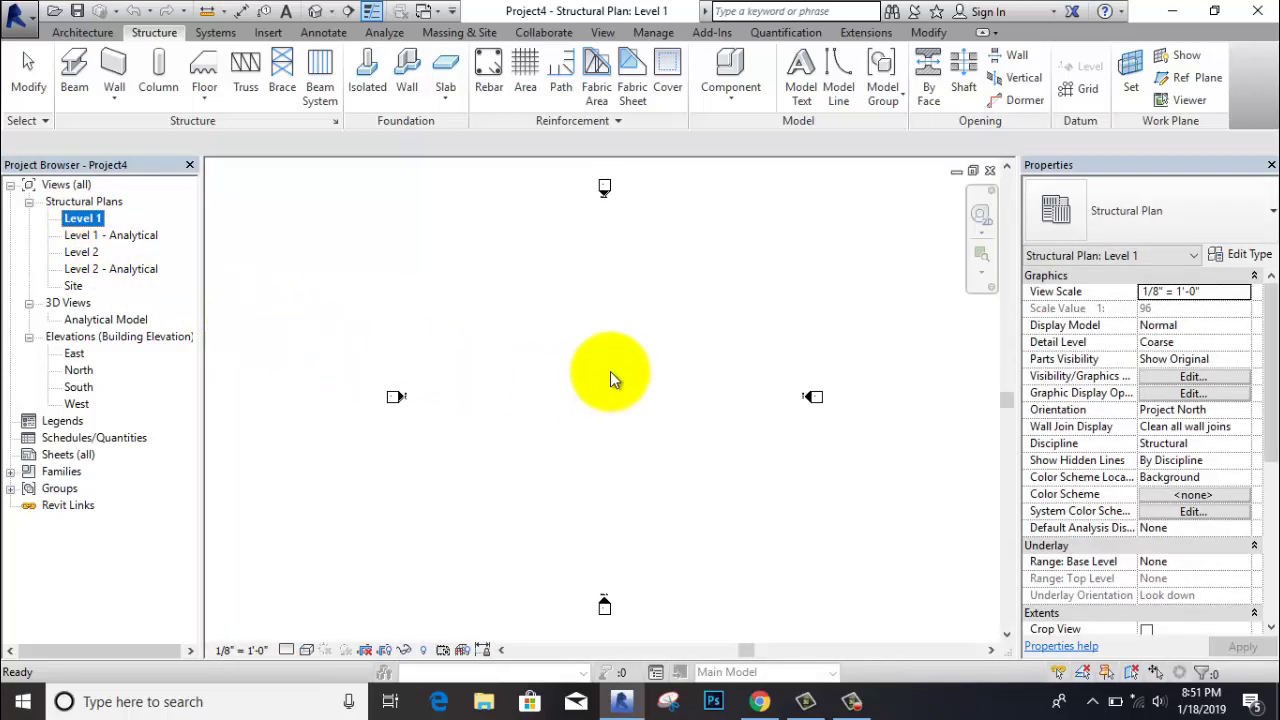
{"action": "left_click", "coordinate": [540, 310]}
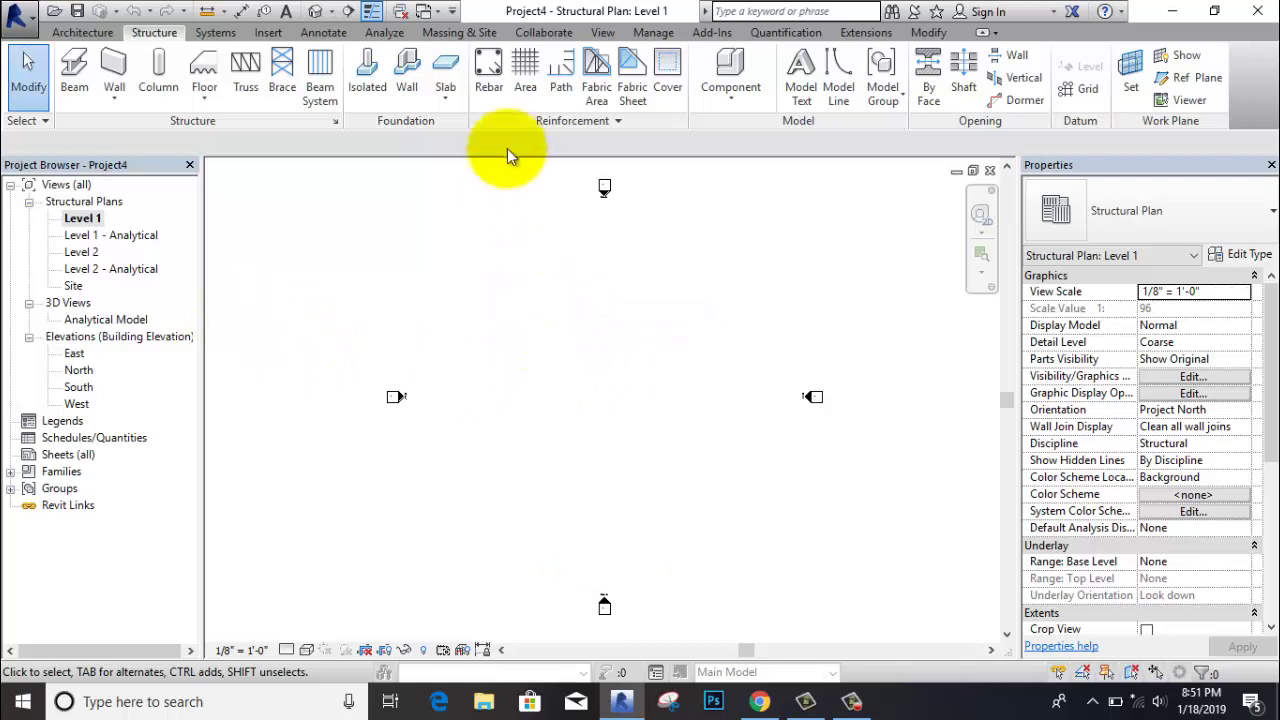
{"action": "left_click", "coordinate": [152, 70]}
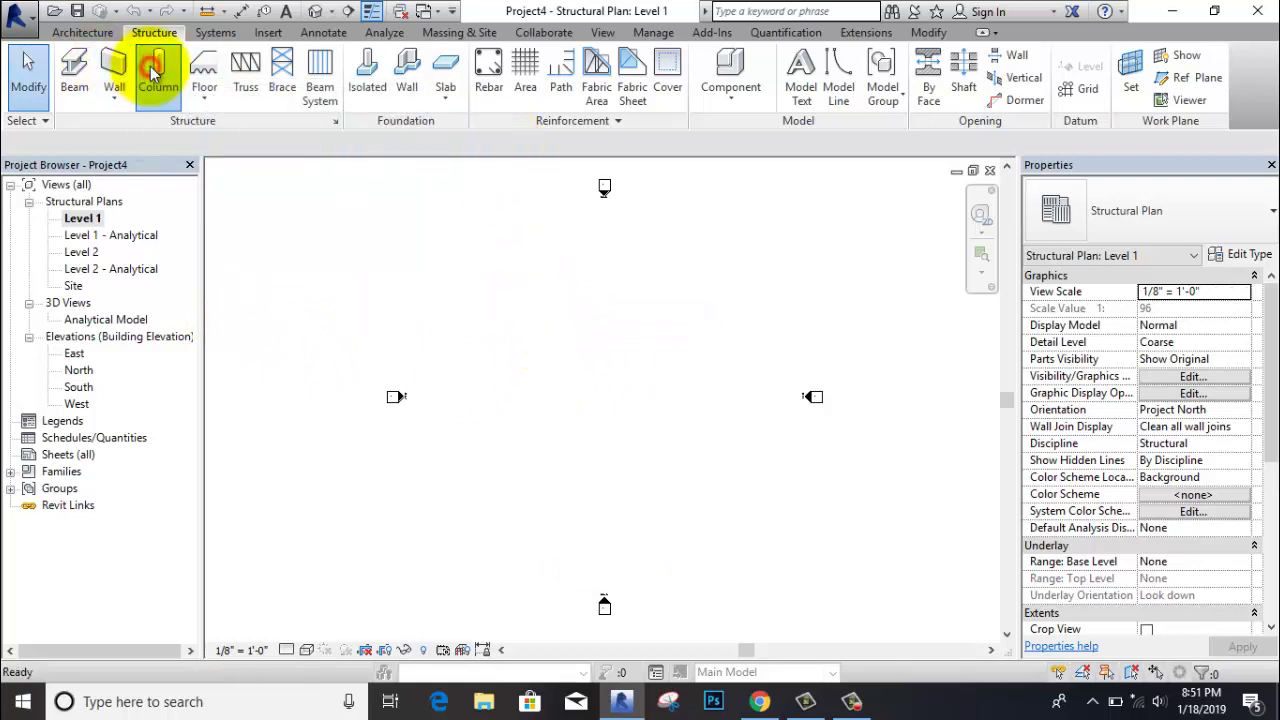
{"action": "left_click", "coordinate": [1142, 207]}
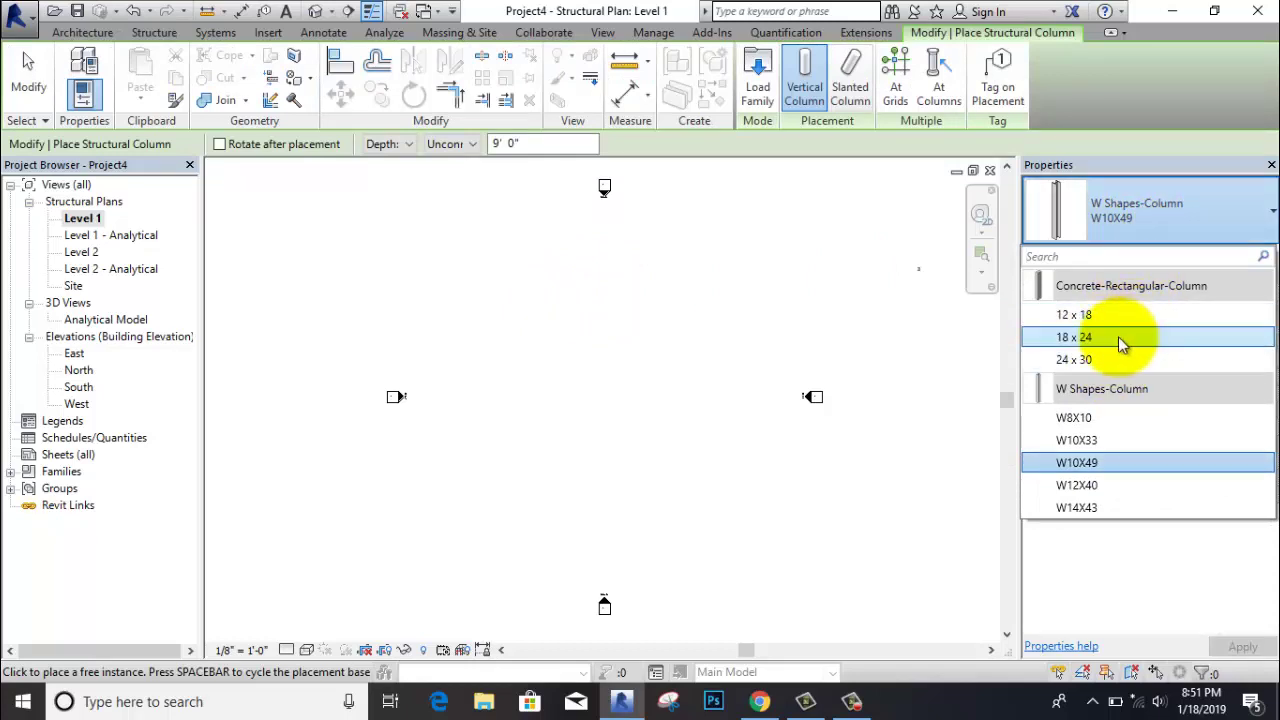
{"action": "left_click", "coordinate": [1118, 336]}
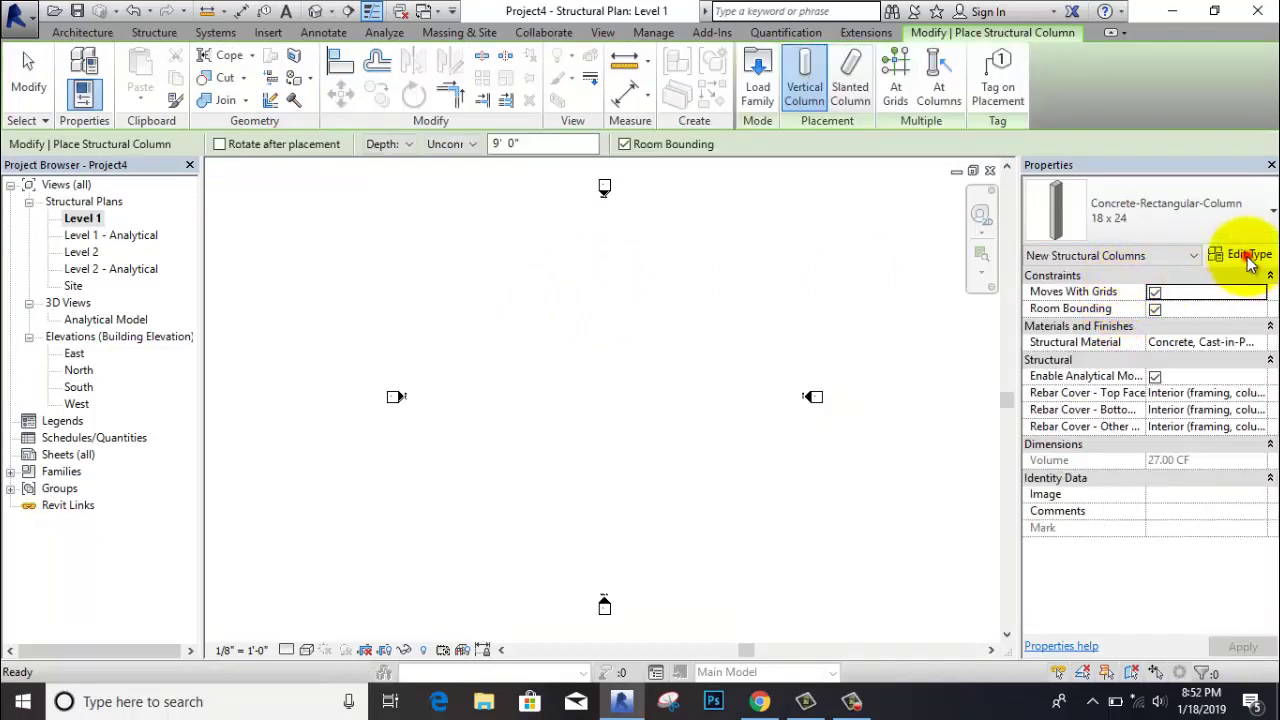
{"action": "left_click", "coordinate": [1249, 257]}
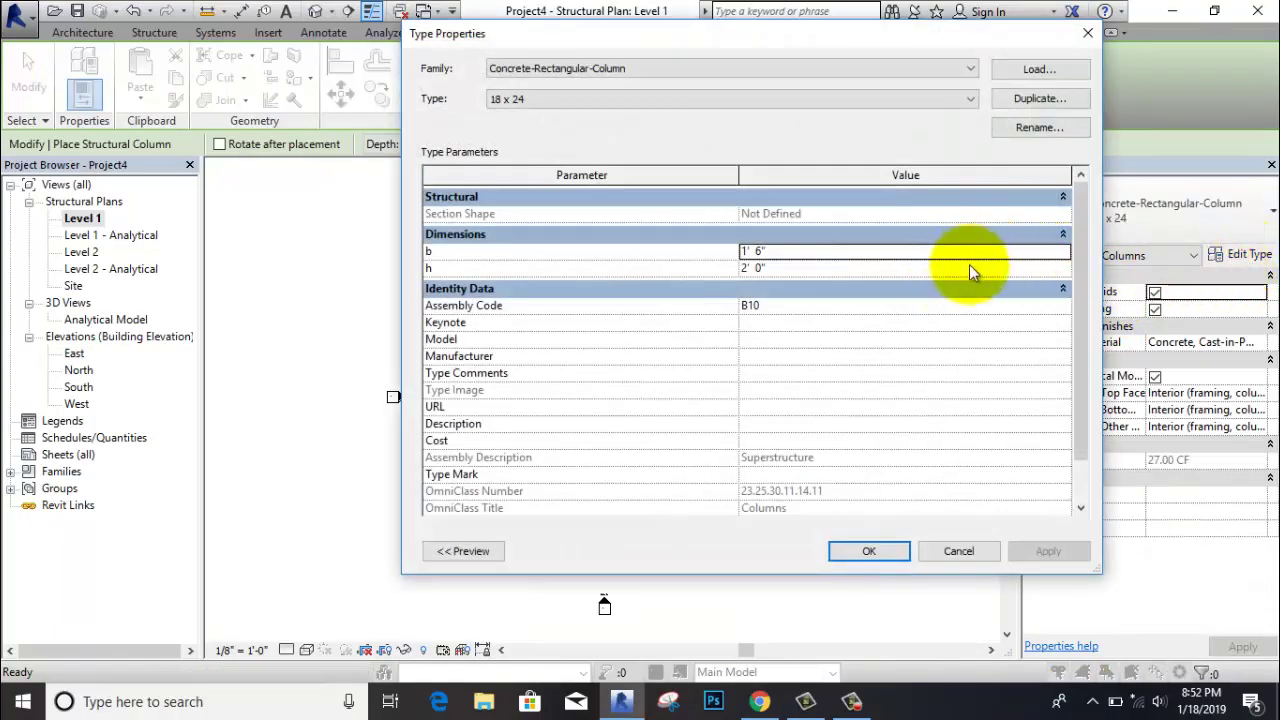
{"action": "left_click", "coordinate": [1089, 37]}
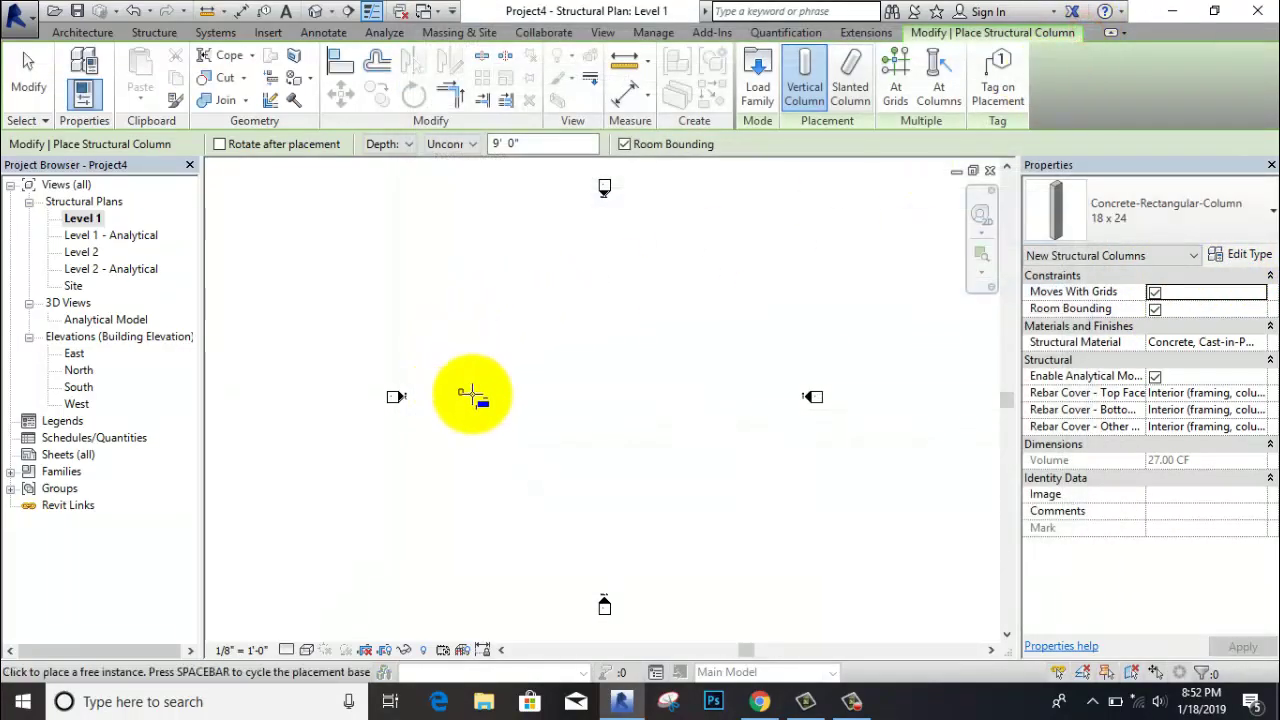
{"action": "left_click", "coordinate": [519, 400]}
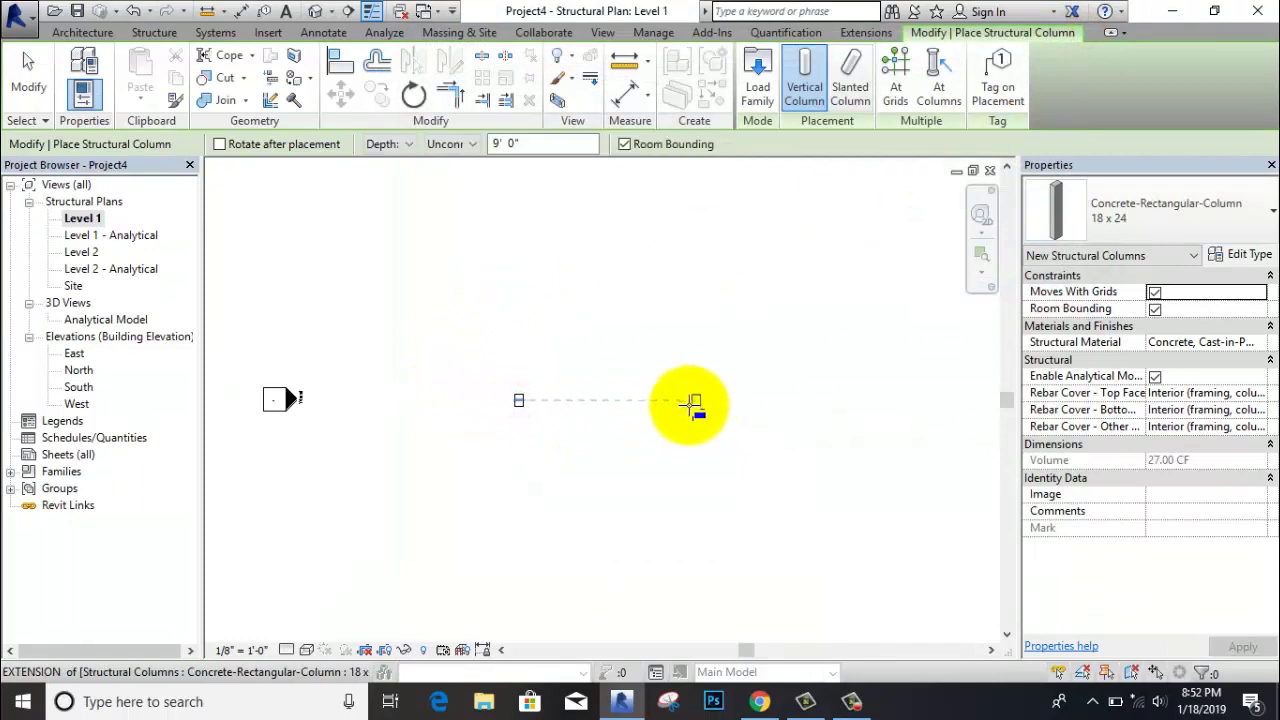
{"action": "left_click", "coordinate": [658, 401]}
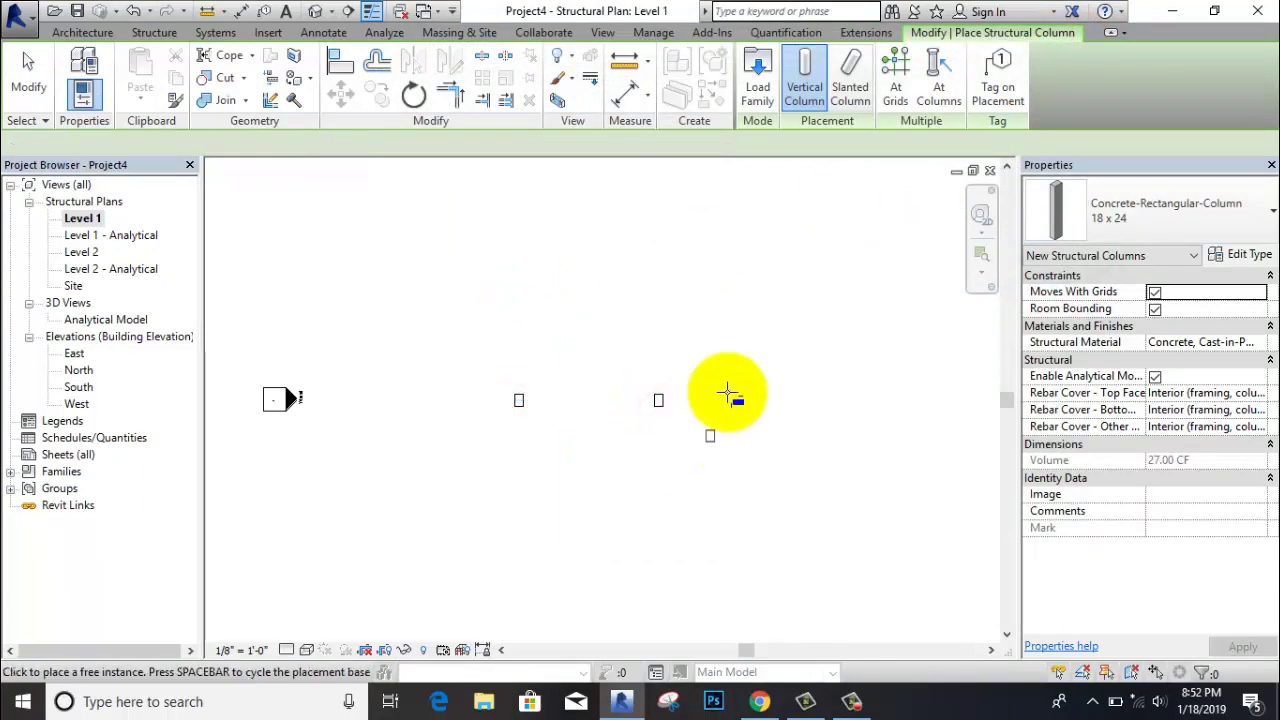
{"action": "right_click", "coordinate": [668, 296]}
{"action": "left_click", "coordinate": [700, 314]}
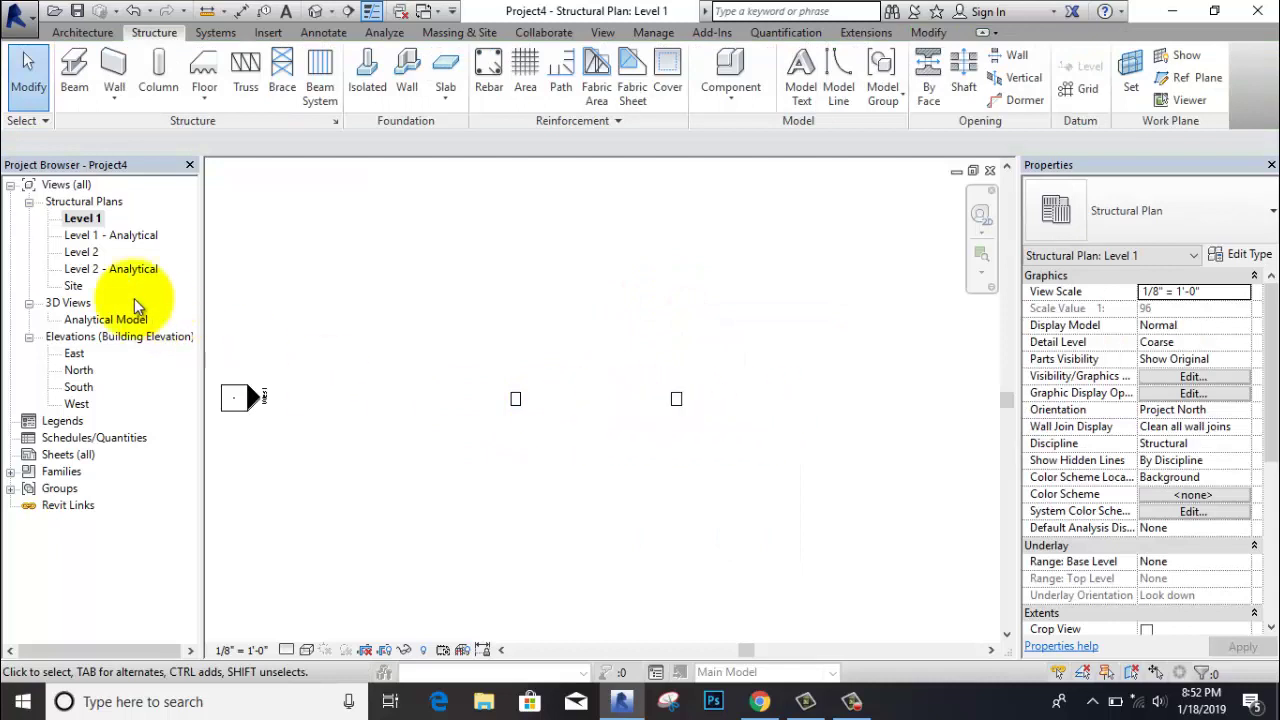
In the East elevation, set both columns' top level and give them a zero base offset.
{"action": "double_click", "coordinate": [74, 251]}
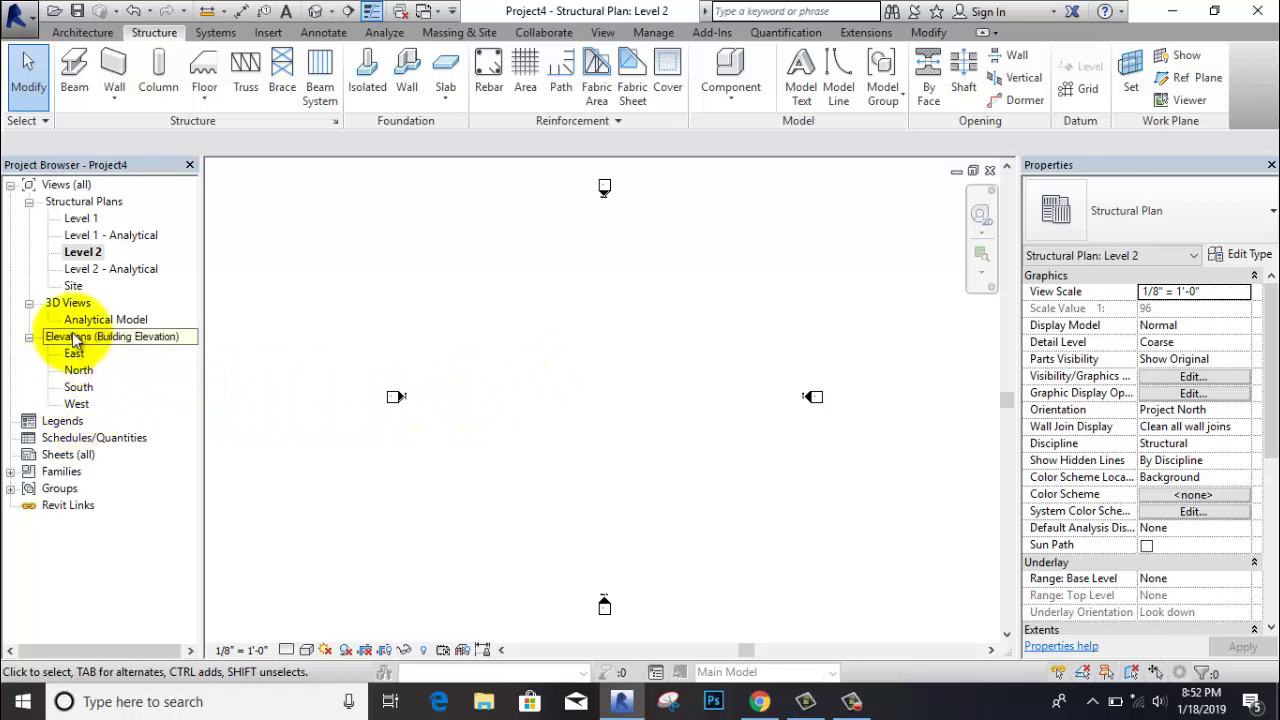
{"action": "left_click", "coordinate": [31, 341]}
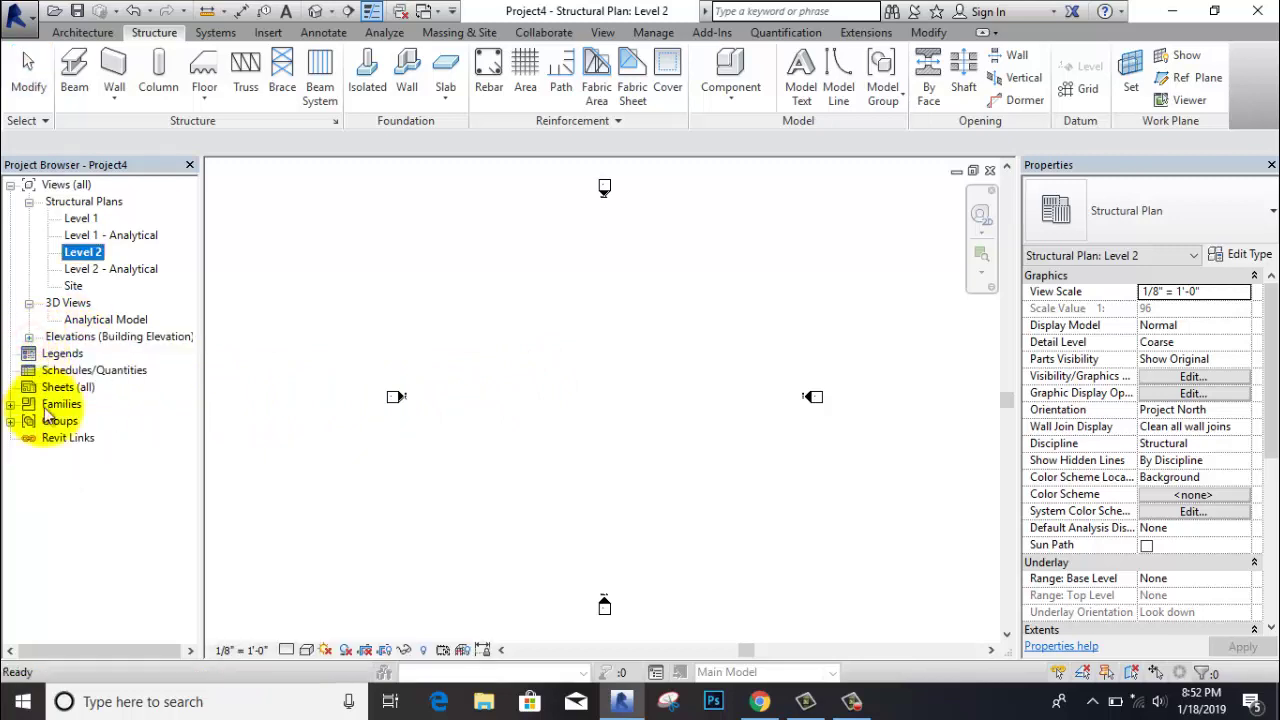
{"action": "left_click", "coordinate": [29, 337]}
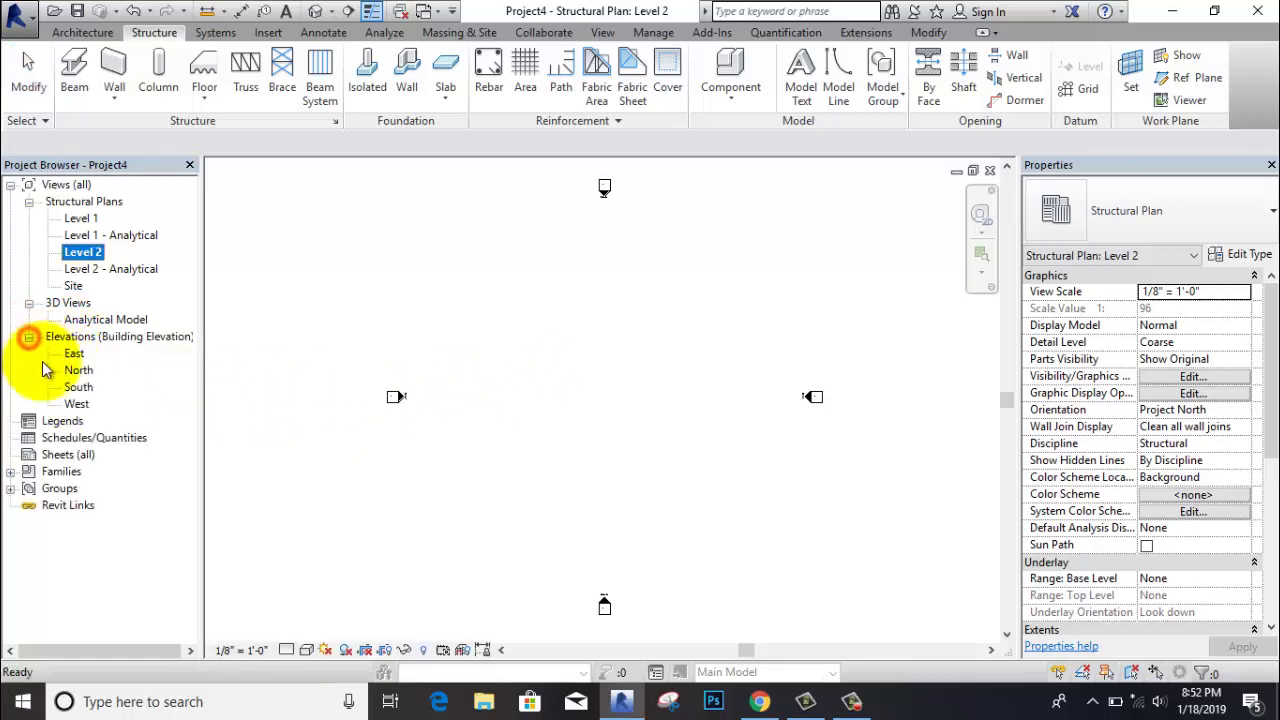
{"action": "double_click", "coordinate": [73, 353]}
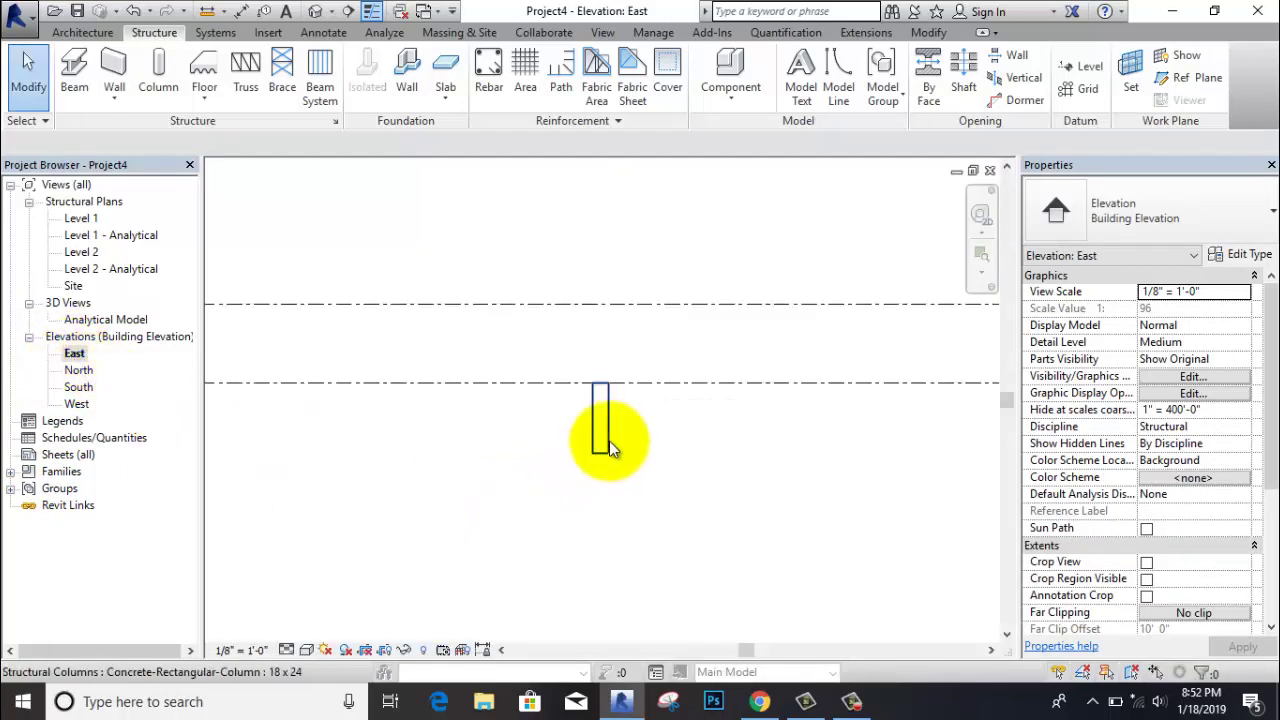
{"action": "left_click_drag", "start_coordinate": [669, 403], "coordinate": [486, 479]}
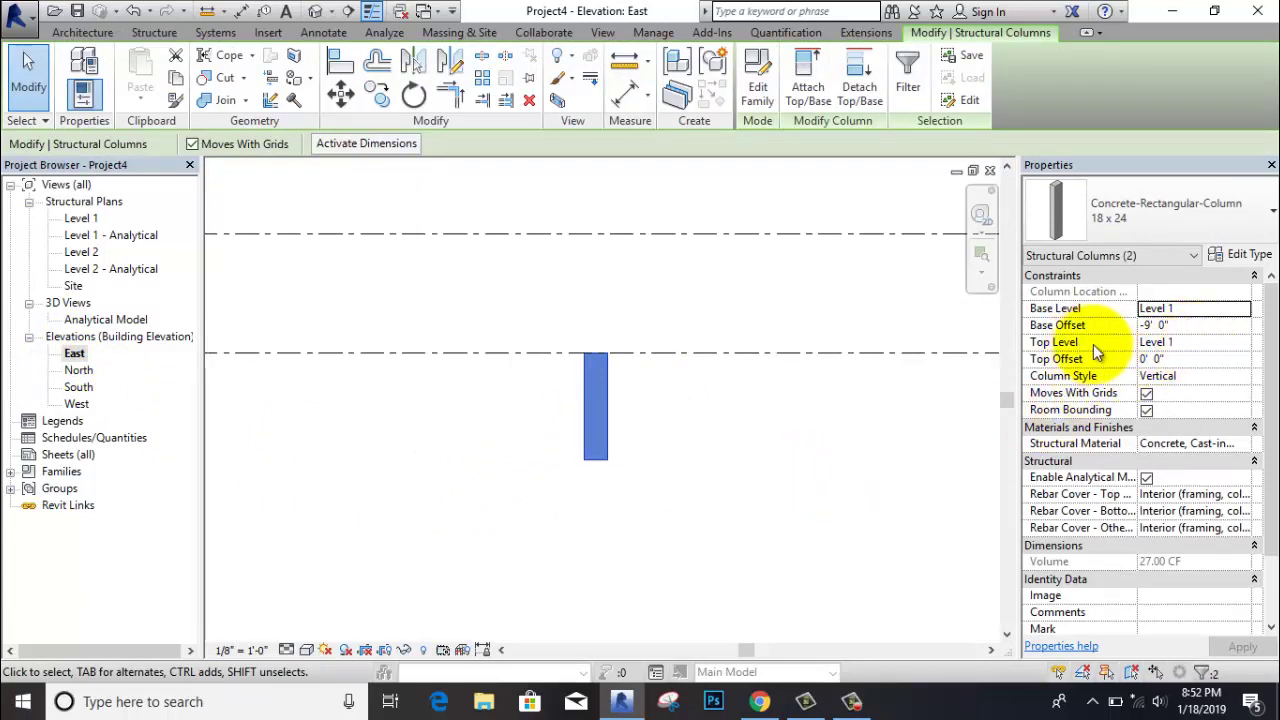
{"action": "mouse_move", "coordinate": [884, 410]}
{"action": "middle_mouse_down"}
{"action": "mouse_move", "coordinate": [529, 431]}
{"action": "mouse_move", "coordinate": [375, 393]}
{"action": "middle_mouse_up"}
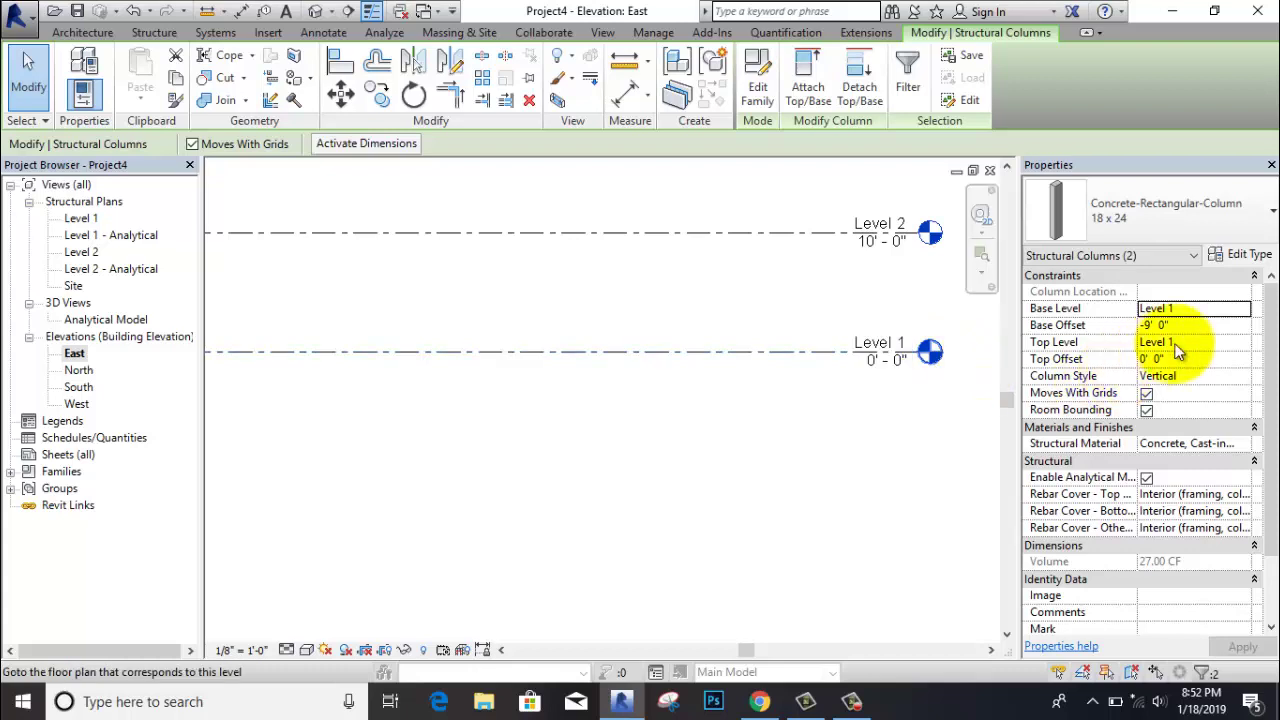
{"action": "left_click", "coordinate": [1210, 342]}
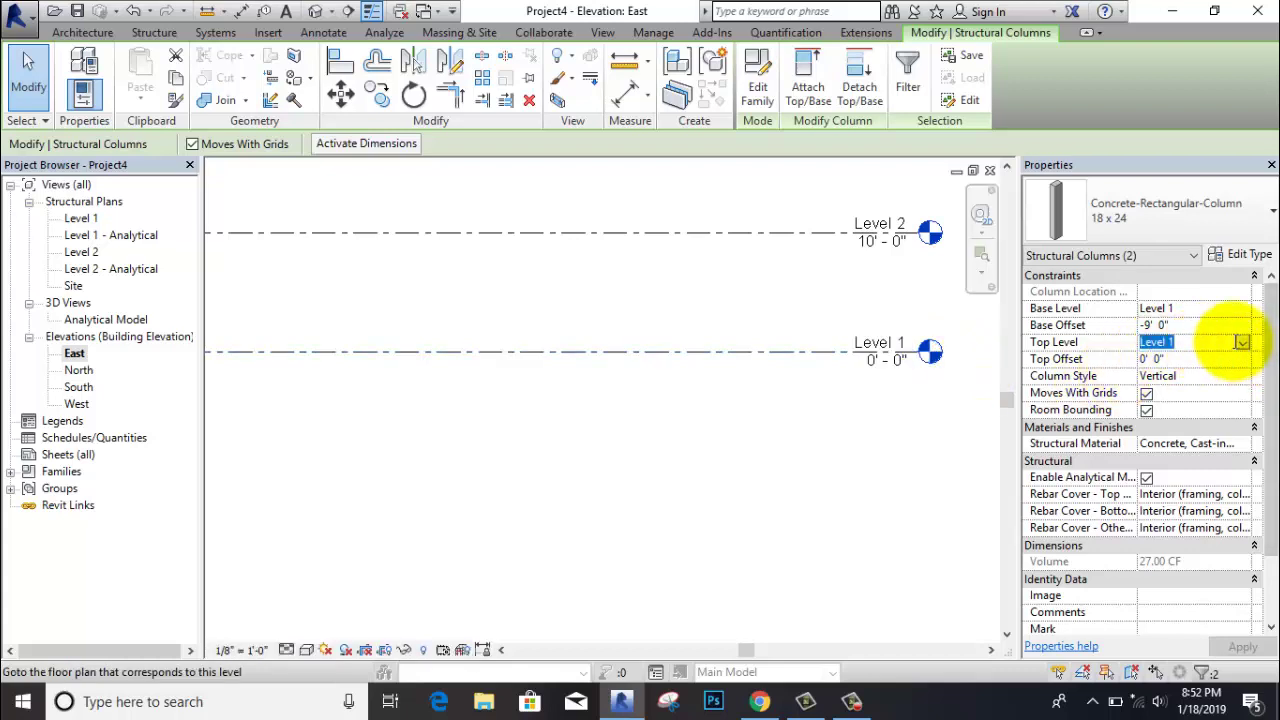
{"action": "left_click", "coordinate": [1242, 343]}
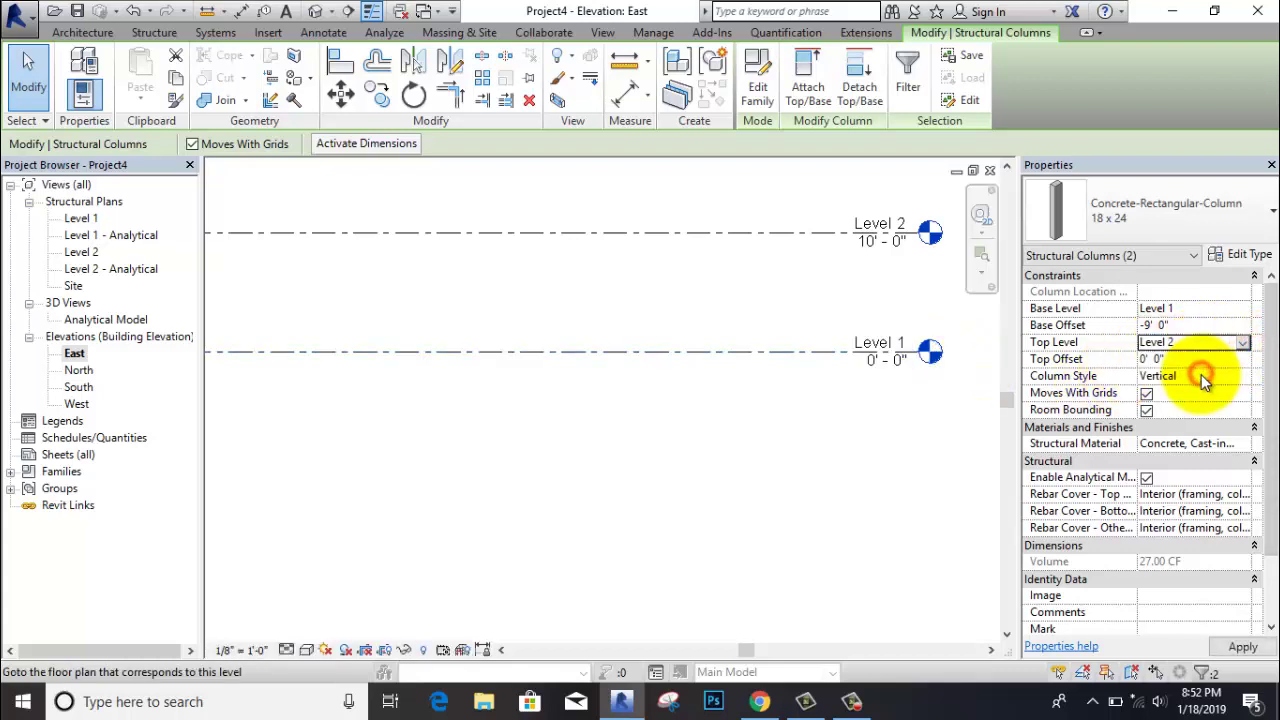
{"action": "scroll", "coordinate": [795, 384], "scroll_direction": "down", "scroll_amount": 3}
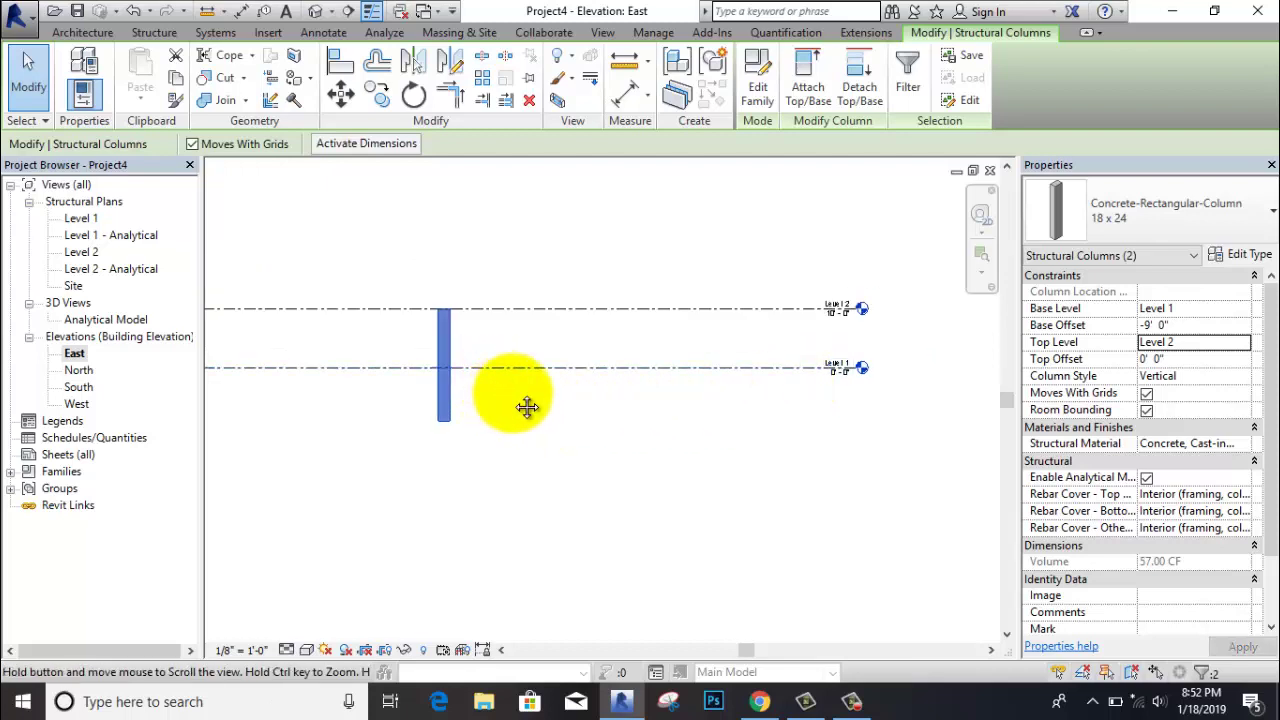
{"action": "middle_click_drag", "start_coordinate": [527, 407], "coordinate": [613, 414]}
{"action": "left_click", "coordinate": [1195, 323]}
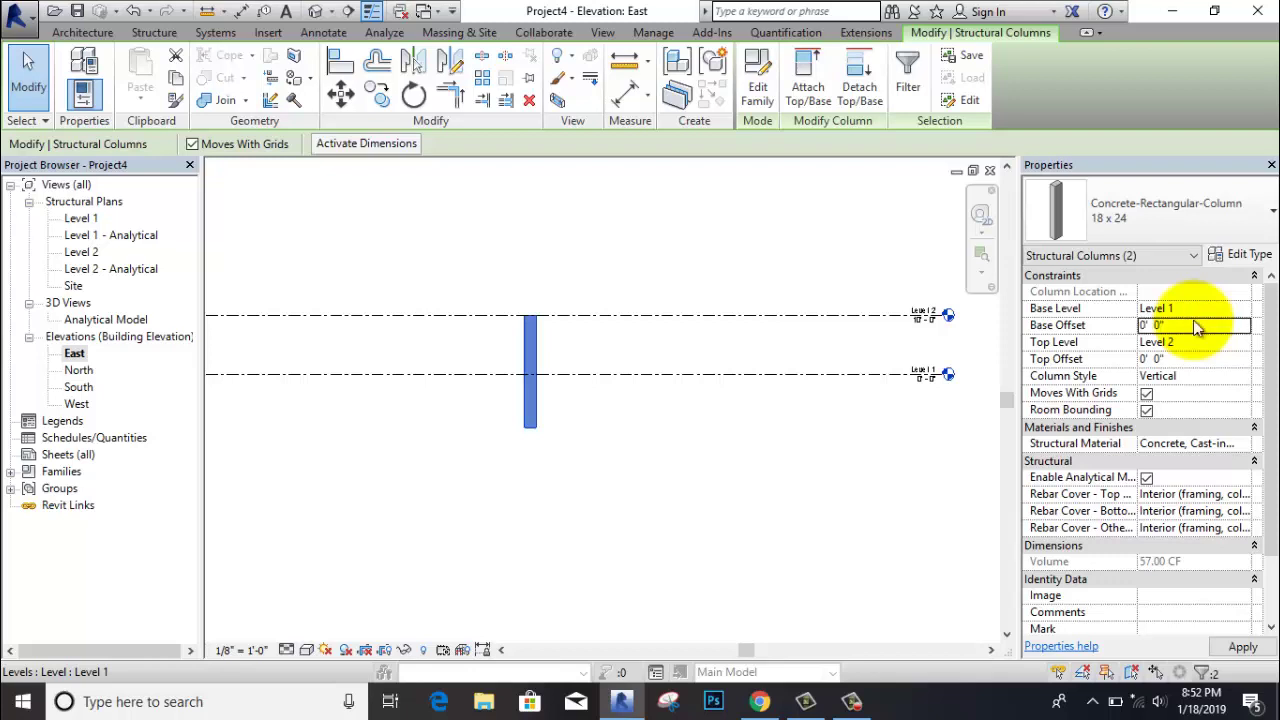
{"action": "left_click", "coordinate": [1243, 646]}
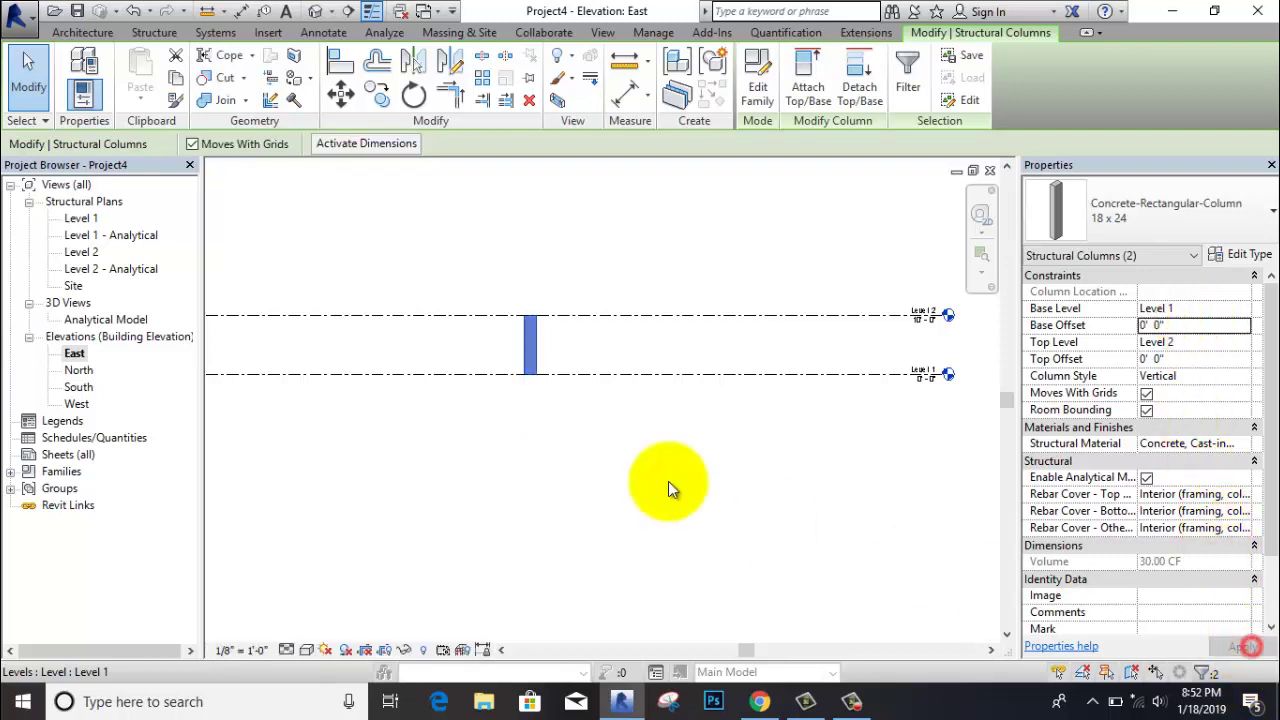
{"action": "left_click", "coordinate": [569, 262]}
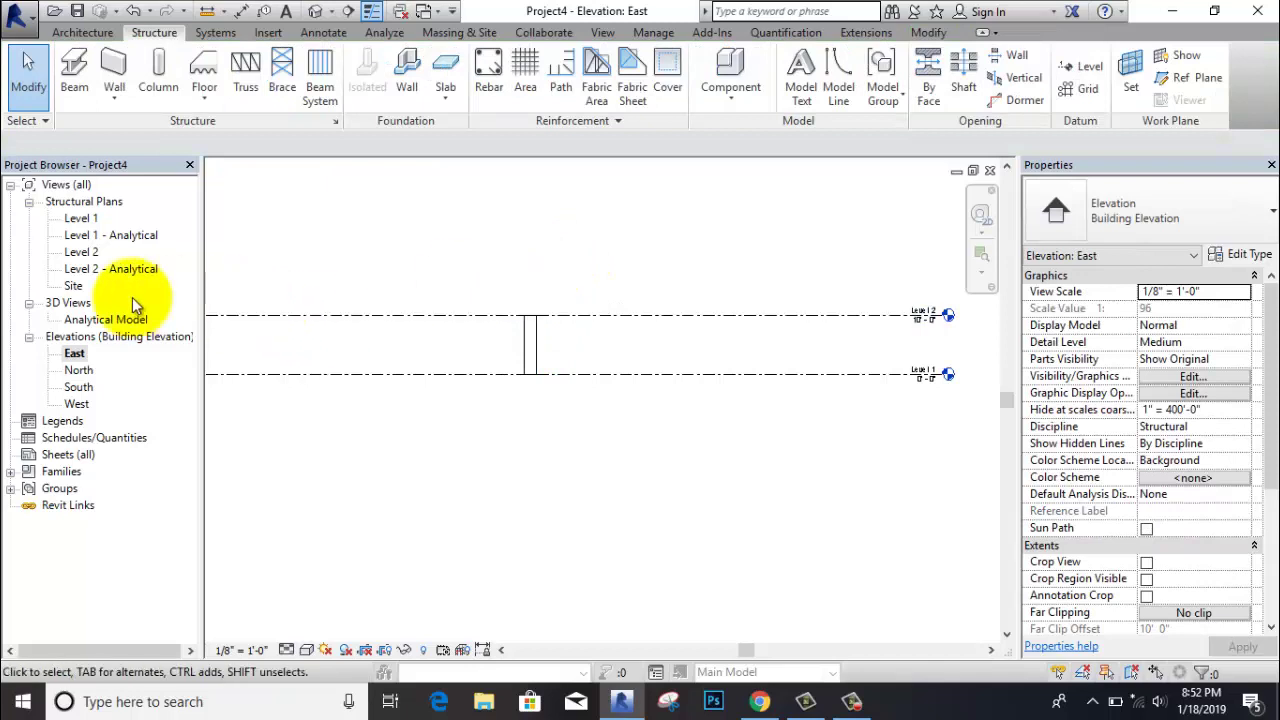
On Level 2, draw a Concrete-Rectangular Beam 16 x 32 from the left column to the right column.
{"action": "double_click", "coordinate": [84, 254]}
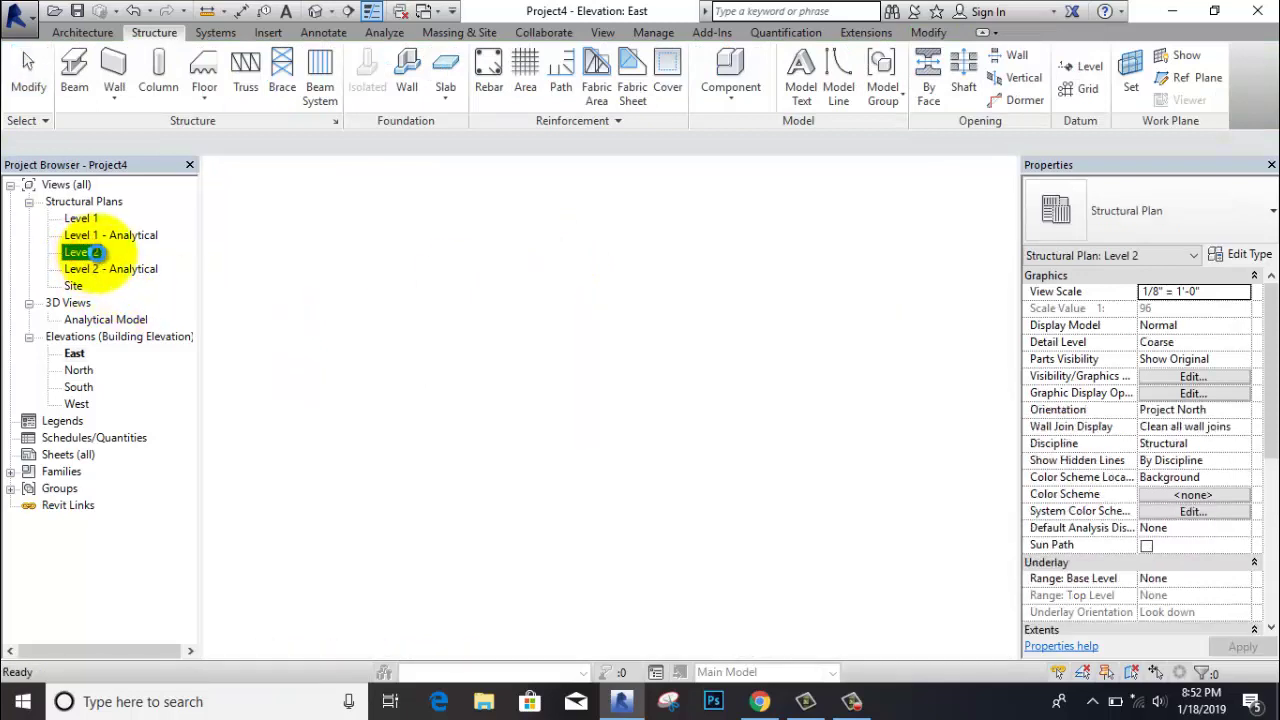
{"action": "scroll", "coordinate": [514, 397], "scroll_direction": "up", "scroll_amount": 4}
{"action": "scroll", "coordinate": [500, 405], "scroll_direction": "up", "scroll_amount": 2}
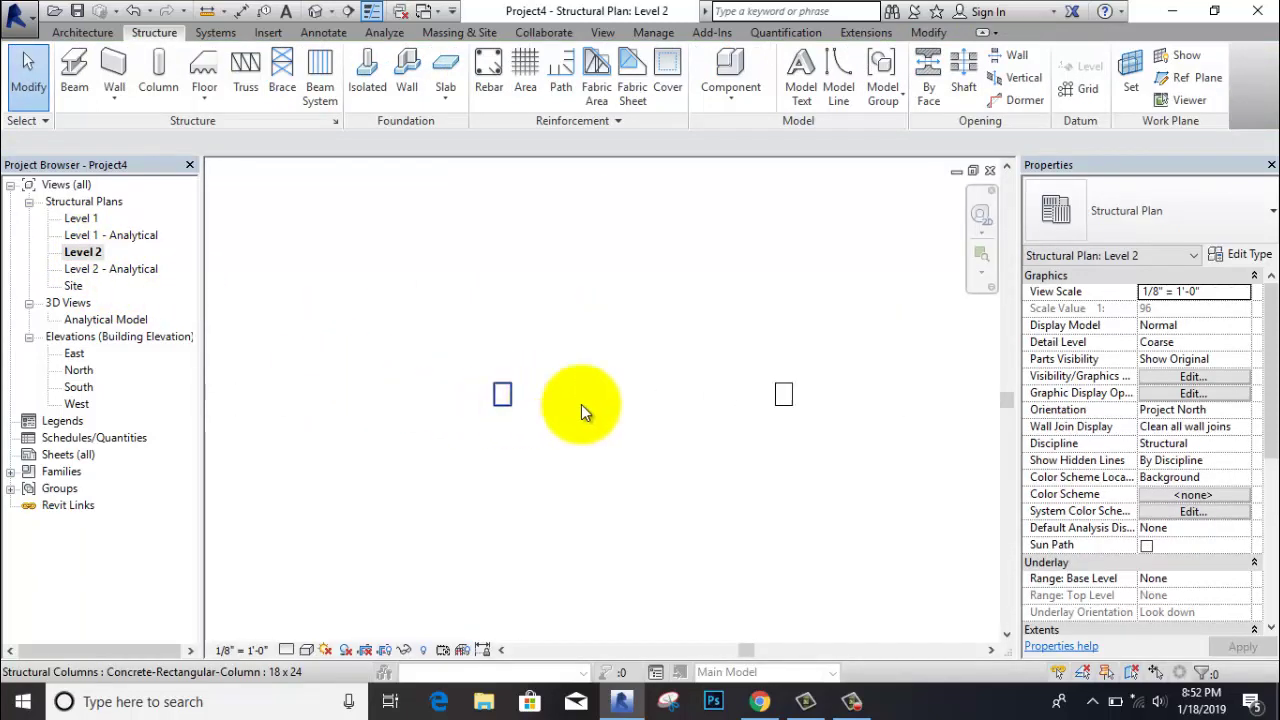
{"action": "right_click", "coordinate": [624, 305]}
{"action": "left_click", "coordinate": [663, 318]}
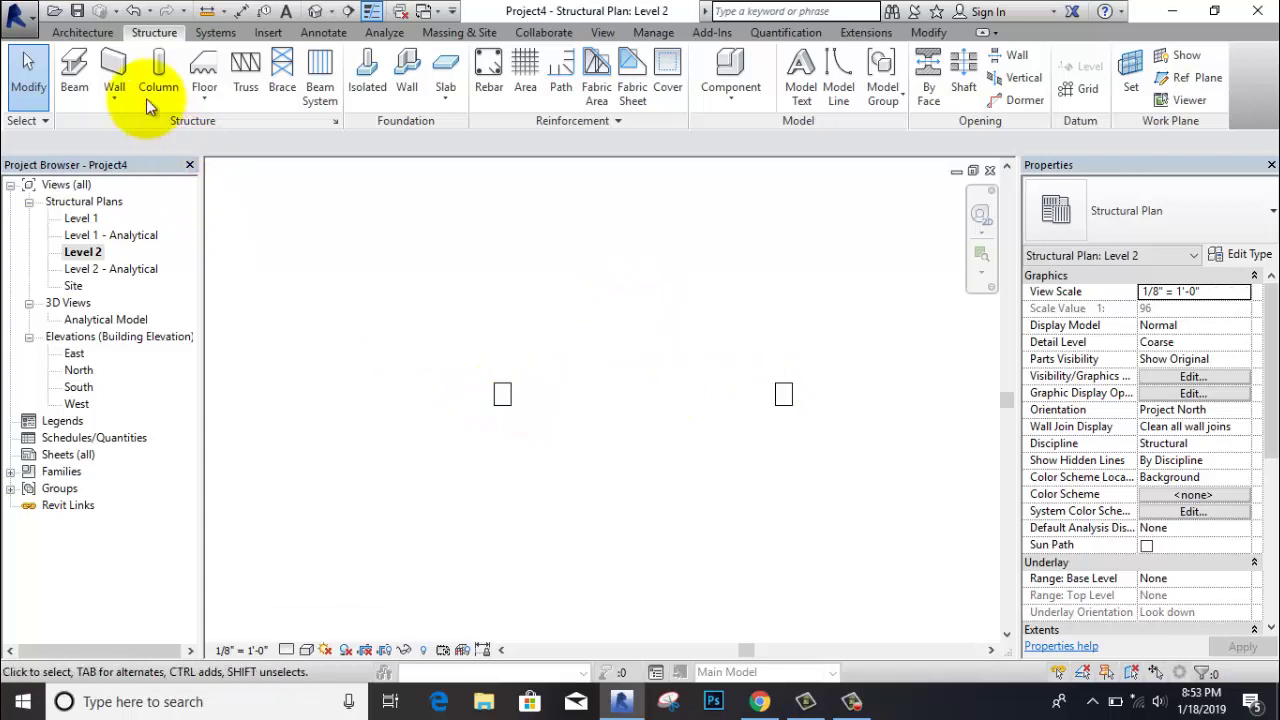
{"action": "left_click", "coordinate": [74, 72]}
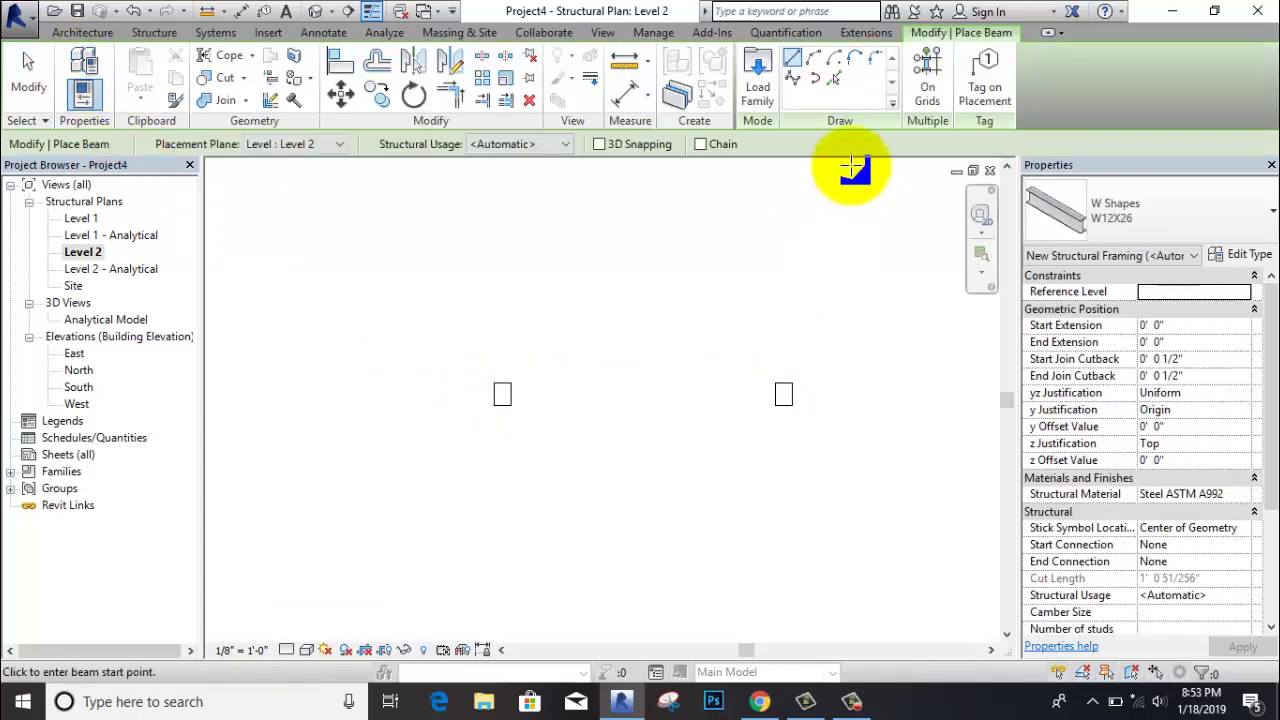
{"action": "left_click", "coordinate": [1262, 212]}
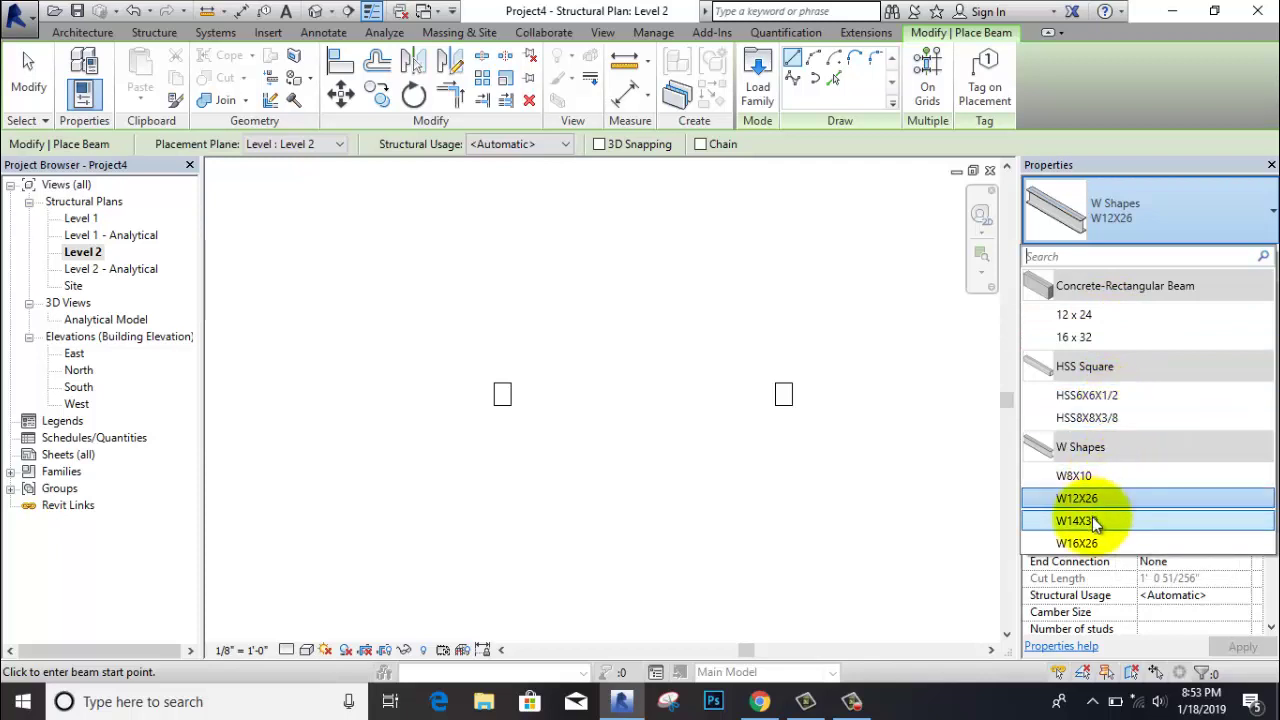
{"action": "left_click", "coordinate": [1101, 338]}
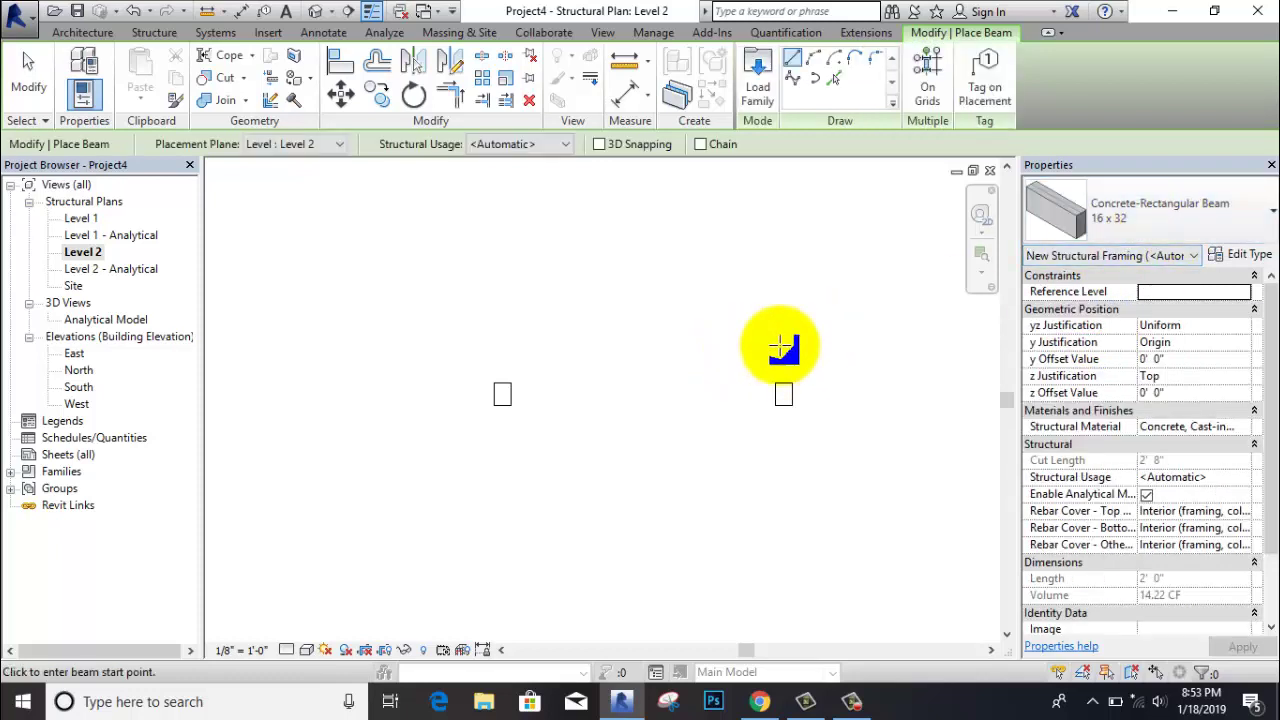
{"action": "scroll", "coordinate": [484, 390], "scroll_direction": "up", "scroll_amount": 2}
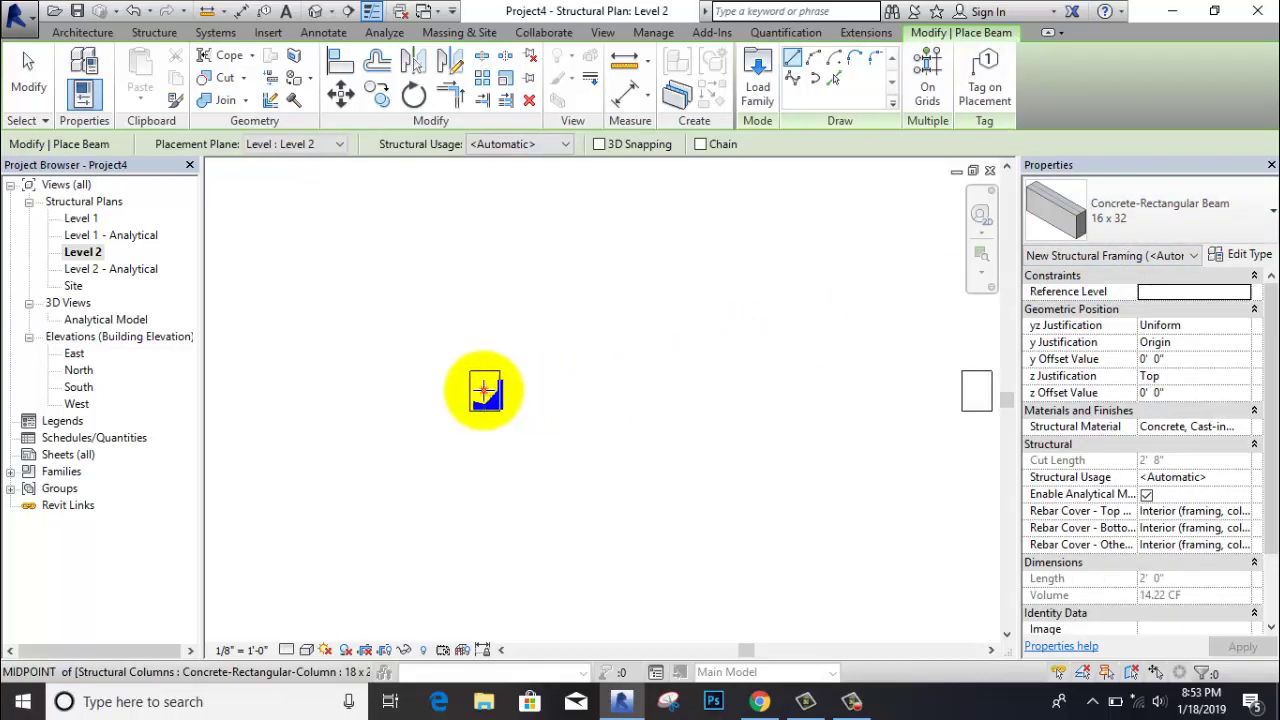
{"action": "left_click", "coordinate": [484, 390]}
{"action": "middle_click_drag", "start_coordinate": [886, 400], "coordinate": [737, 394]}
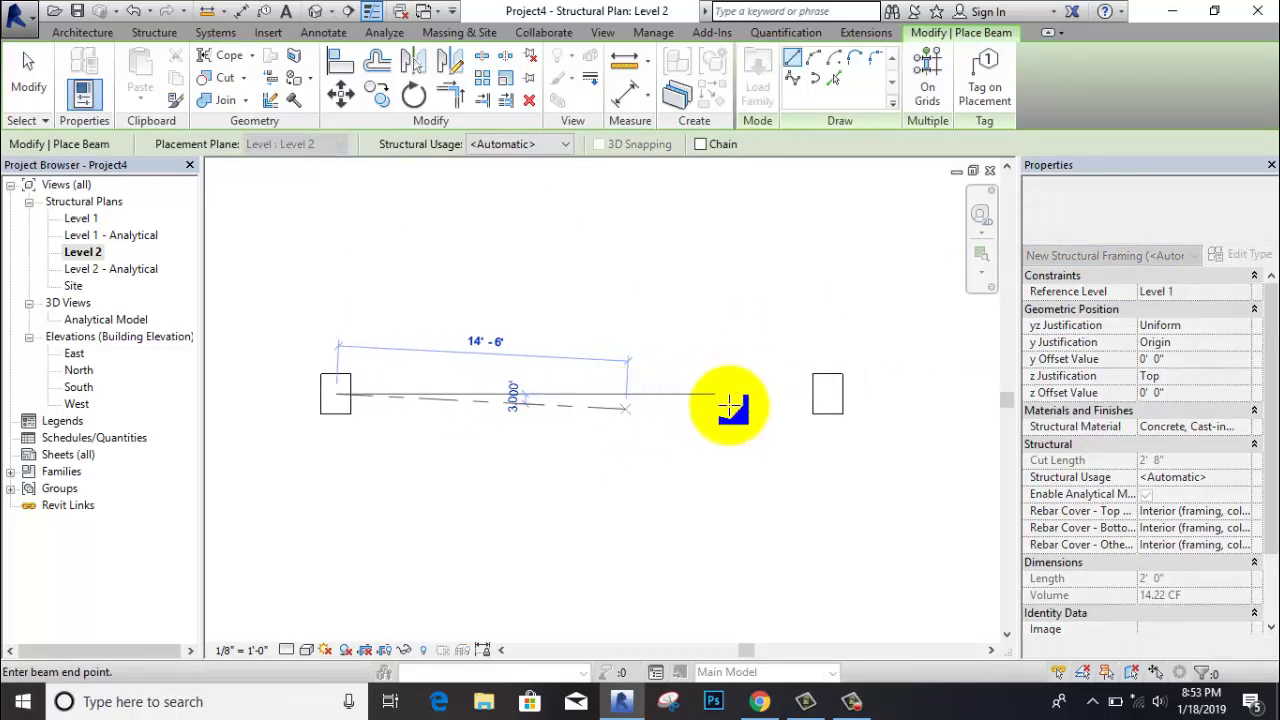
{"action": "left_click", "coordinate": [822, 392]}
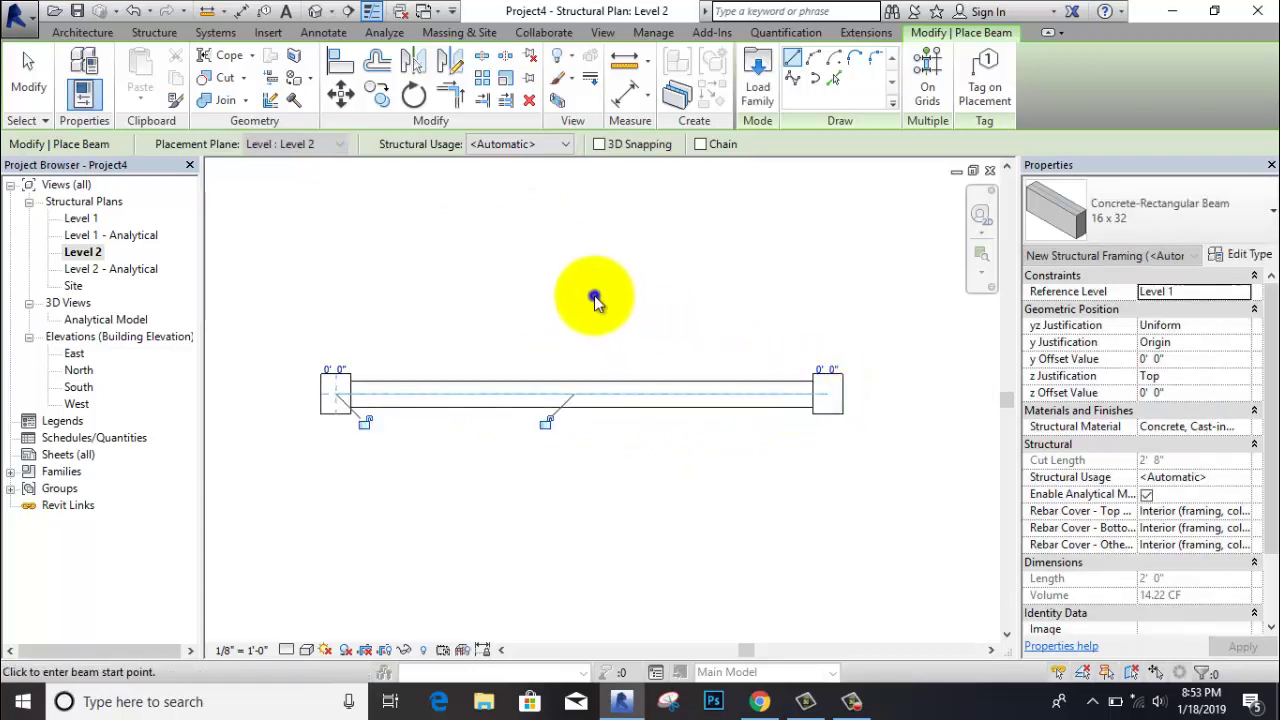
Exit the Beam tool and pan the Level 2 plan to recentre the beam.
{"action": "left_click", "coordinate": [590, 290]}
{"action": "key", "text": "Escape"}
{"action": "key", "text": "Escape"}
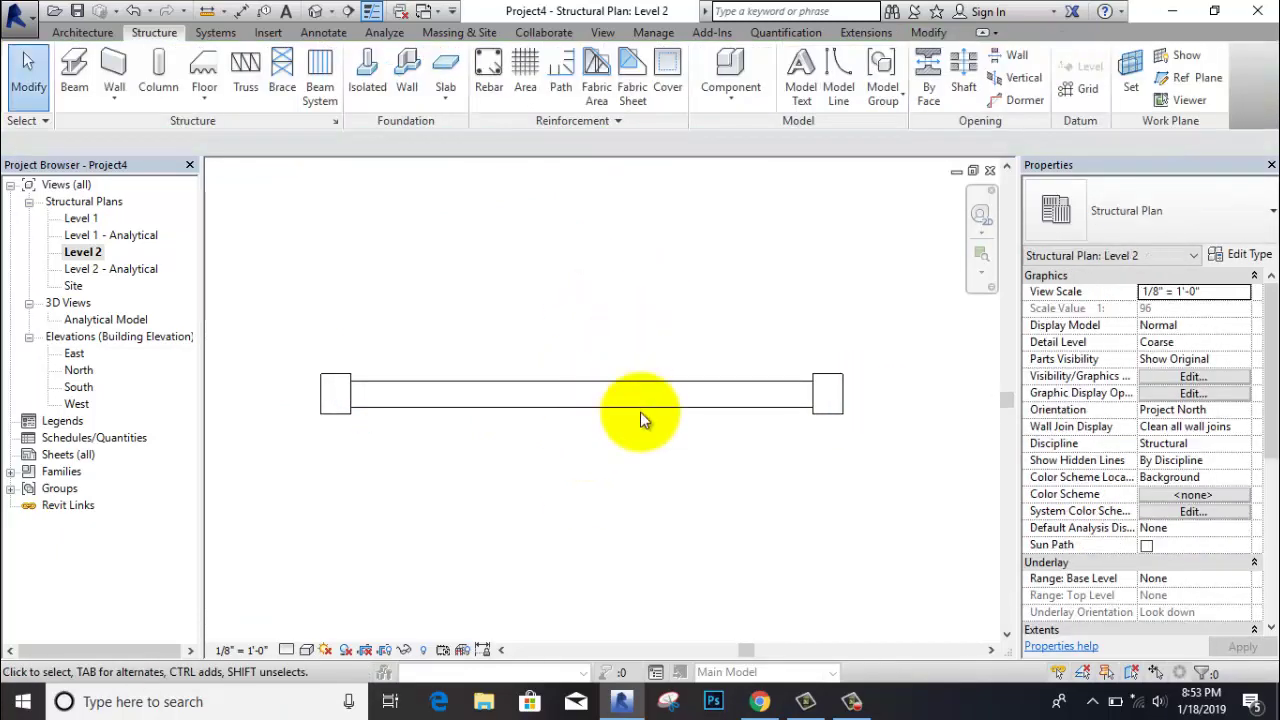
{"action": "middle_click_drag", "start_coordinate": [640, 412], "coordinate": [665, 375]}
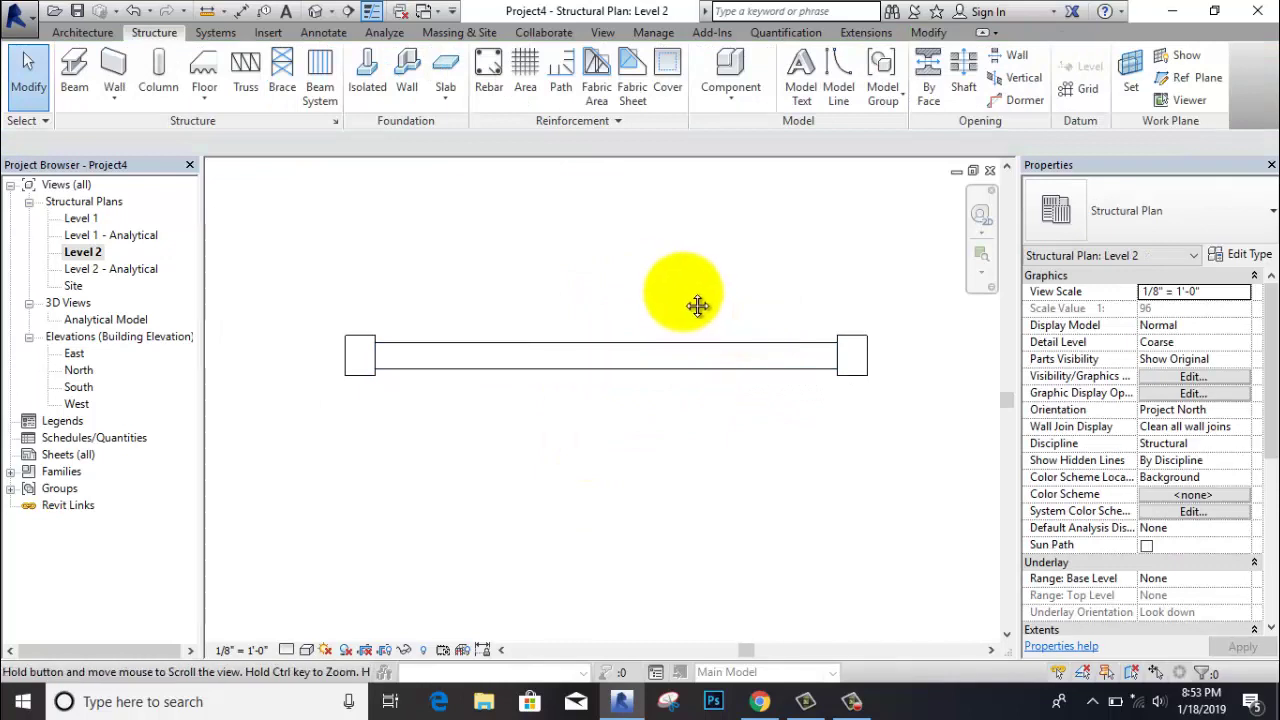
{"action": "middle_click_drag", "start_coordinate": [696, 330], "coordinate": [627, 325]}
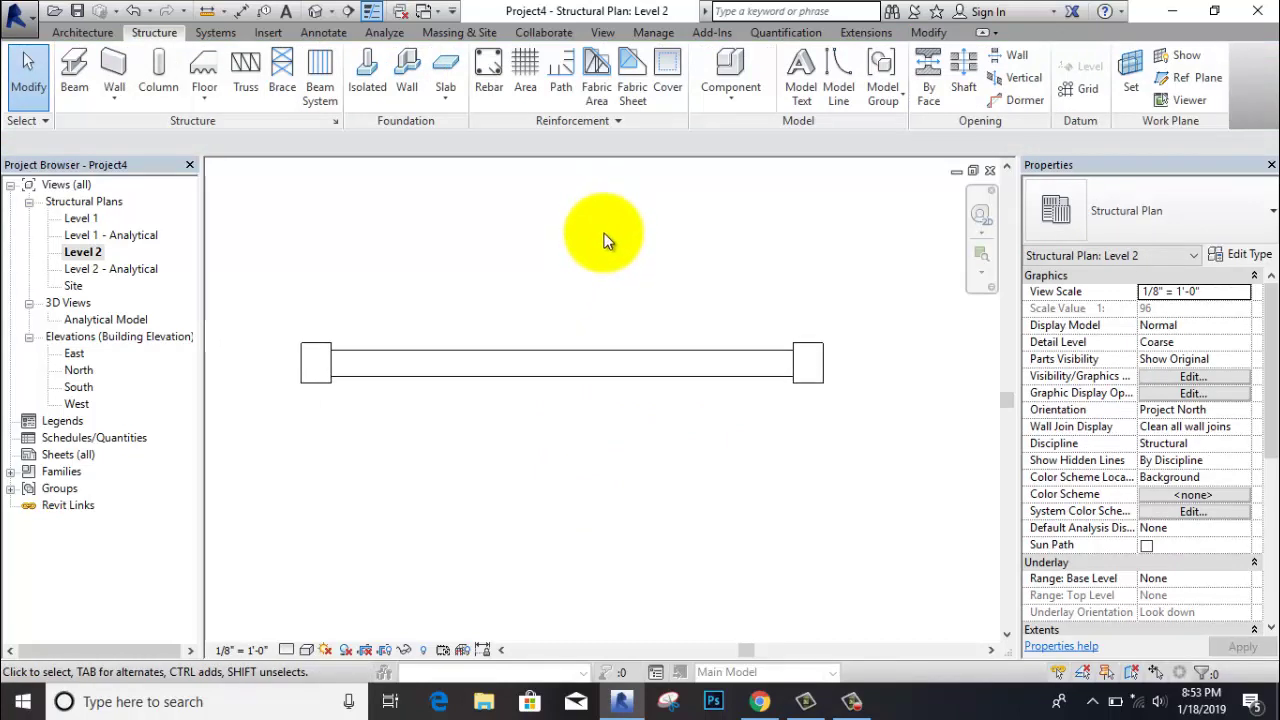
Create the default {3D} view, then go back to the Level 2 plan and pan it slightly.
{"action": "left_click", "coordinate": [603, 33]}
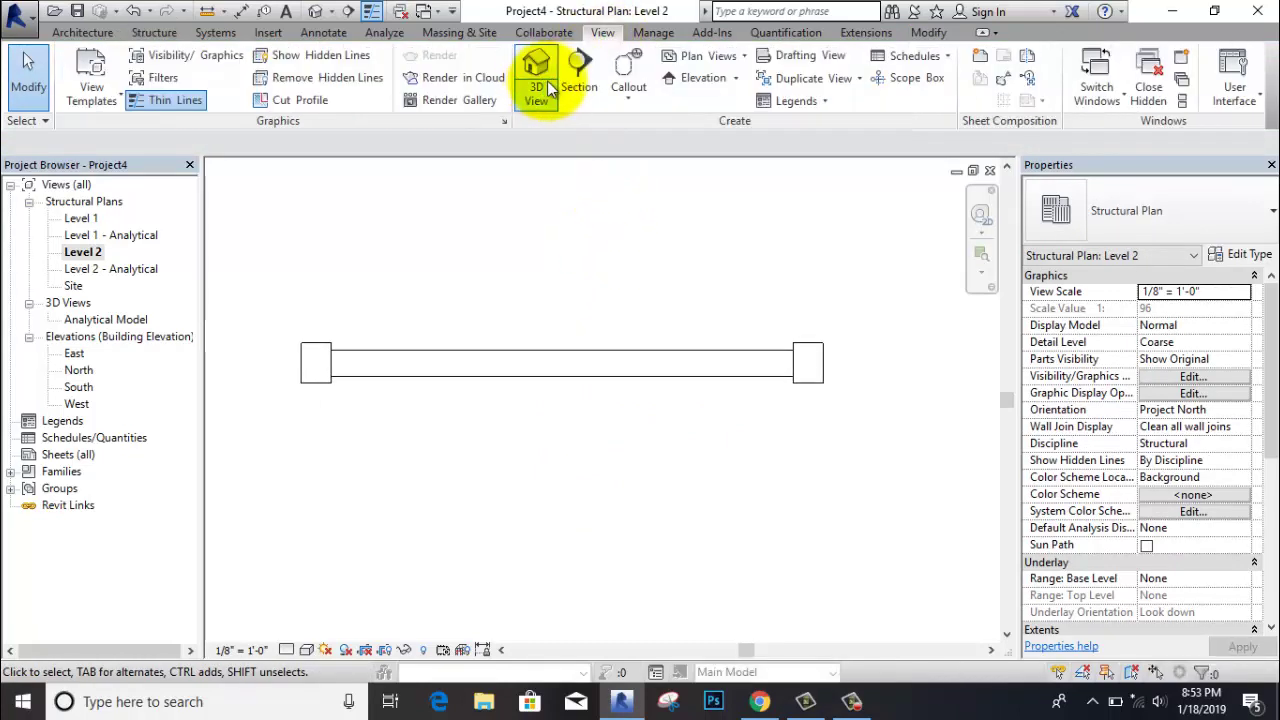
{"action": "left_click", "coordinate": [548, 64]}
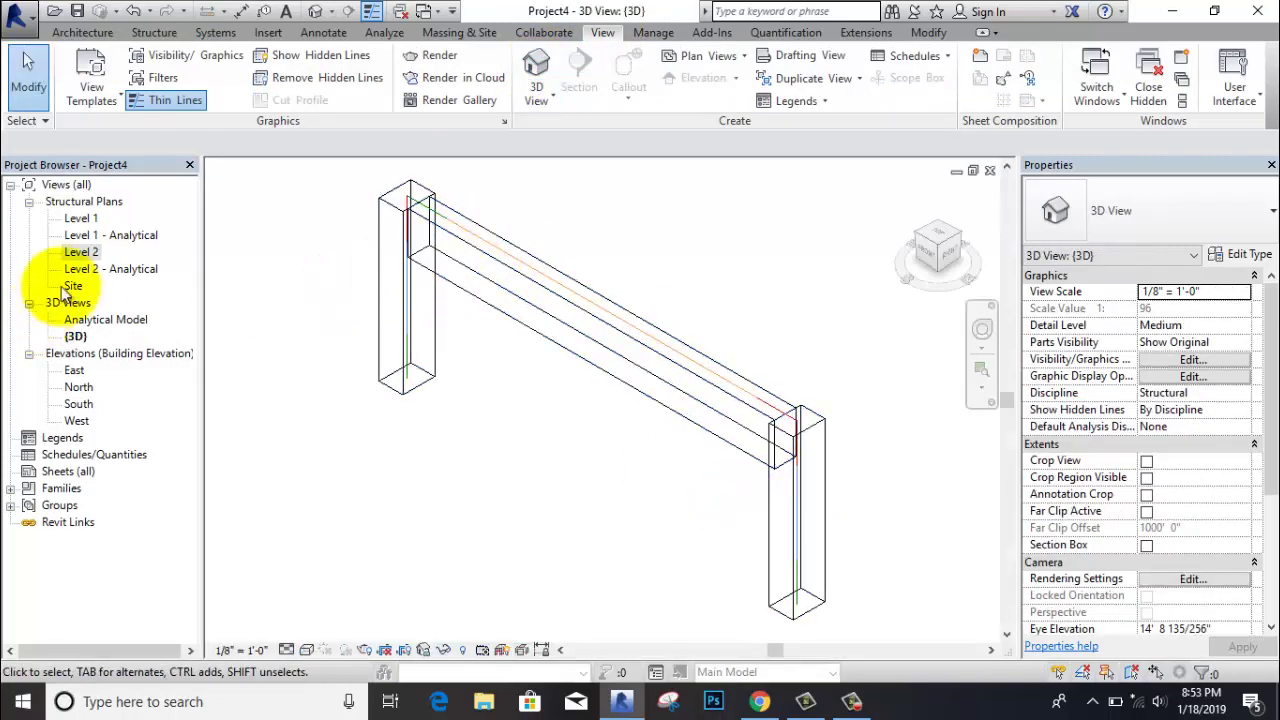
{"action": "left_click", "coordinate": [80, 252]}
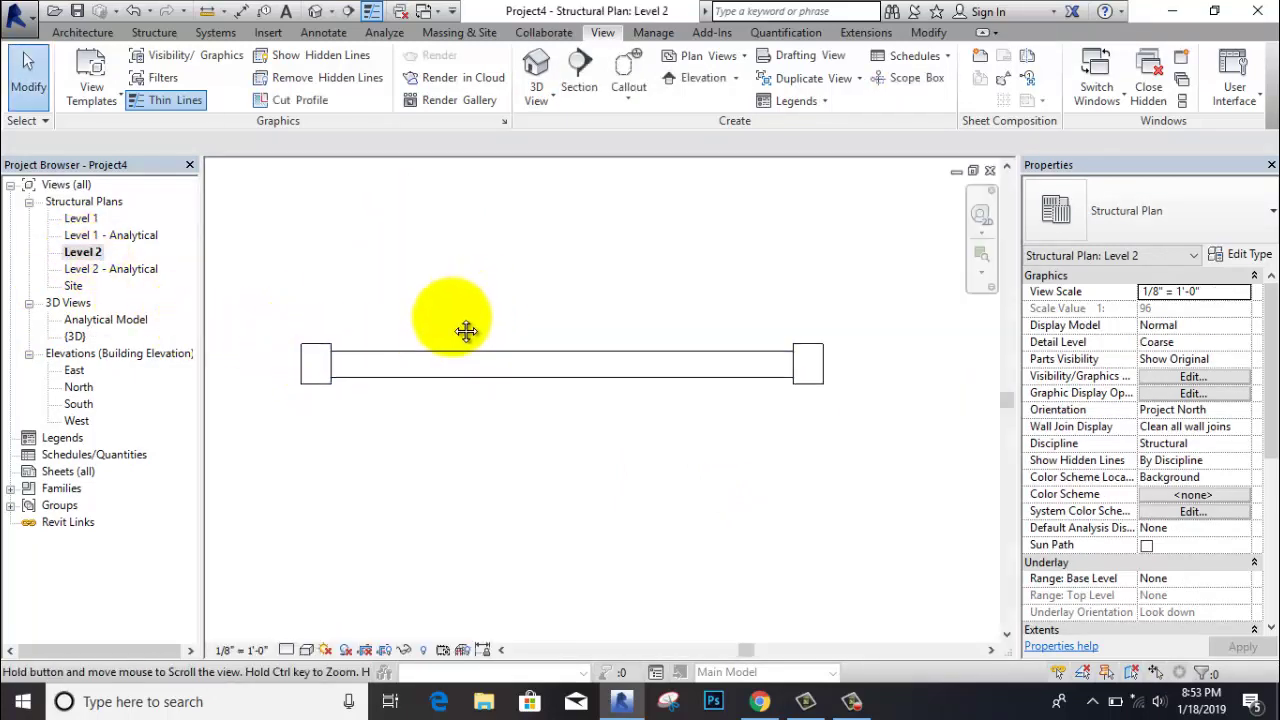
{"action": "middle_click_drag", "start_coordinate": [466, 331], "coordinate": [440, 345]}
{"action": "left_click", "coordinate": [851, 701]}
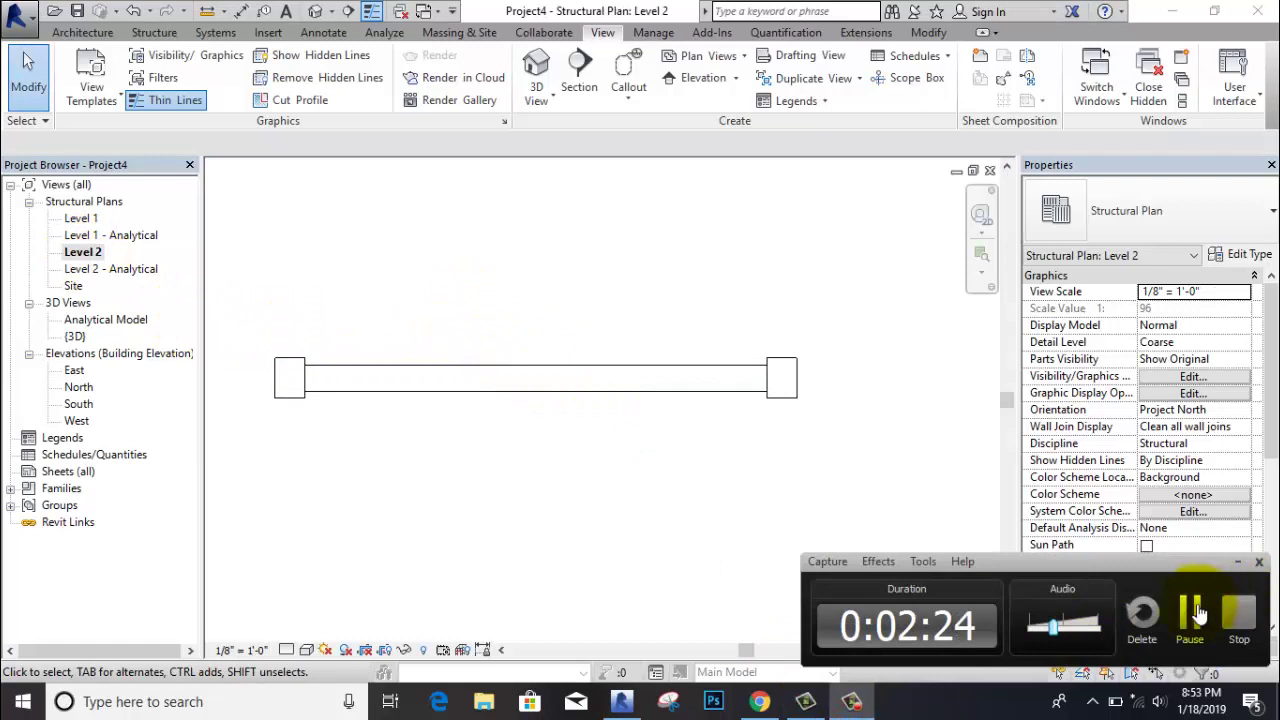
{"action": "left_click", "coordinate": [1199, 612]}
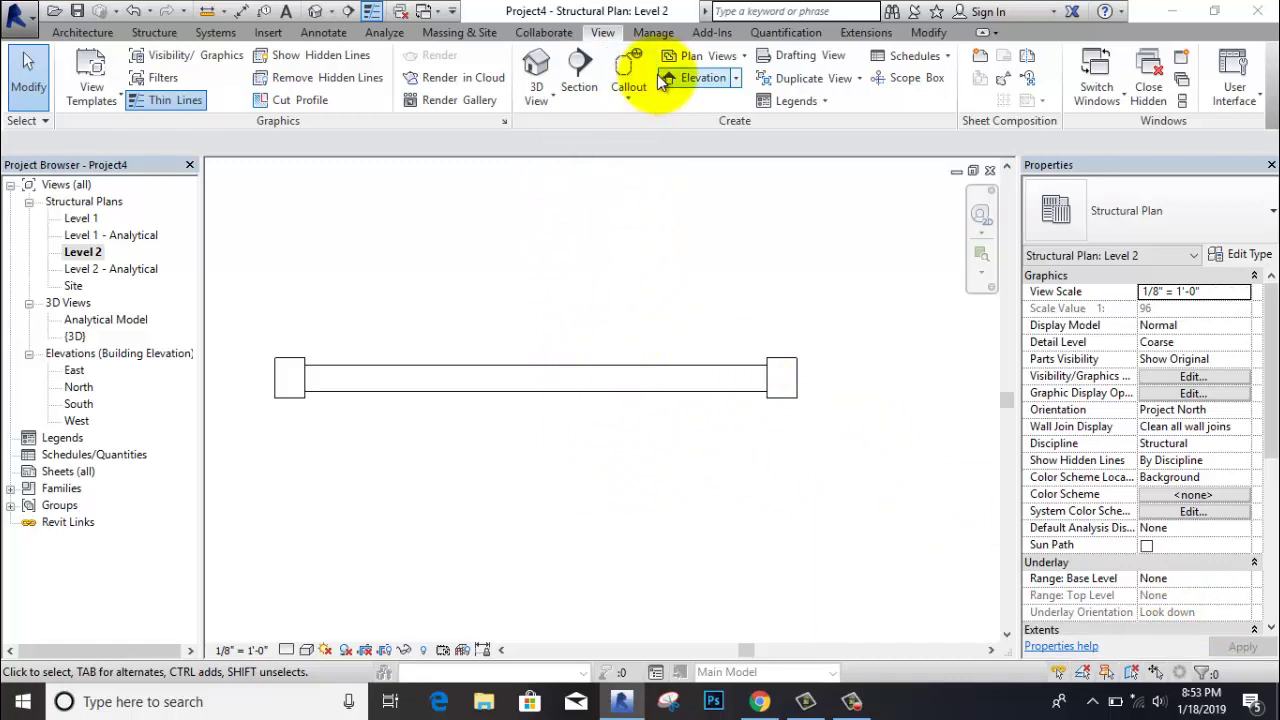
Draw a vertical section line from above the beam to below it, then end the Section tool.
{"action": "left_click", "coordinate": [584, 70]}
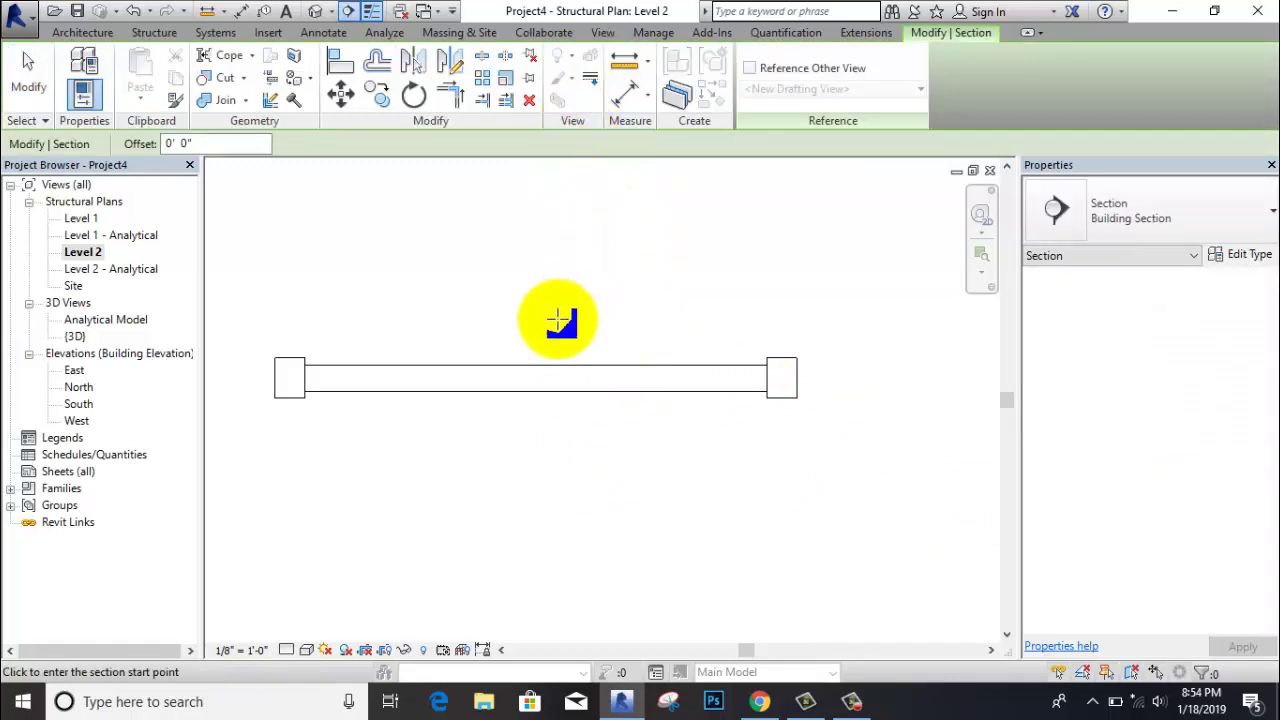
{"action": "left_click", "coordinate": [516, 242]}
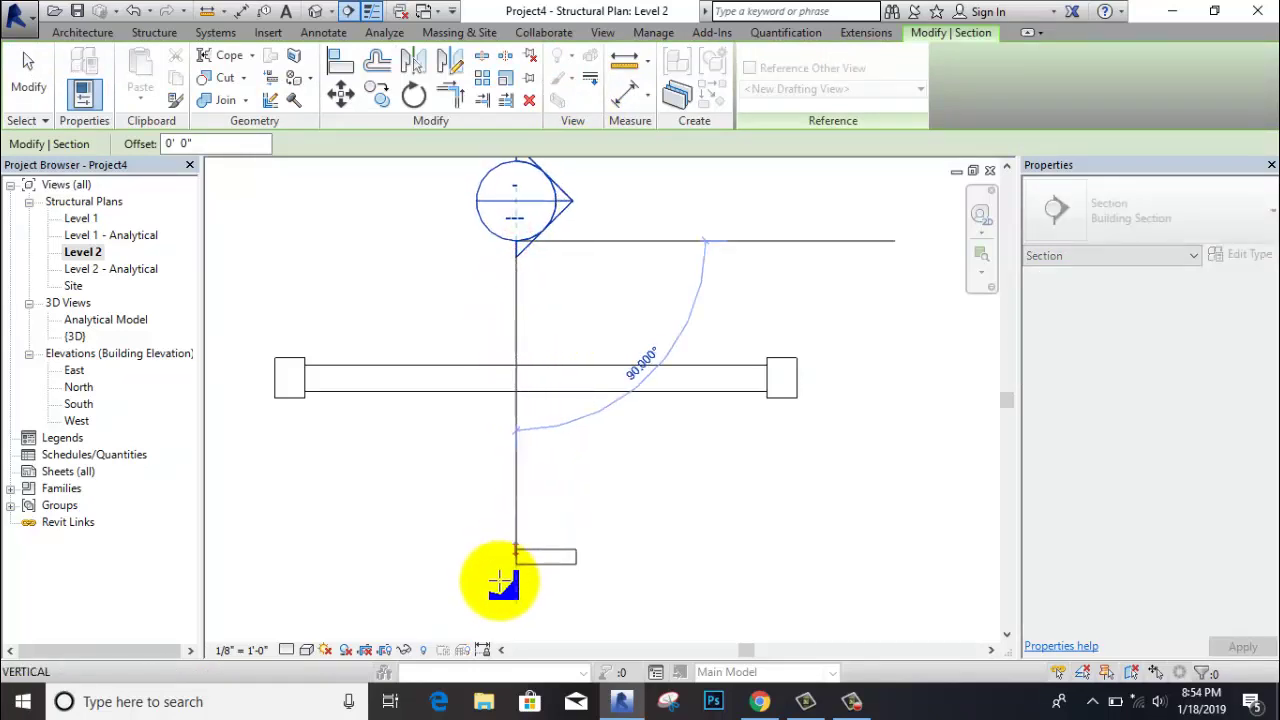
{"action": "scroll", "coordinate": [533, 557], "scroll_direction": "down", "scroll_amount": 1}
{"action": "scroll", "coordinate": [525, 553], "scroll_direction": "down", "scroll_amount": 1}
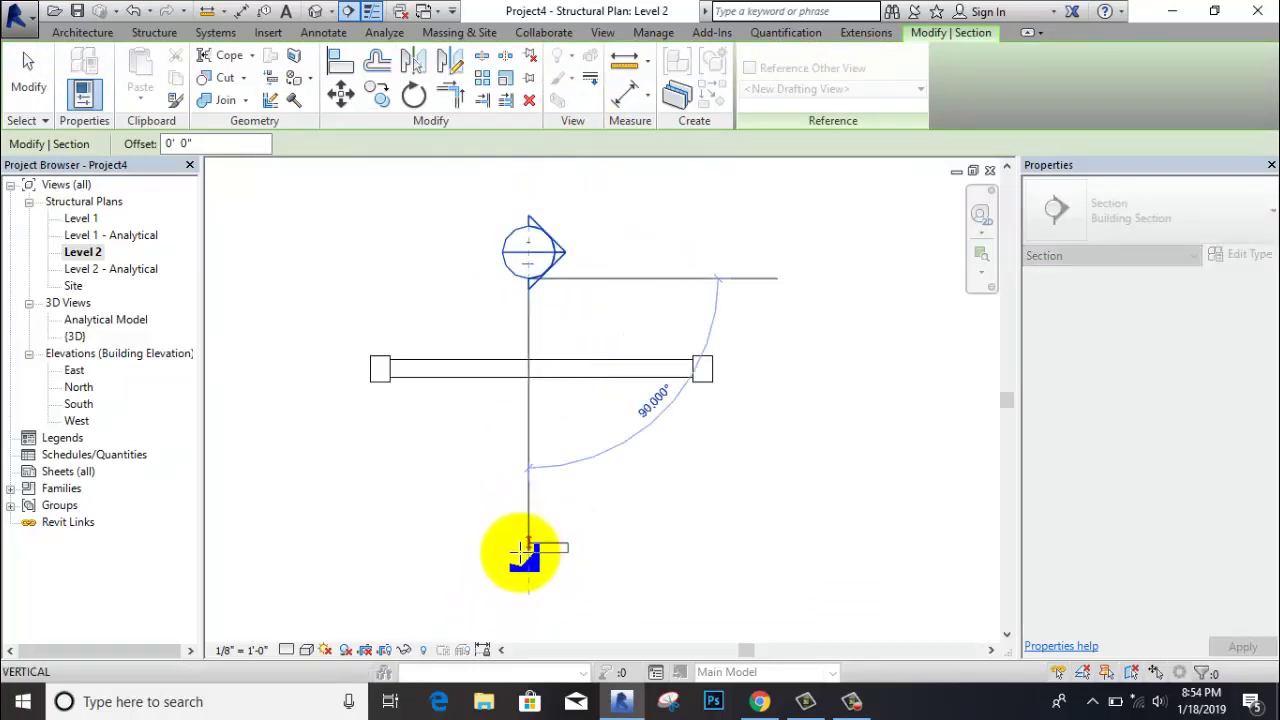
{"action": "left_click", "coordinate": [530, 550]}
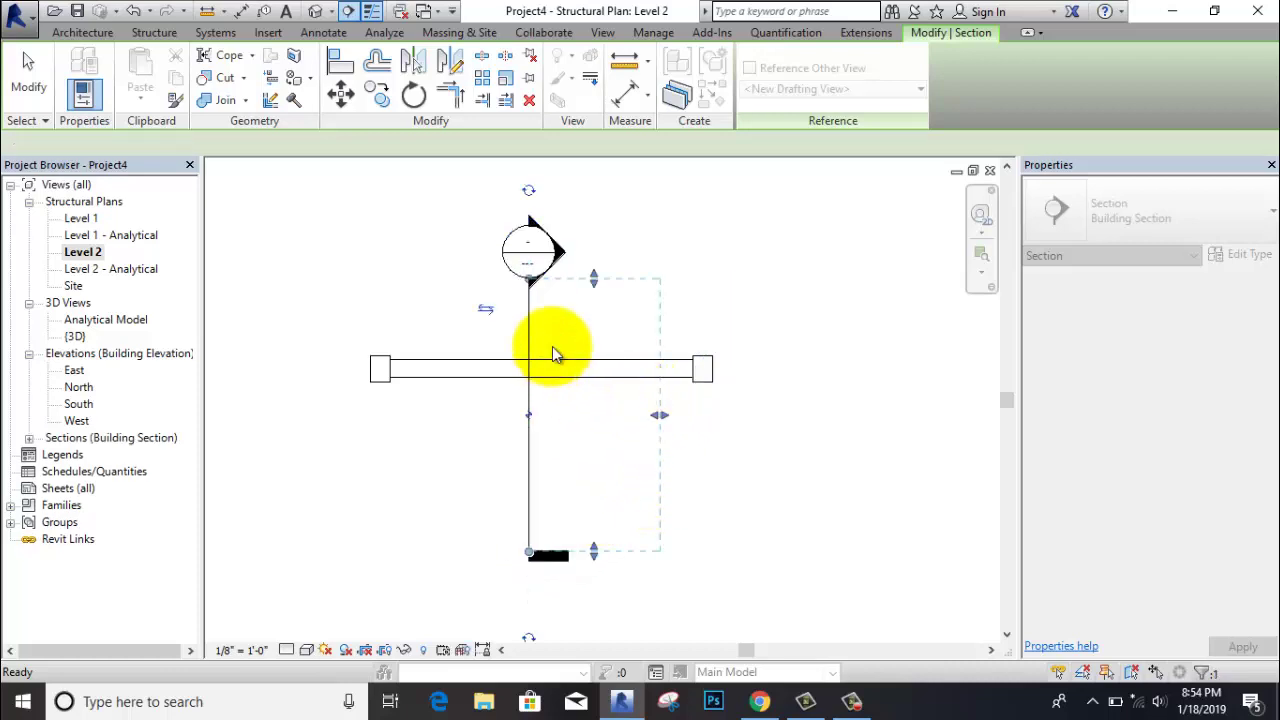
{"action": "key", "text": "Escape"}
{"action": "scroll", "coordinate": [552, 346], "scroll_direction": "up", "scroll_amount": 2}
{"action": "scroll", "coordinate": [572, 290], "scroll_direction": "down", "scroll_amount": 1}
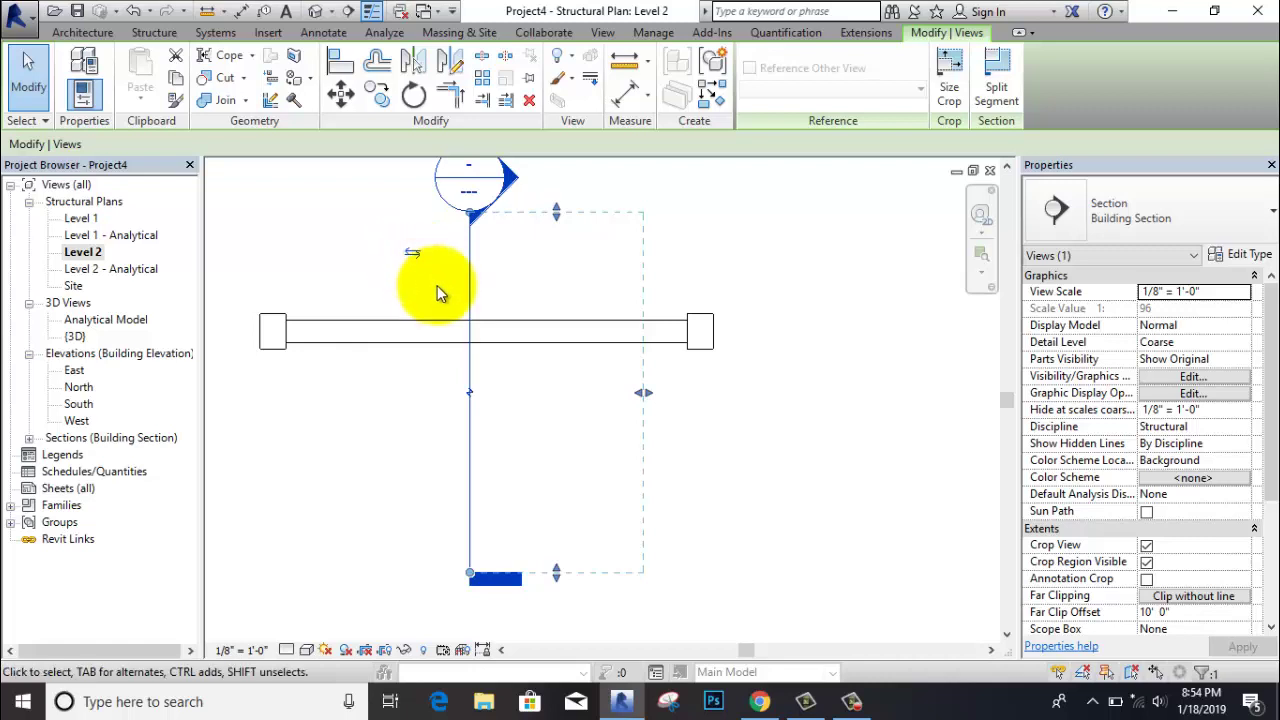
Open Section 1 and zoom in on the beam's cross-section, leaving the beam deselected.
{"action": "right_click", "coordinate": [540, 258]}
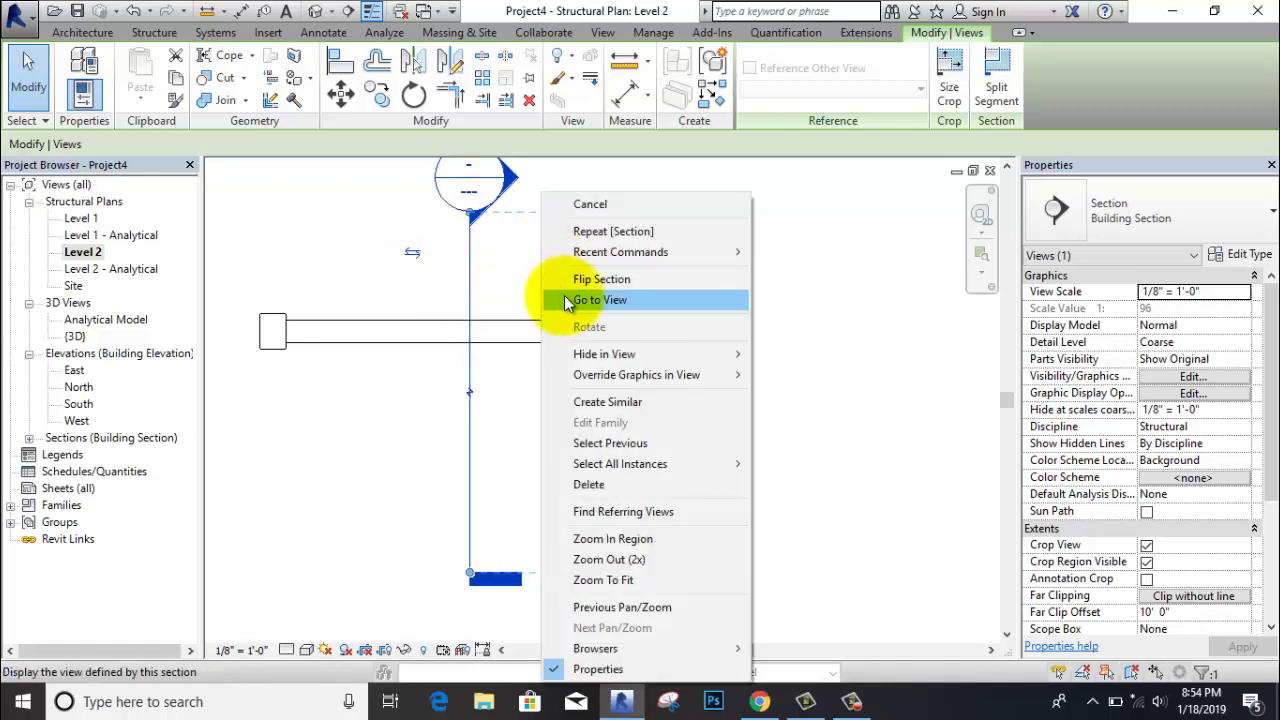
{"action": "left_click", "coordinate": [562, 297]}
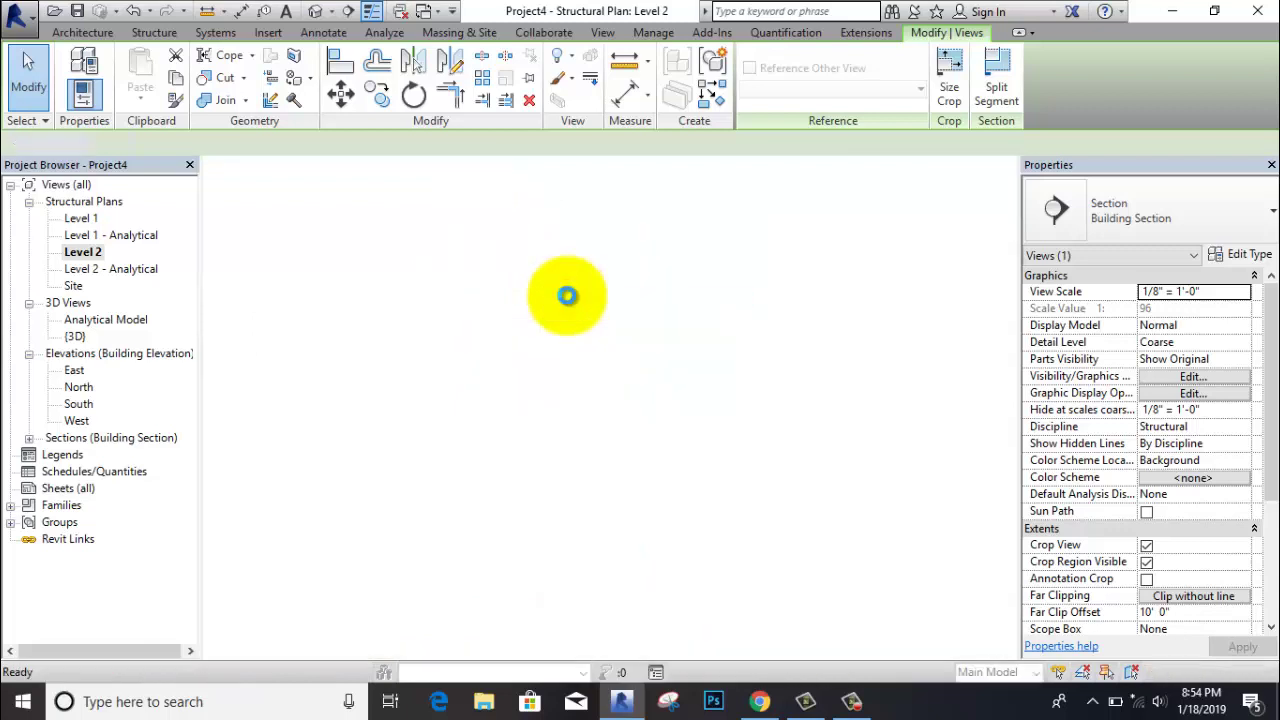
{"action": "scroll", "coordinate": [520, 320], "scroll_direction": "up", "scroll_amount": 3}
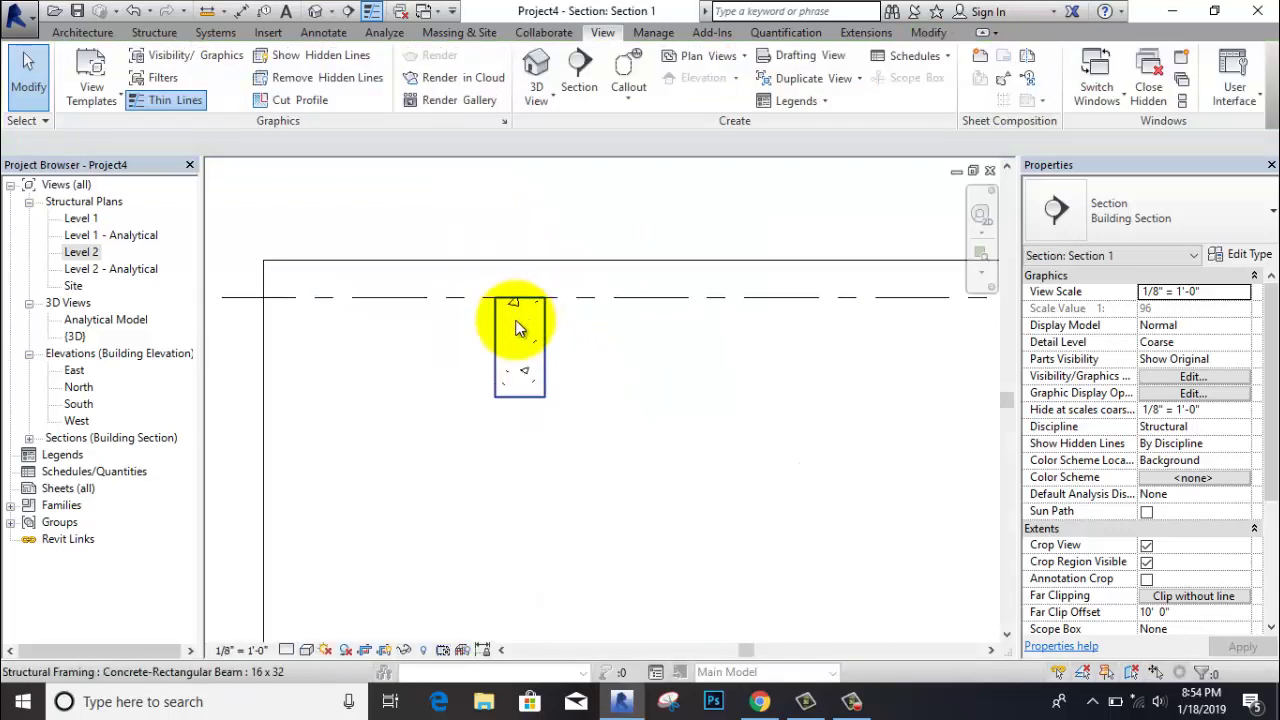
{"action": "left_click", "coordinate": [514, 398]}
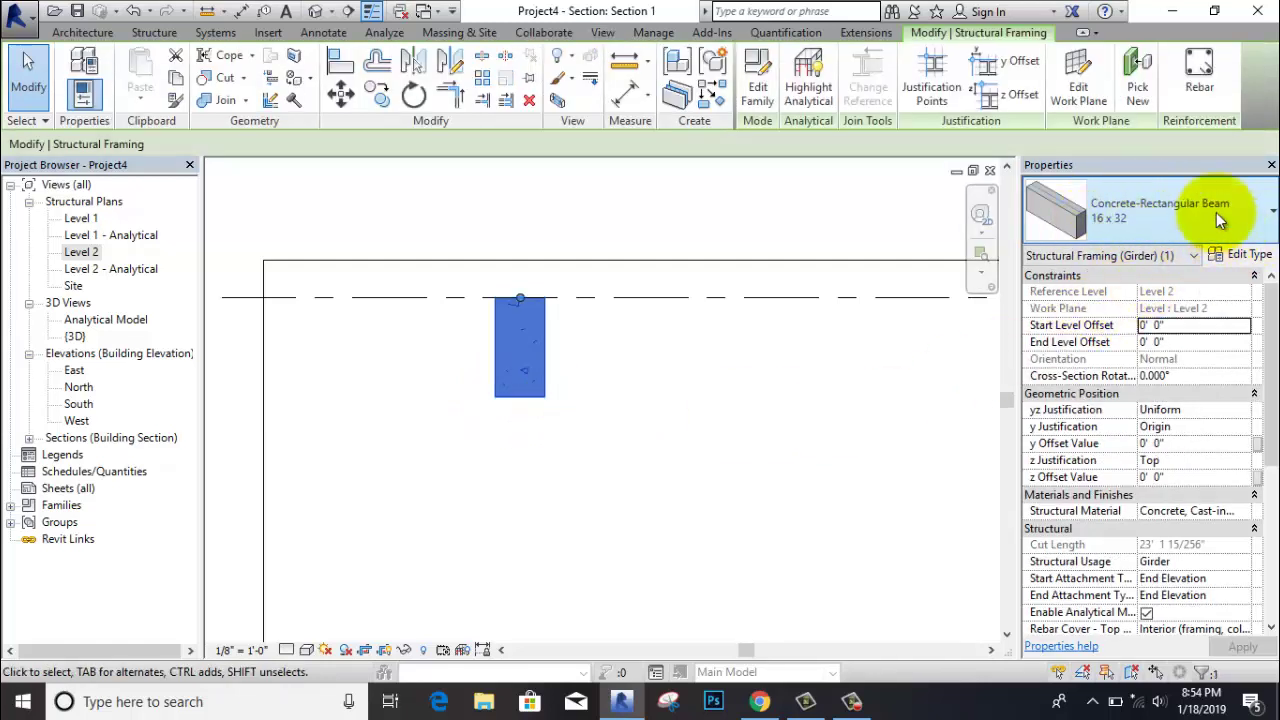
{"action": "scroll", "coordinate": [471, 310], "scroll_direction": "up", "scroll_amount": 4}
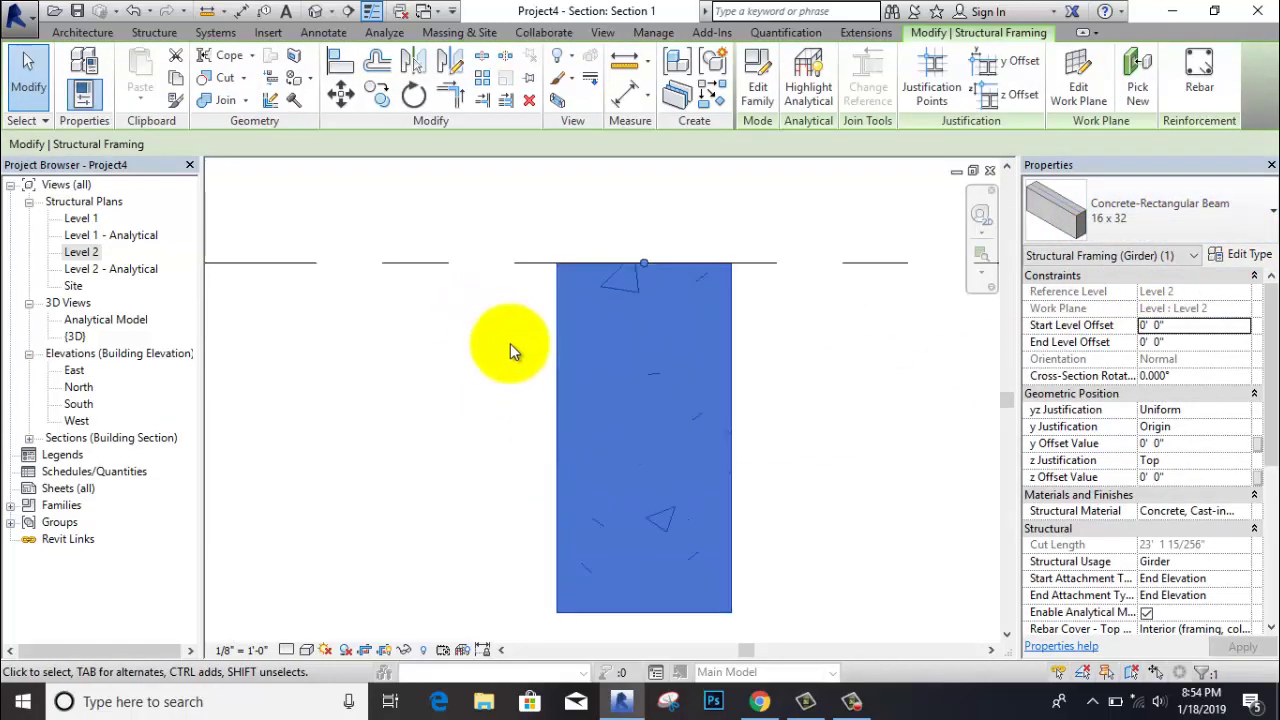
{"action": "scroll", "coordinate": [577, 341], "scroll_direction": "down", "scroll_amount": 2}
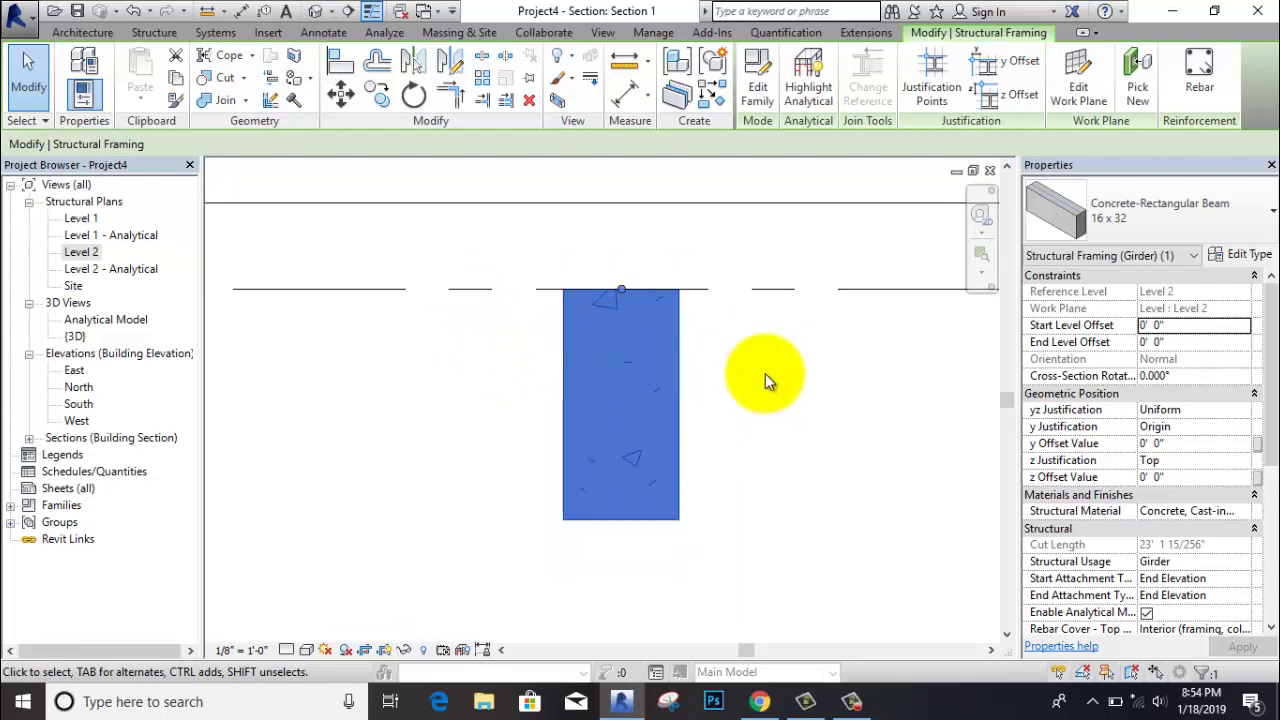
{"action": "left_click", "coordinate": [765, 377]}
{"action": "scroll", "coordinate": [672, 384], "scroll_direction": "up", "scroll_amount": 1}
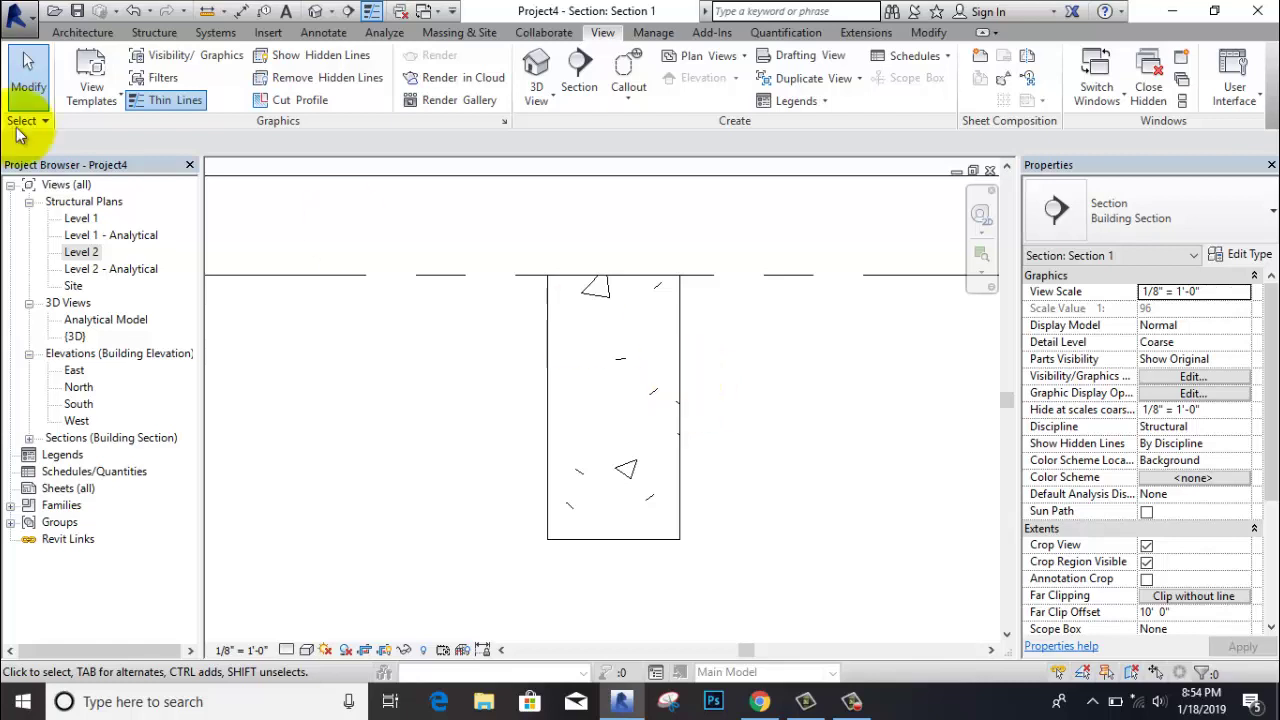
Switch from the Architecture ribbon to the Structure ribbon to show the Reinforcement tools.
{"action": "left_click", "coordinate": [74, 32]}
{"action": "left_click", "coordinate": [155, 32]}
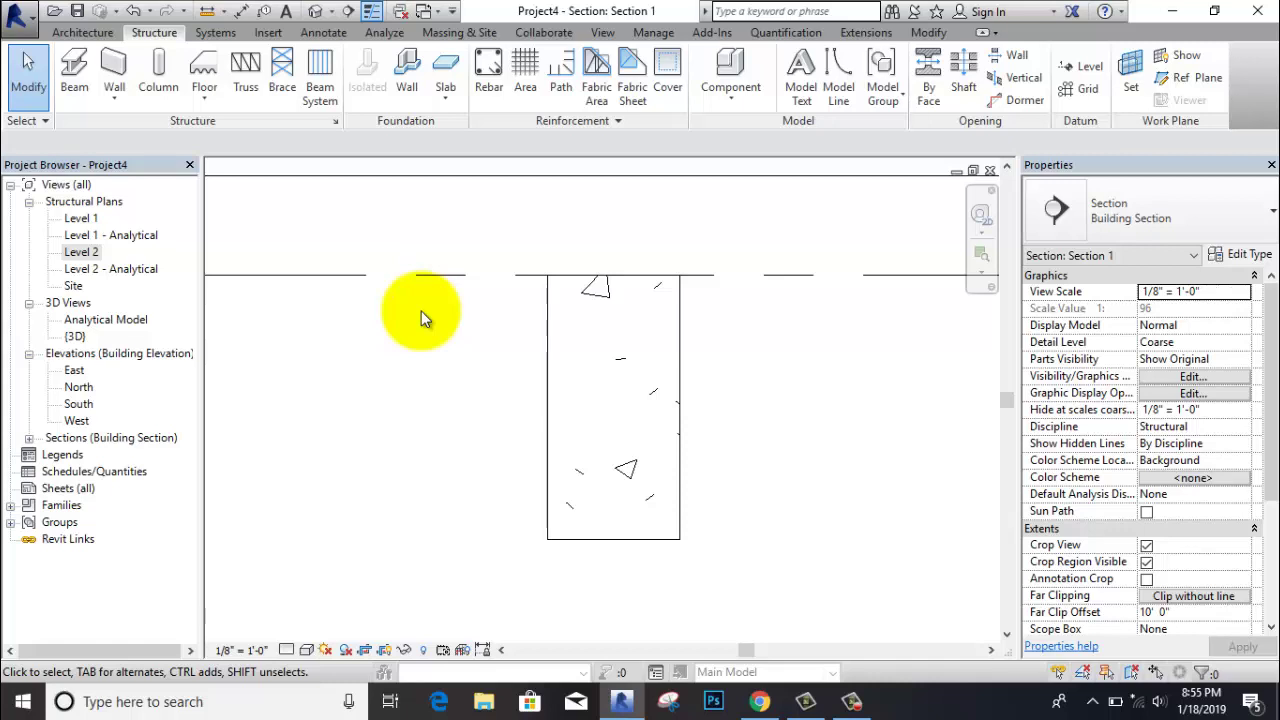
Start Cover editing, pick the beam's right, bottom and left faces, and check the Interior (framing, columns) 1 1/2" cover.
{"action": "left_click", "coordinate": [667, 85]}
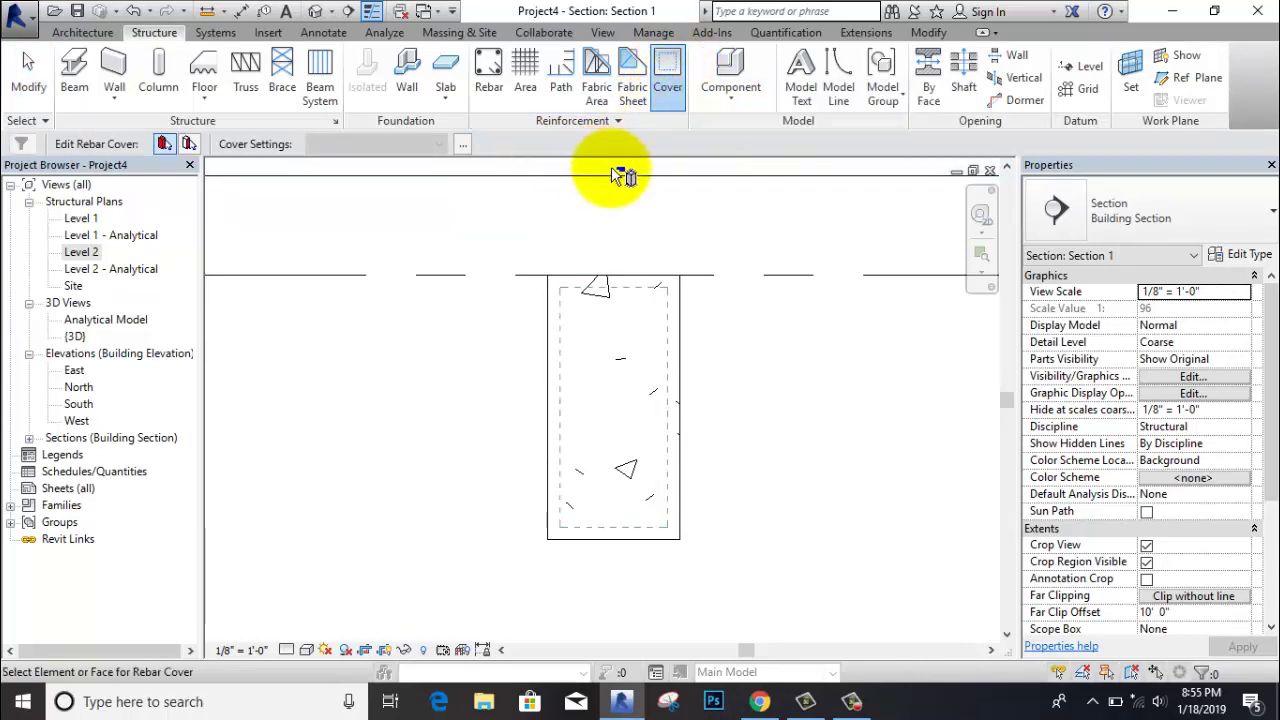
{"action": "scroll", "coordinate": [670, 428], "scroll_direction": "up", "scroll_amount": 2}
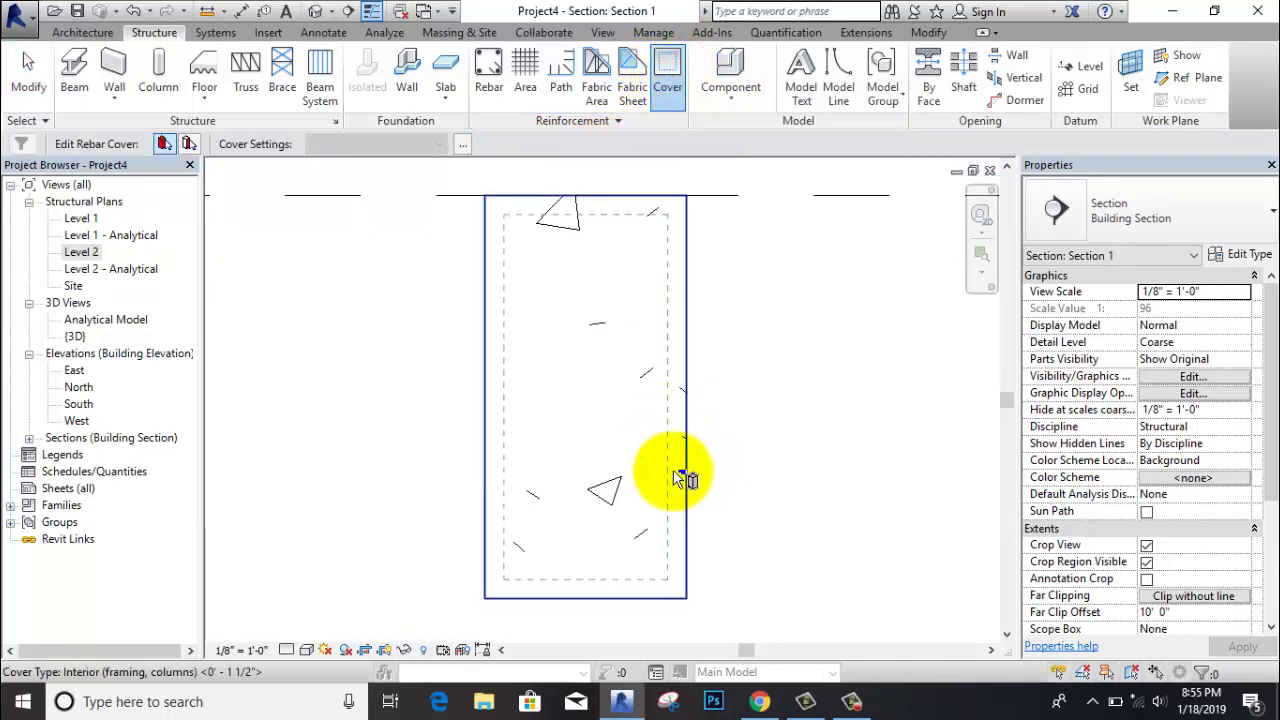
{"action": "scroll", "coordinate": [698, 480], "scroll_direction": "down", "scroll_amount": 2}
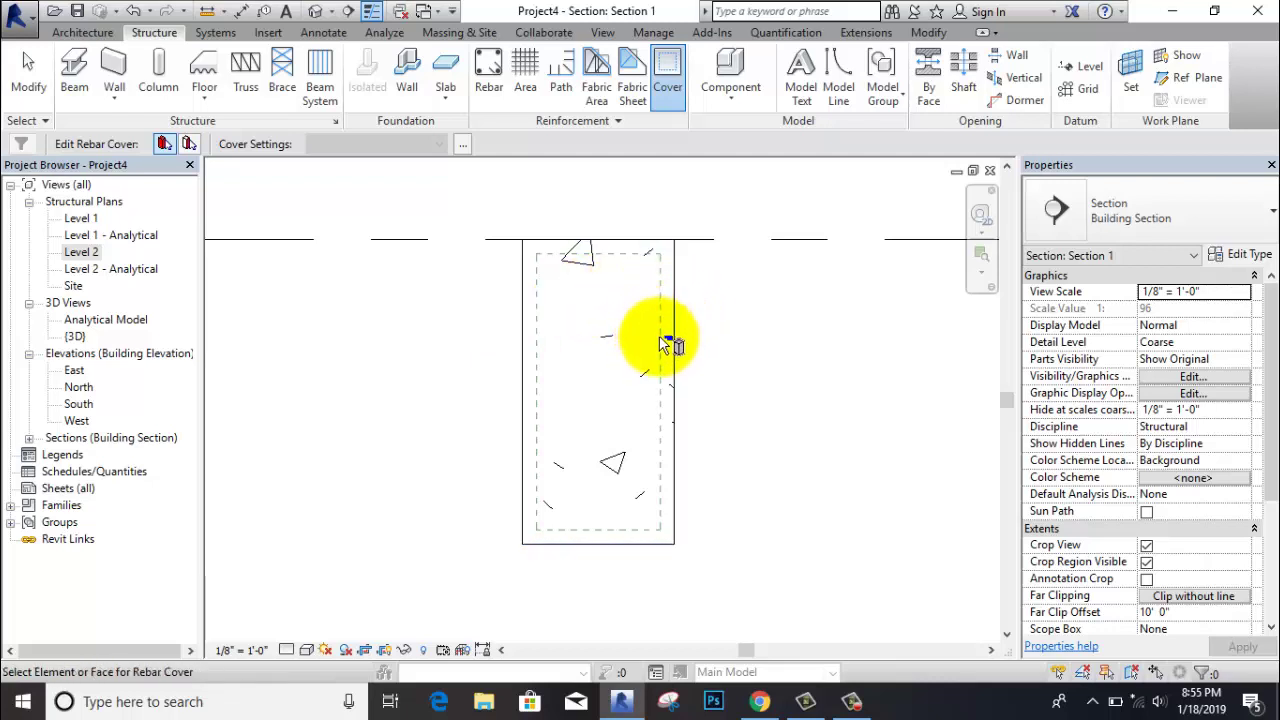
{"action": "left_click", "coordinate": [189, 144]}
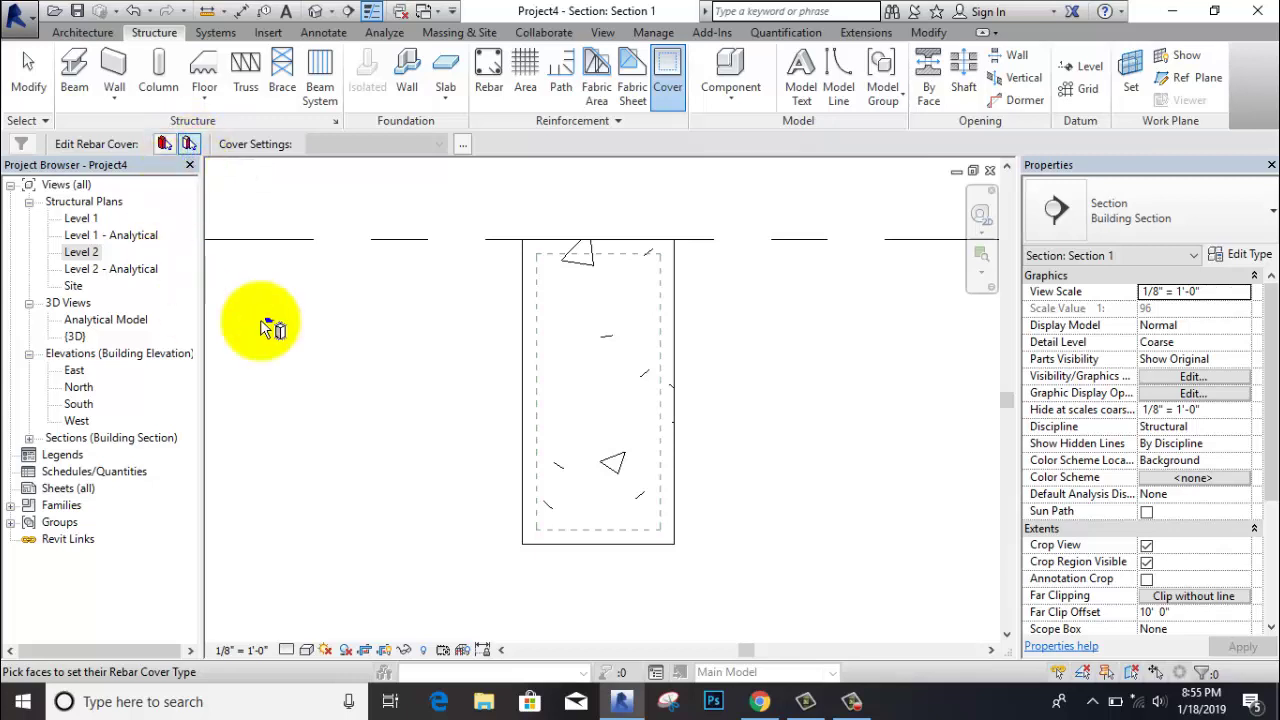
{"action": "left_click", "coordinate": [672, 315]}
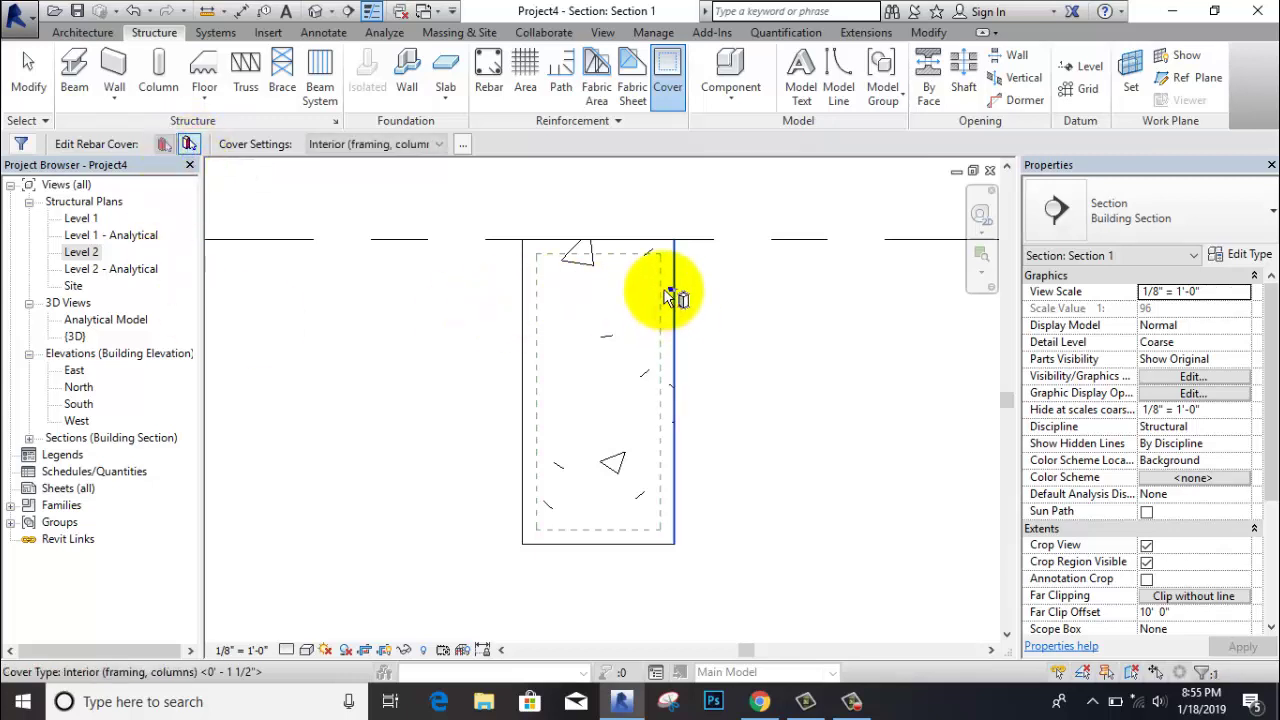
{"action": "left_click", "coordinate": [632, 544]}
{"action": "left_click", "coordinate": [520, 497]}
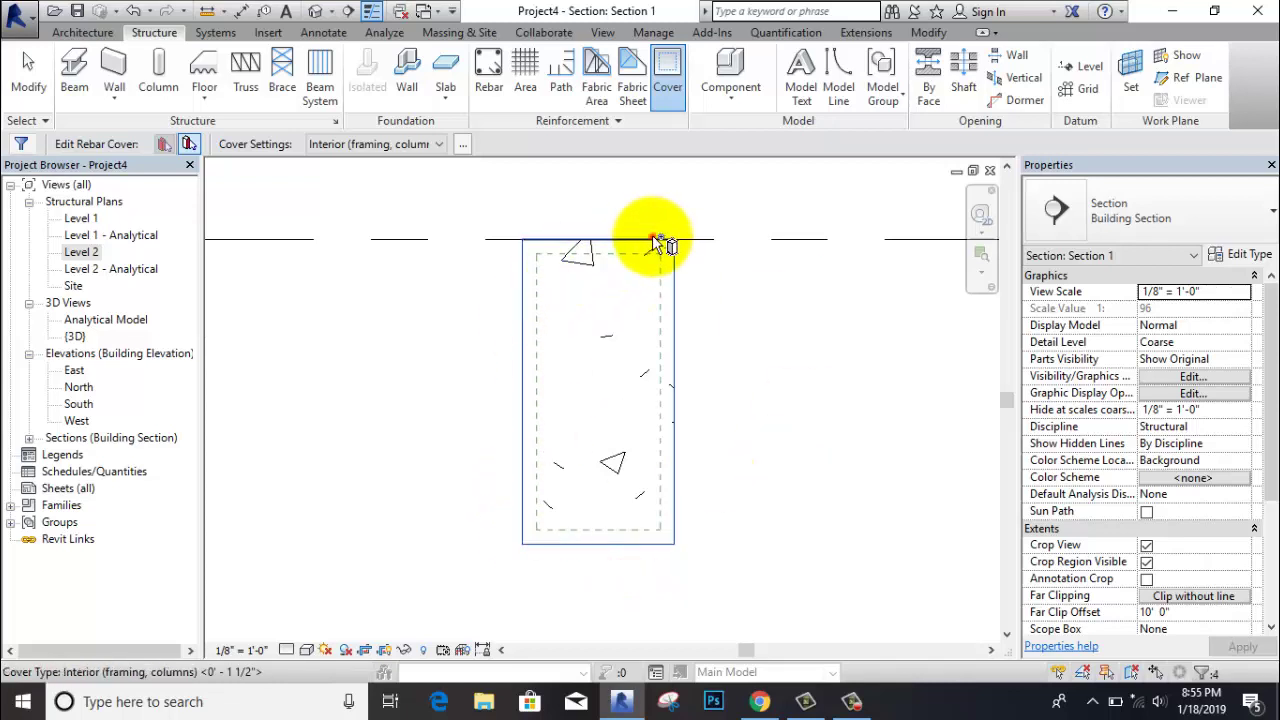
{"action": "scroll", "coordinate": [686, 201], "scroll_direction": "up", "scroll_amount": 2}
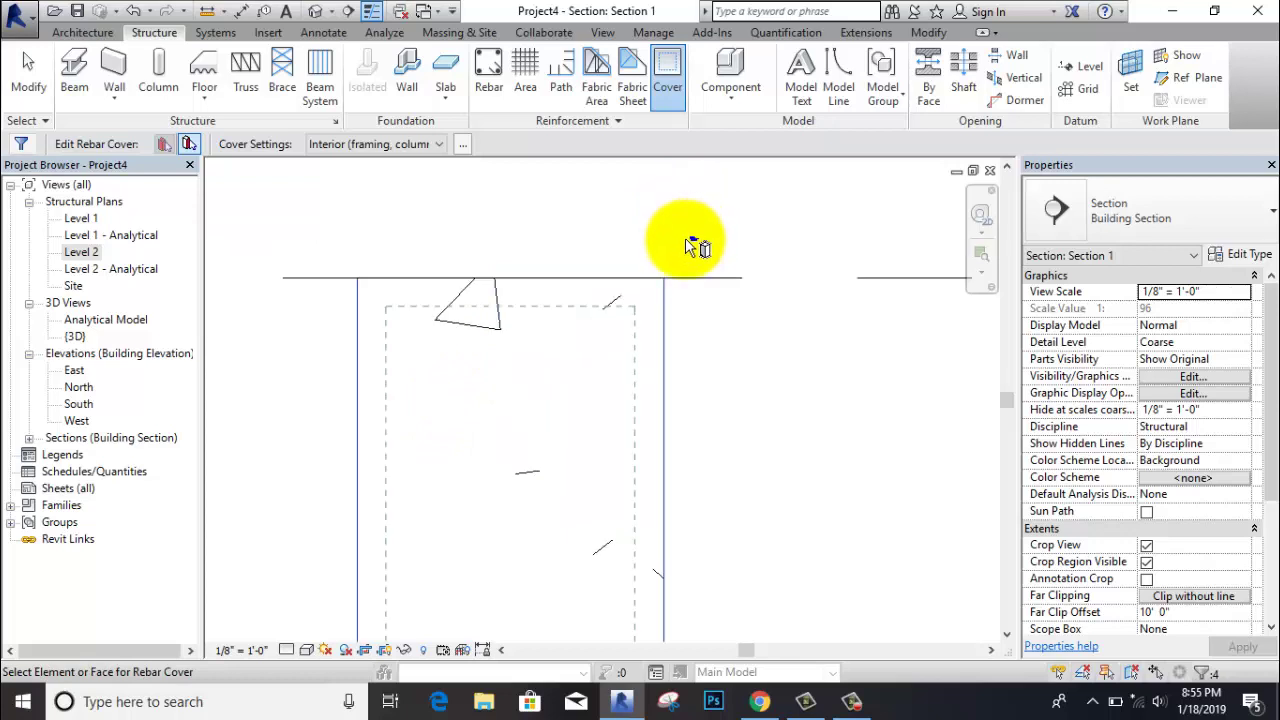
{"action": "scroll", "coordinate": [685, 238], "scroll_direction": "down", "scroll_amount": 2}
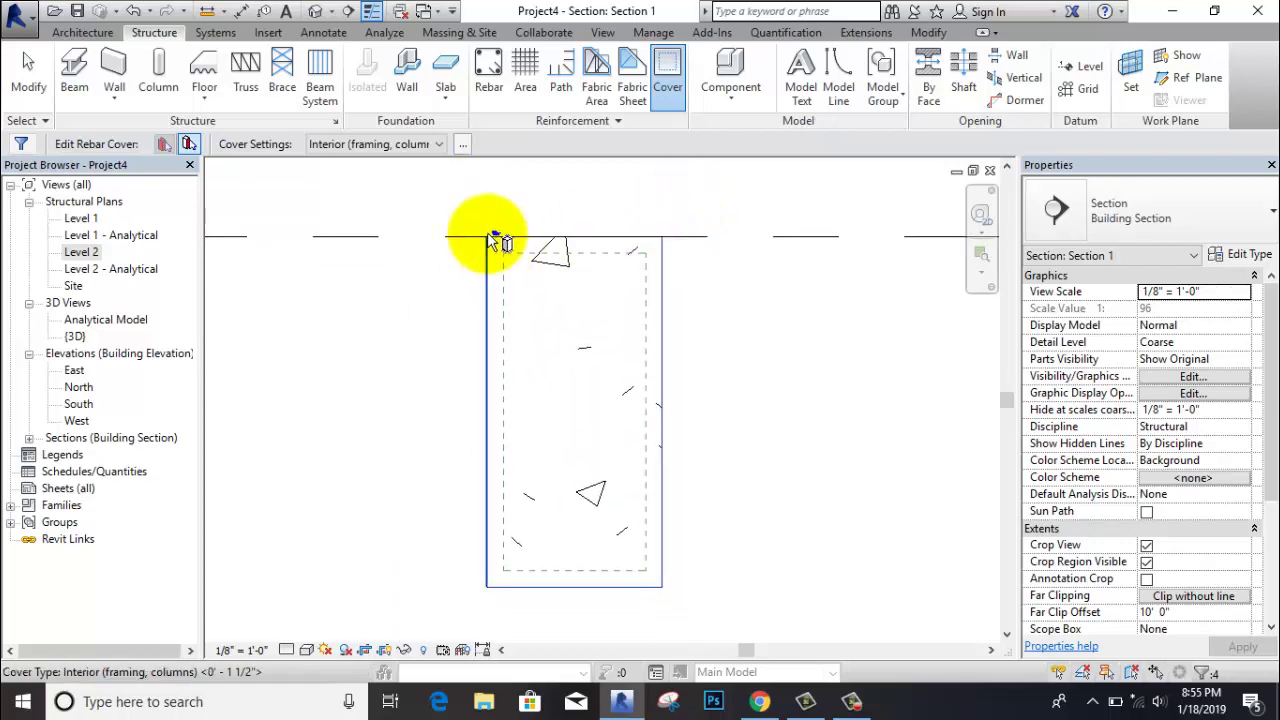
{"action": "left_click", "coordinate": [440, 144]}
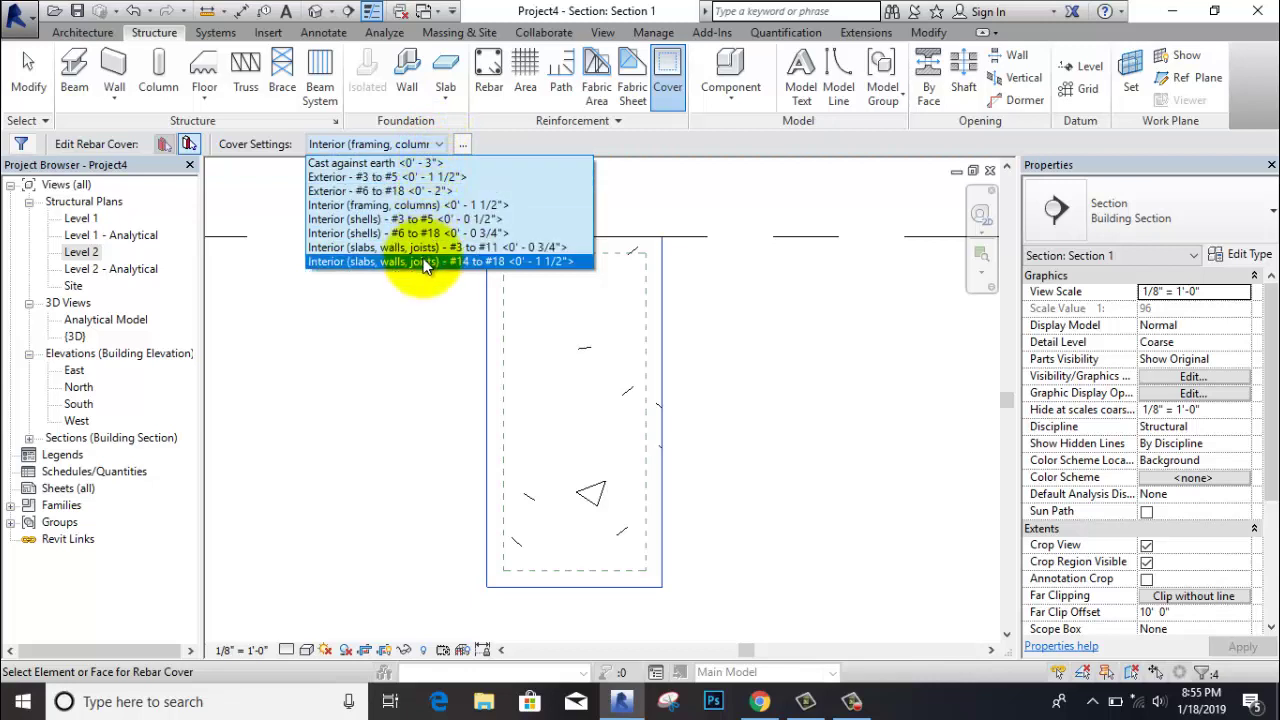
{"action": "left_click", "coordinate": [445, 205]}
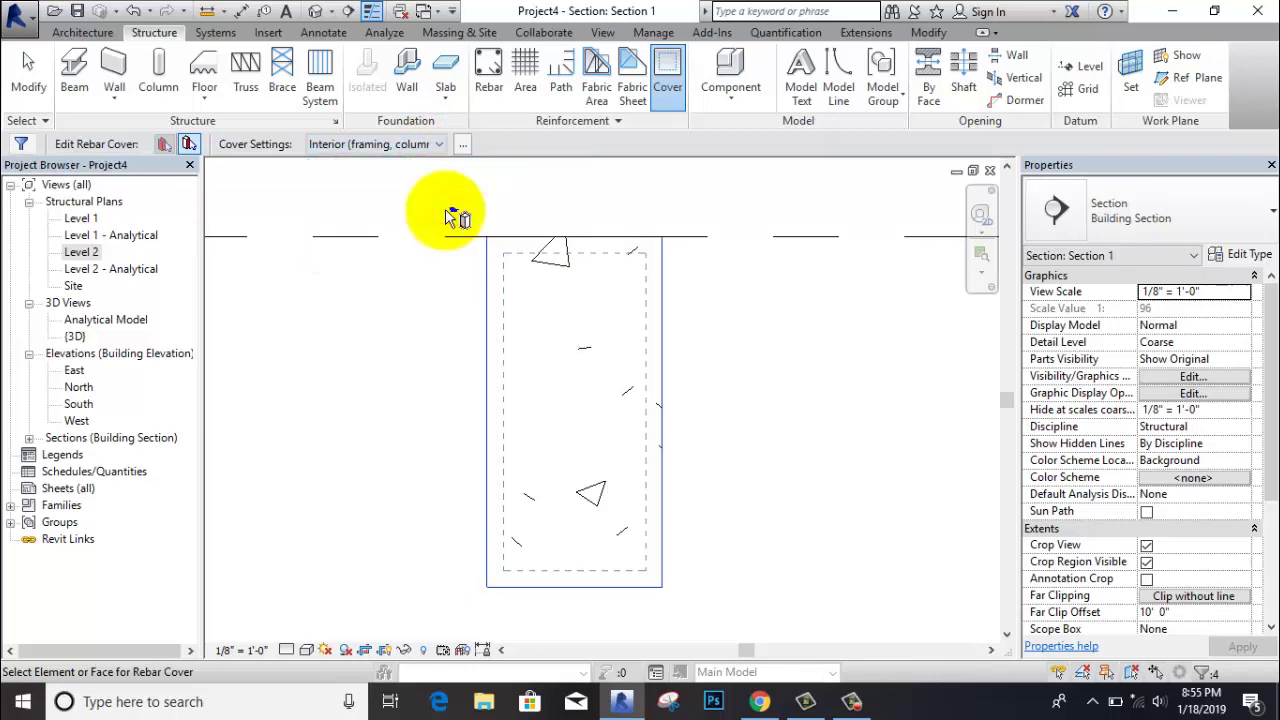
Add a new cover type, Rebar Cover 1, with a 1" distance in the Rebar Cover Settings.
{"action": "left_click", "coordinate": [462, 149]}
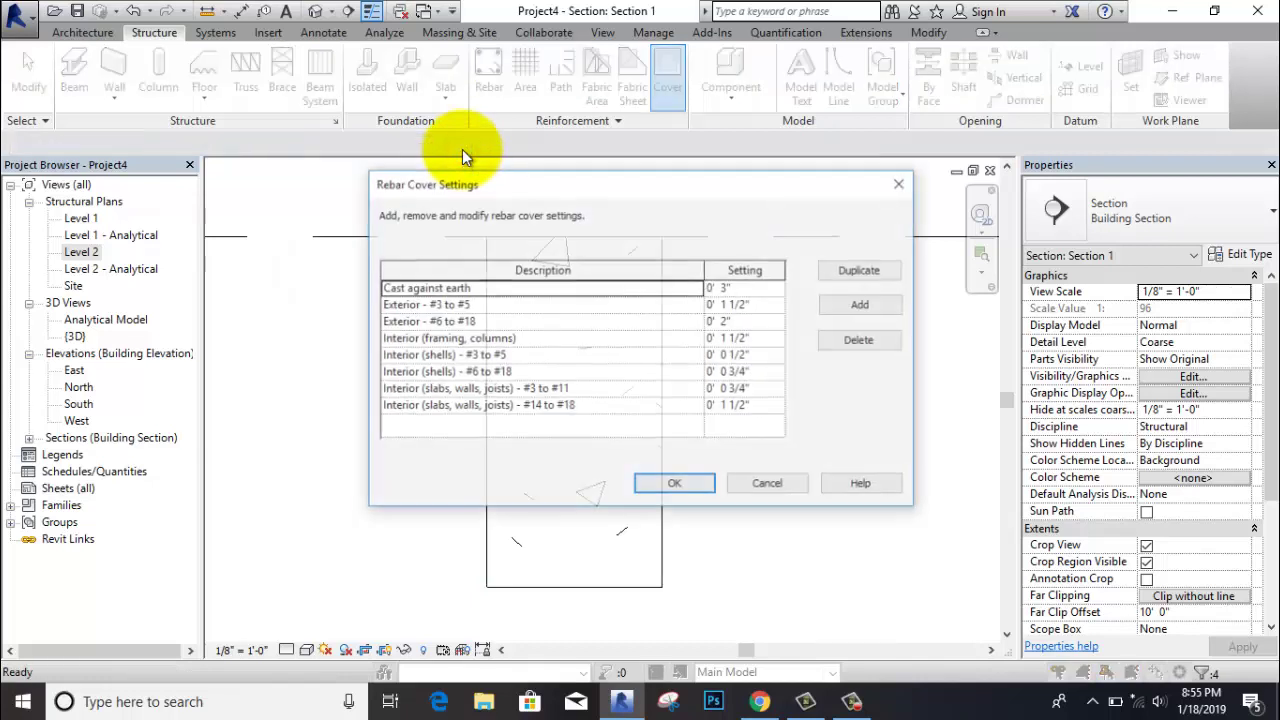
{"action": "left_click", "coordinate": [859, 307]}
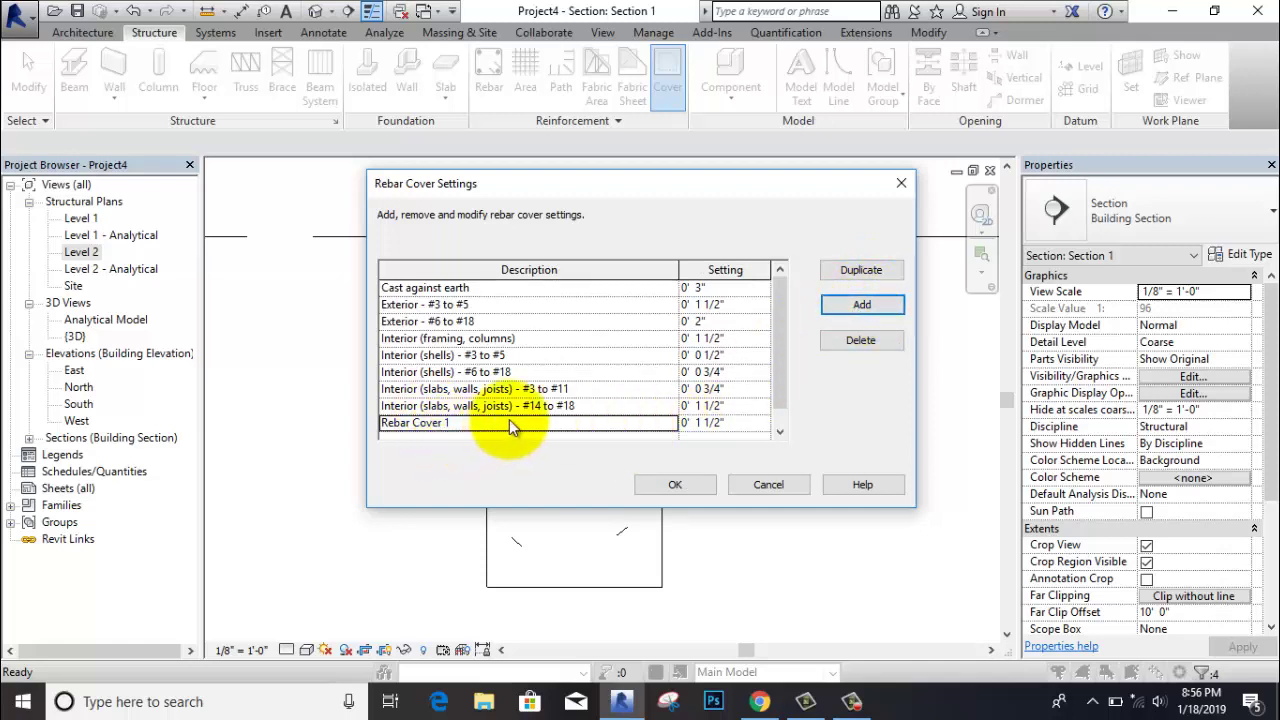
{"action": "left_click", "coordinate": [735, 423]}
{"action": "left_click_drag", "start_coordinate": [735, 423], "coordinate": [662, 424]}
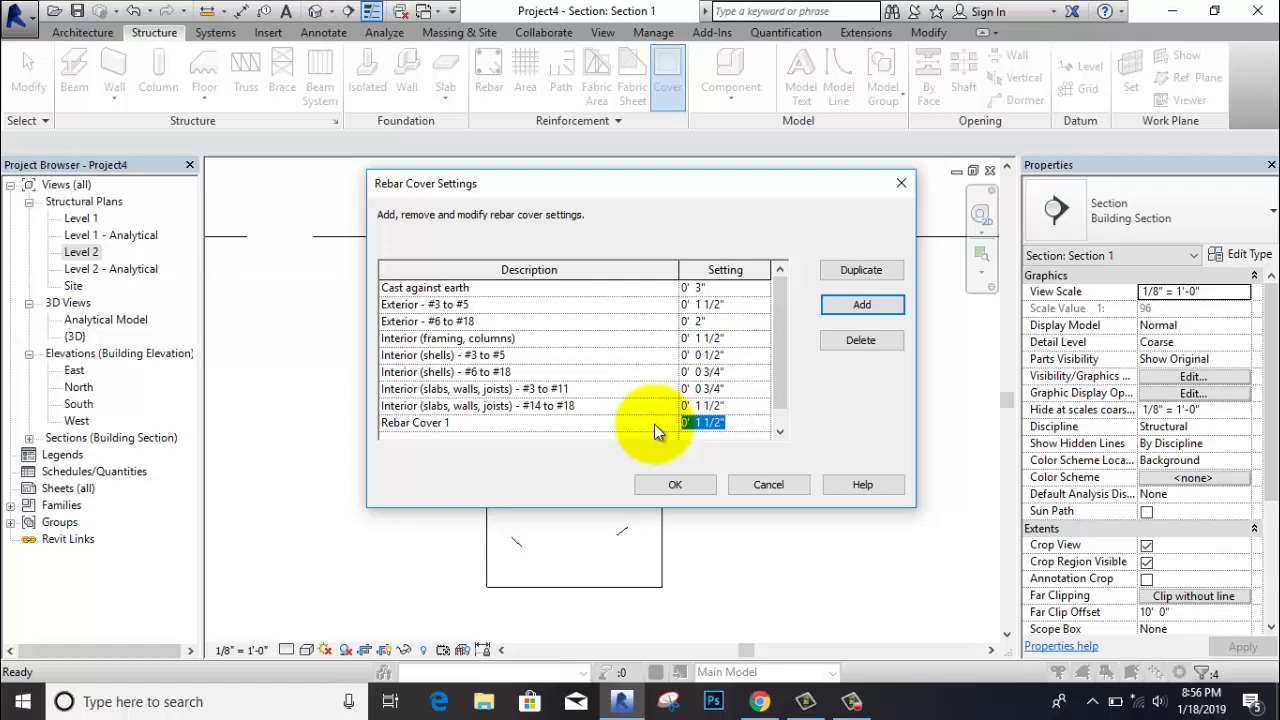
{"action": "type", "text": "1"}
{"action": "key", "text": "Return"}
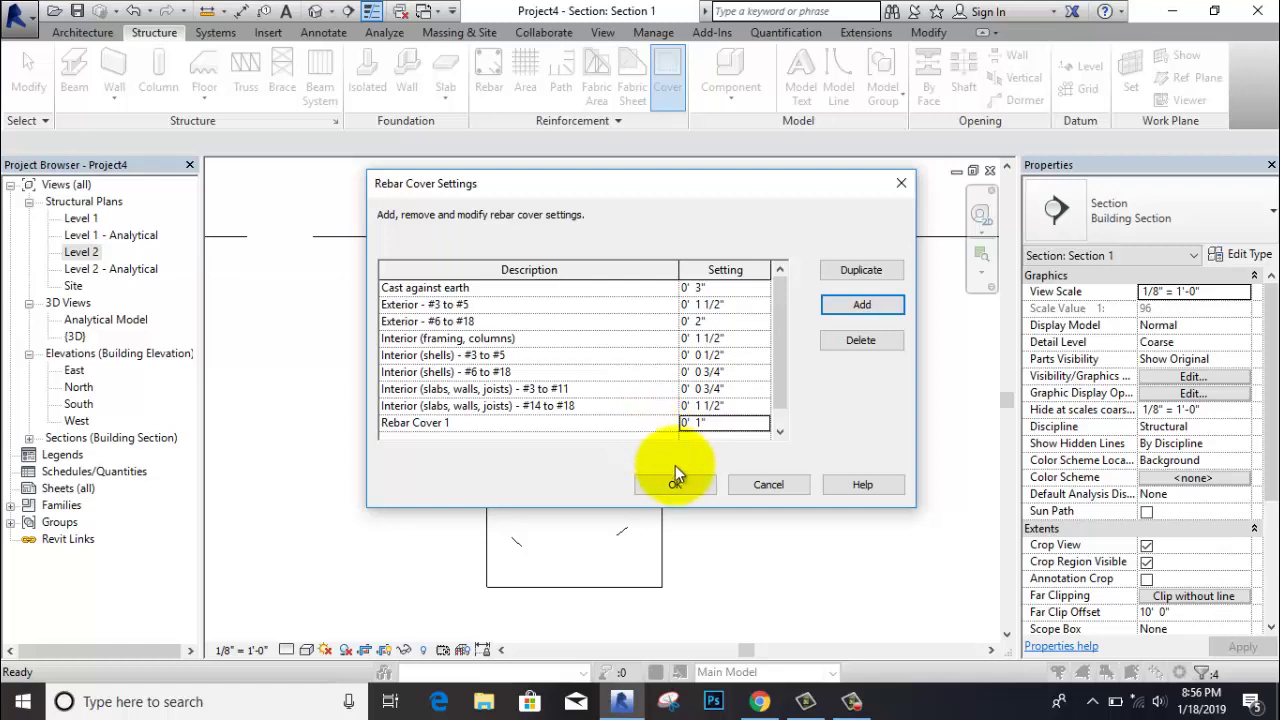
{"action": "left_click", "coordinate": [677, 480]}
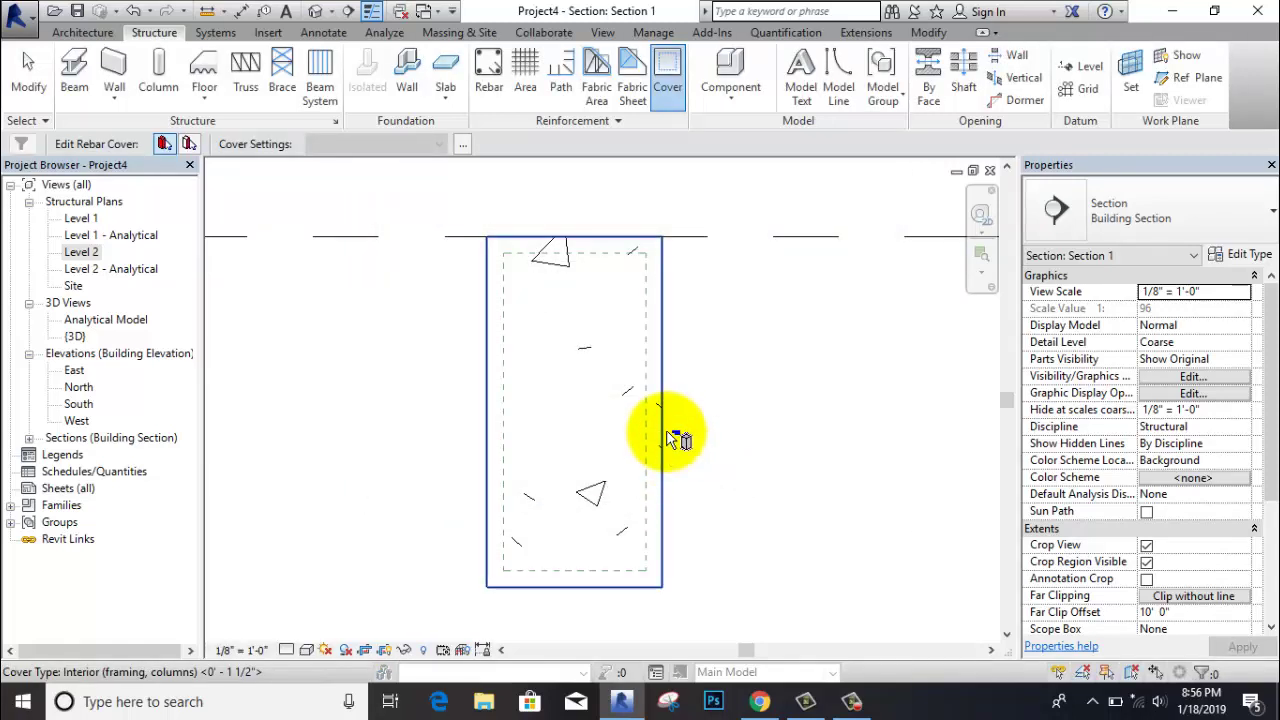
Assign Rebar Cover 1 to the beam and then deselect it.
{"action": "left_click", "coordinate": [662, 322]}
{"action": "left_click", "coordinate": [581, 321]}
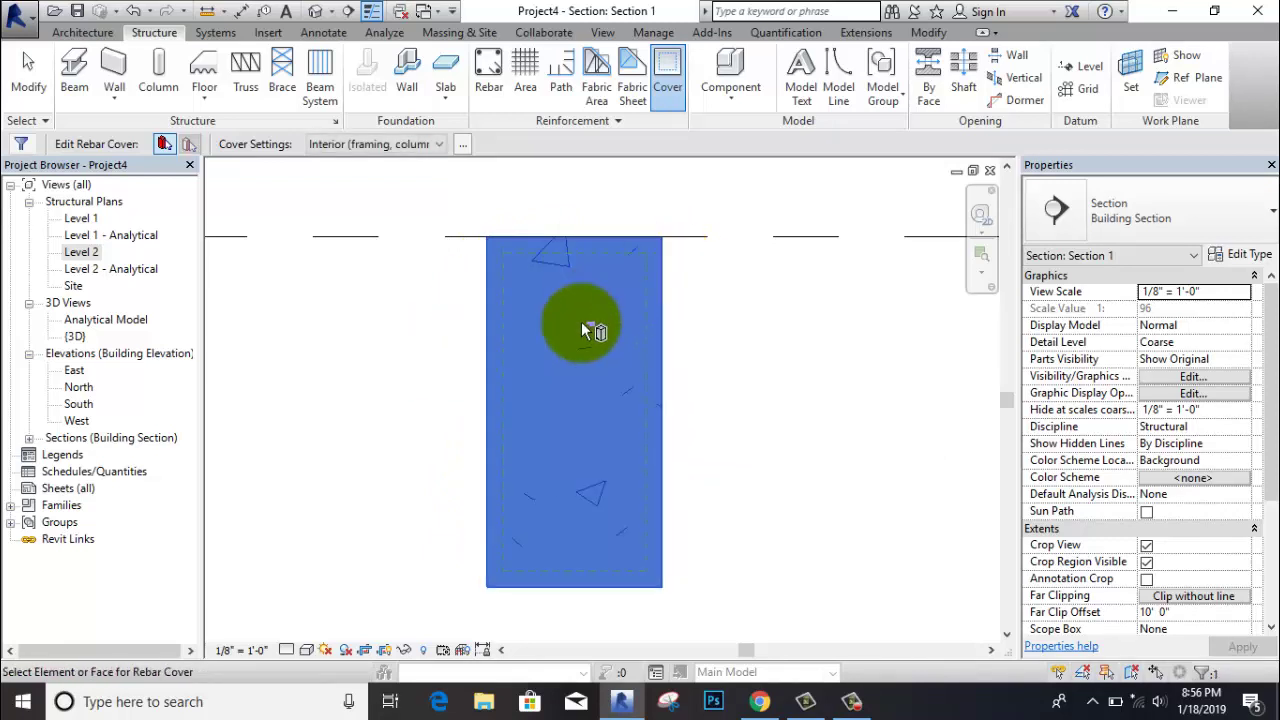
{"action": "left_click", "coordinate": [386, 145]}
{"action": "left_click", "coordinate": [385, 270]}
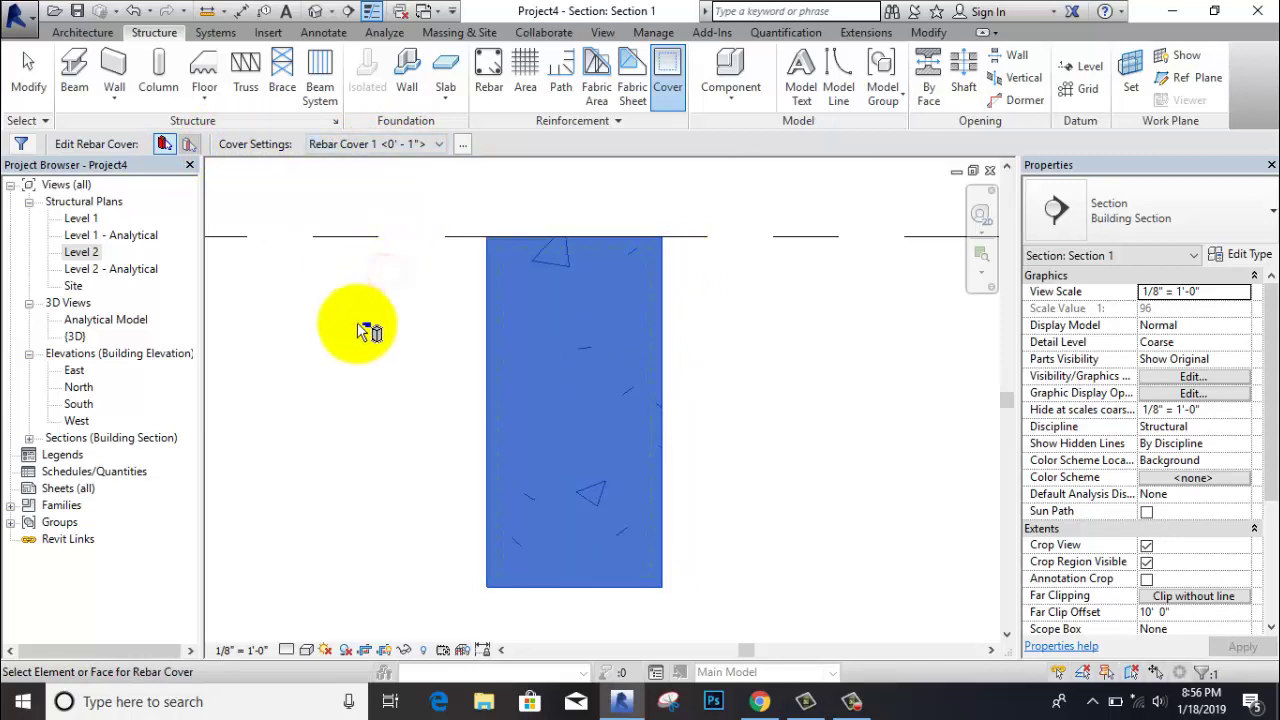
{"action": "left_click", "coordinate": [432, 278]}
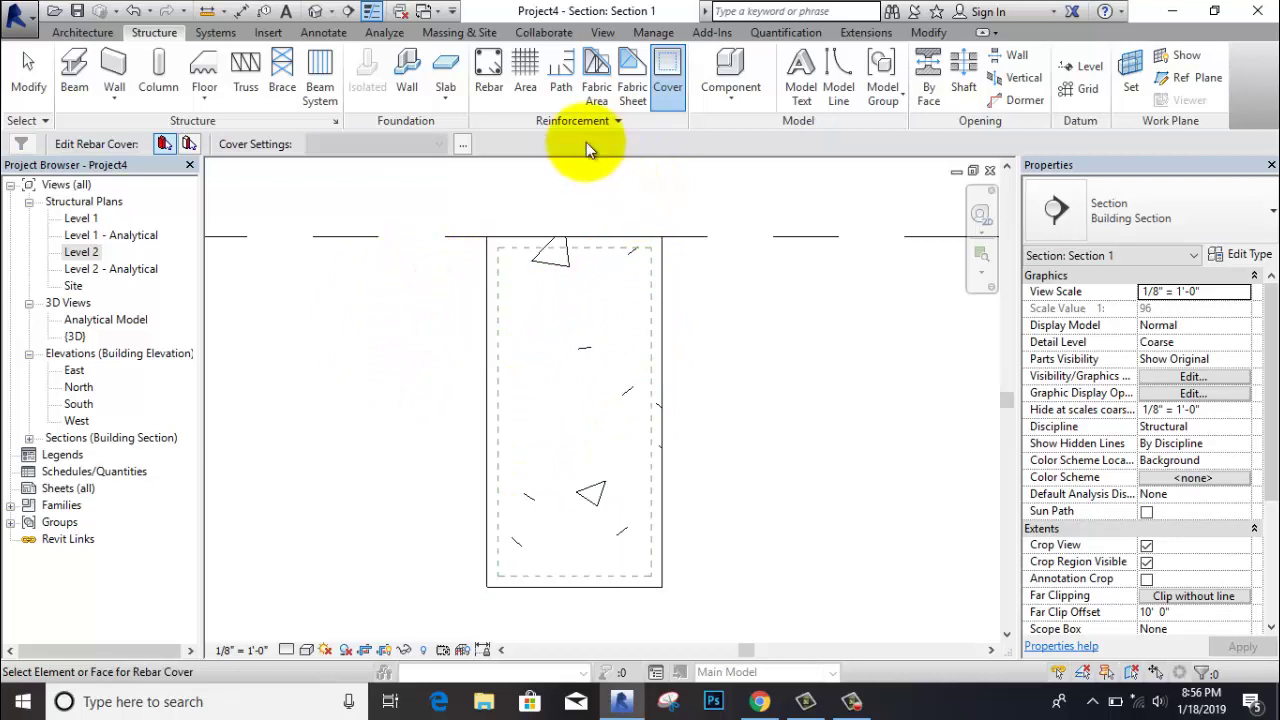
Start #4 rebar placement, accept the hooks notice, and scroll the shape list down to T1.
{"action": "left_click", "coordinate": [489, 76]}
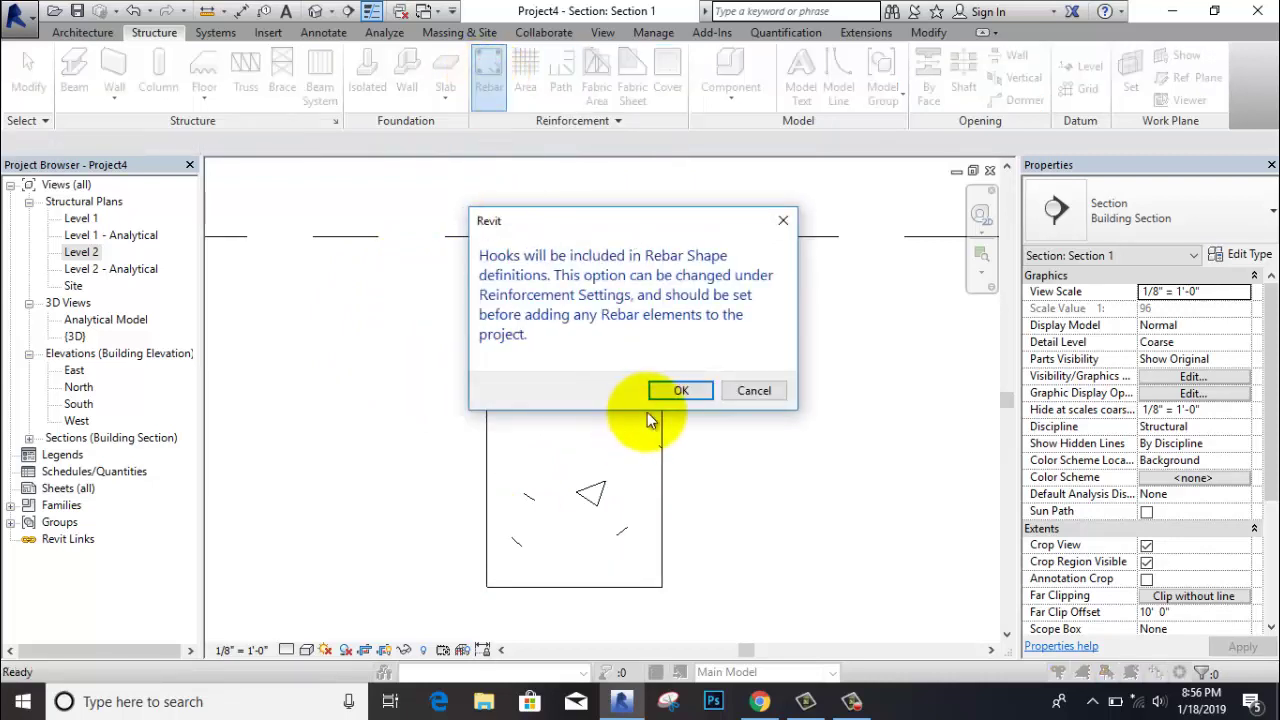
{"action": "left_click", "coordinate": [672, 392]}
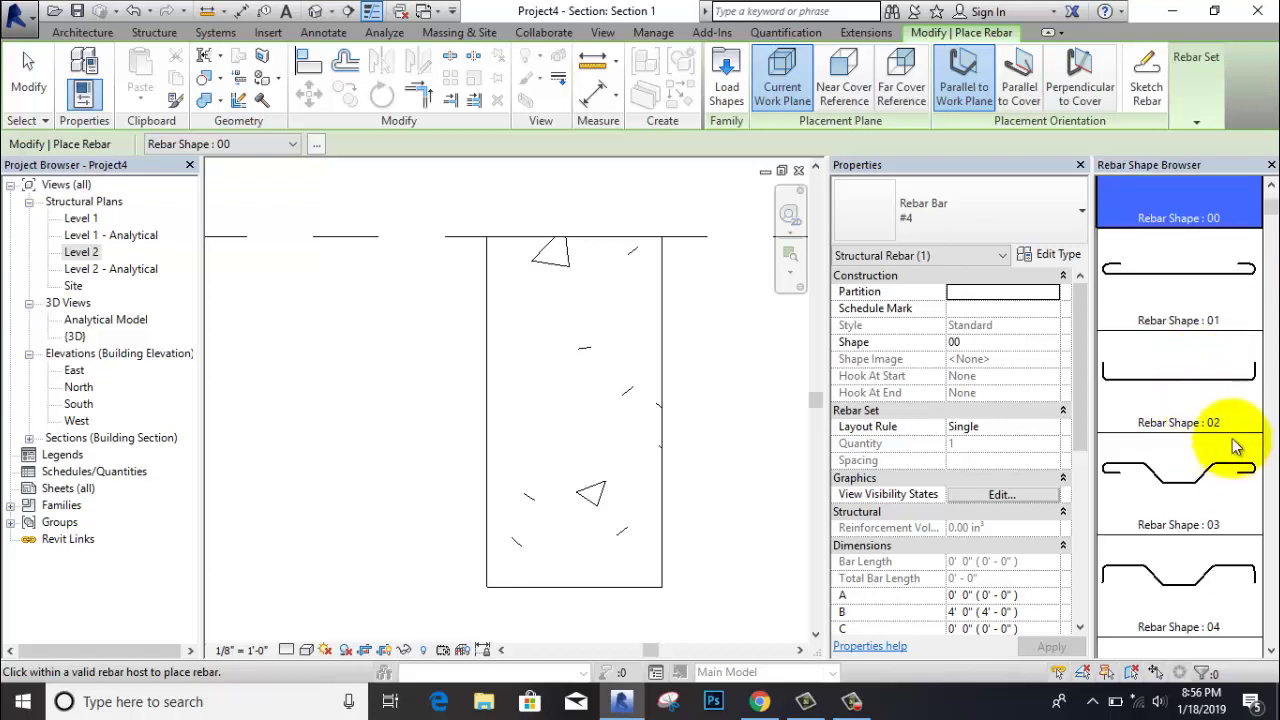
{"action": "scroll", "coordinate": [1234, 442], "scroll_direction": "down", "scroll_amount": 2}
{"action": "scroll", "coordinate": [1230, 440], "scroll_direction": "down", "scroll_amount": 2}
{"action": "scroll", "coordinate": [1226, 432], "scroll_direction": "down", "scroll_amount": 2}
{"action": "scroll", "coordinate": [1226, 432], "scroll_direction": "down", "scroll_amount": 2}
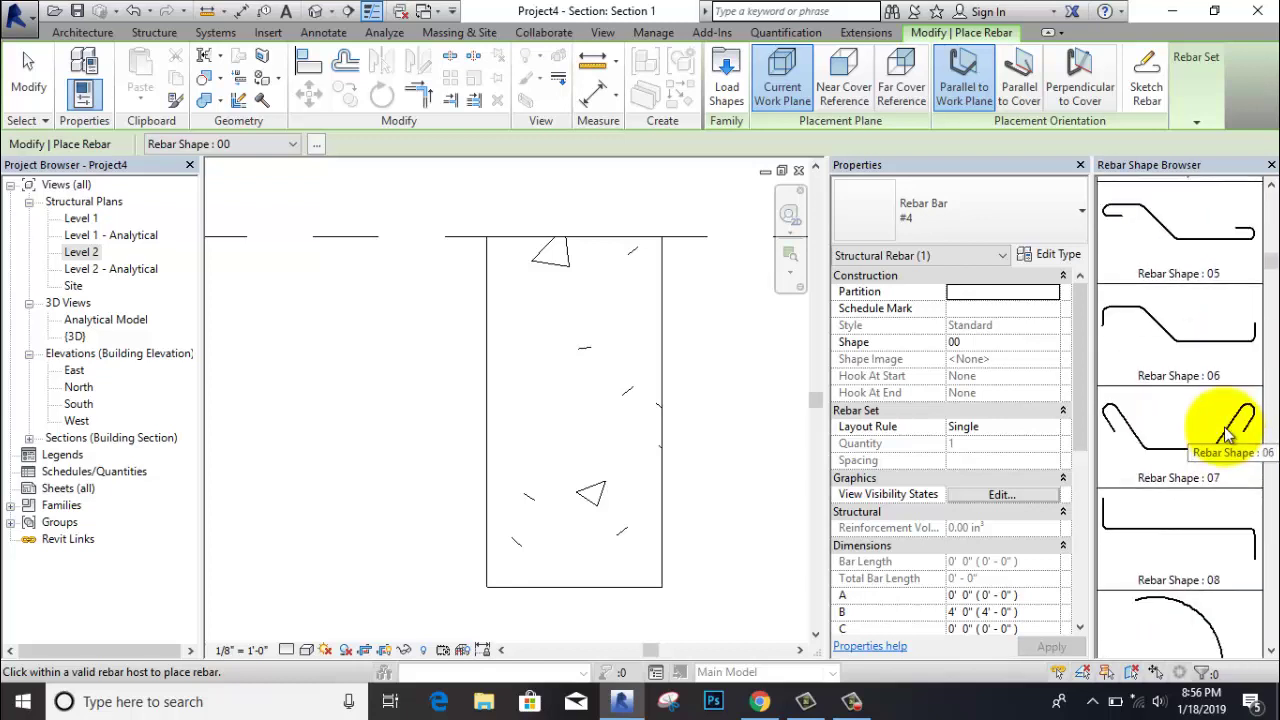
{"action": "scroll", "coordinate": [1226, 432], "scroll_direction": "down", "scroll_amount": 3}
{"action": "scroll", "coordinate": [1228, 432], "scroll_direction": "down", "scroll_amount": 1}
{"action": "scroll", "coordinate": [1228, 432], "scroll_direction": "down", "scroll_amount": 1}
{"action": "scroll", "coordinate": [1228, 432], "scroll_direction": "down", "scroll_amount": 1}
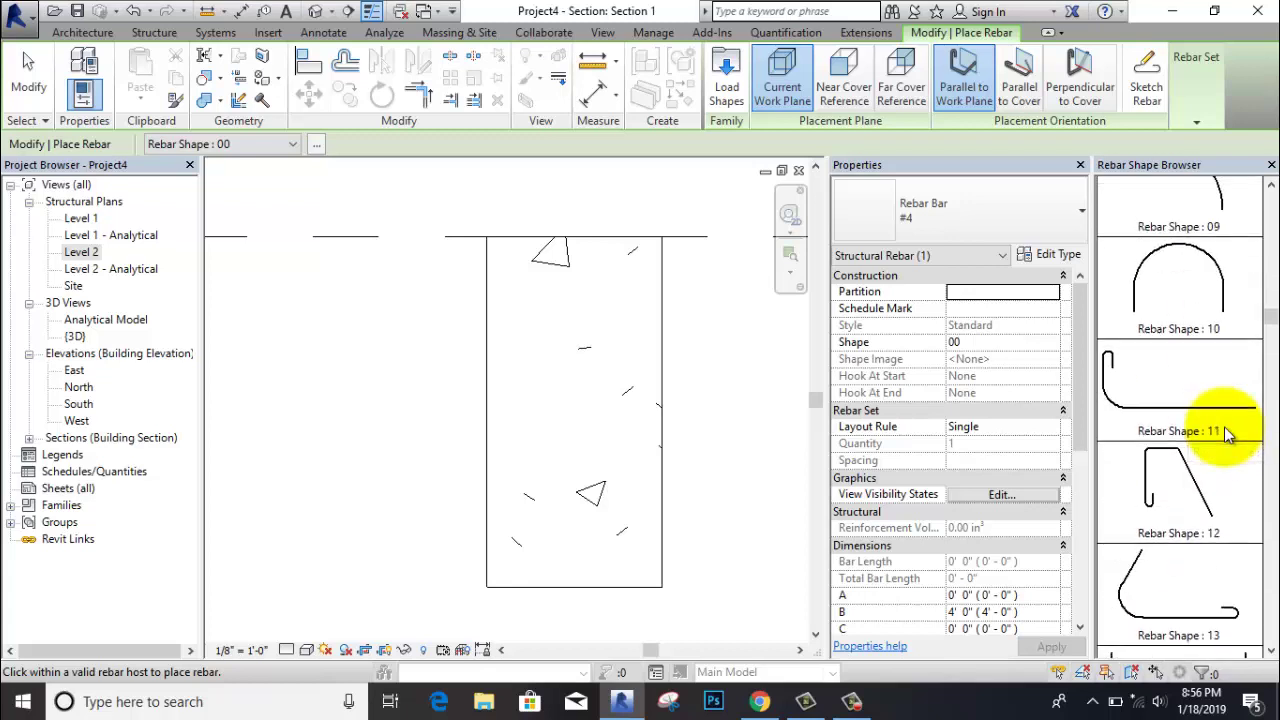
{"action": "scroll", "coordinate": [1228, 435], "scroll_direction": "down", "scroll_amount": 1}
{"action": "scroll", "coordinate": [1226, 433], "scroll_direction": "down", "scroll_amount": 2}
{"action": "scroll", "coordinate": [1214, 434], "scroll_direction": "down", "scroll_amount": 1}
{"action": "scroll", "coordinate": [1204, 428], "scroll_direction": "down", "scroll_amount": 2}
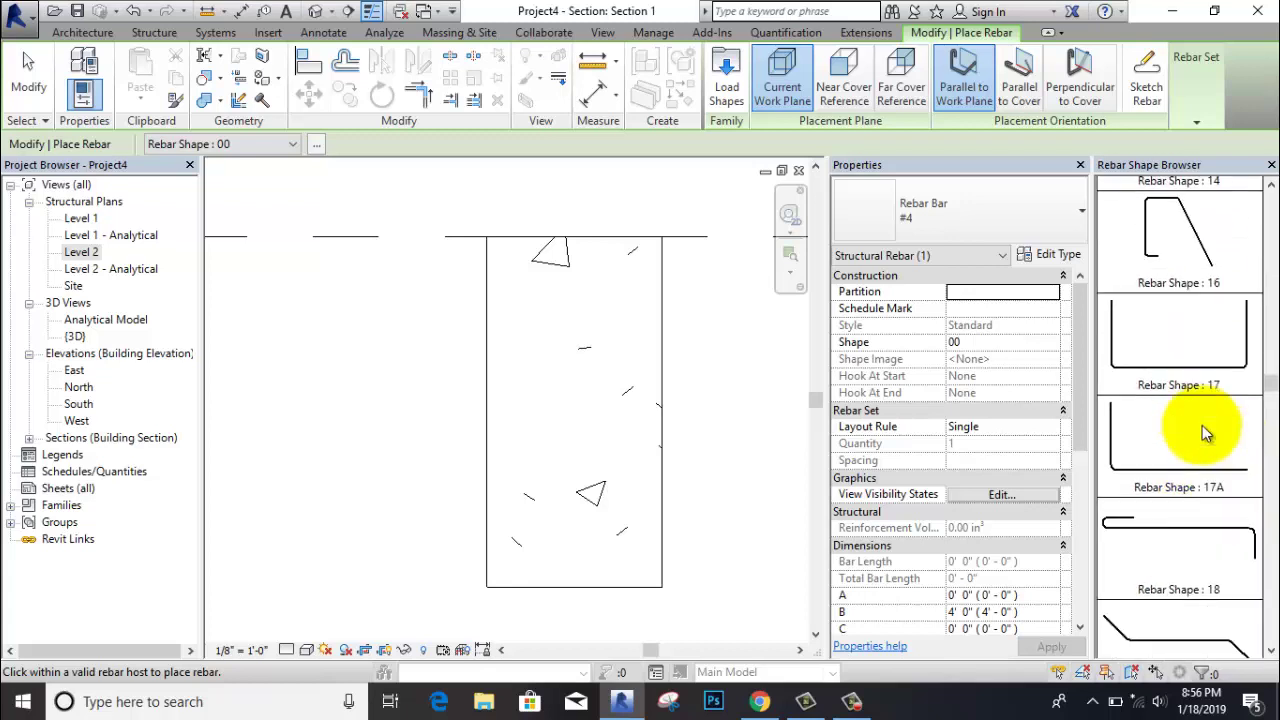
{"action": "scroll", "coordinate": [1204, 432], "scroll_direction": "down", "scroll_amount": 1}
{"action": "scroll", "coordinate": [1202, 424], "scroll_direction": "down", "scroll_amount": 3}
{"action": "scroll", "coordinate": [1201, 423], "scroll_direction": "down", "scroll_amount": 1}
{"action": "scroll", "coordinate": [1201, 423], "scroll_direction": "down", "scroll_amount": 2}
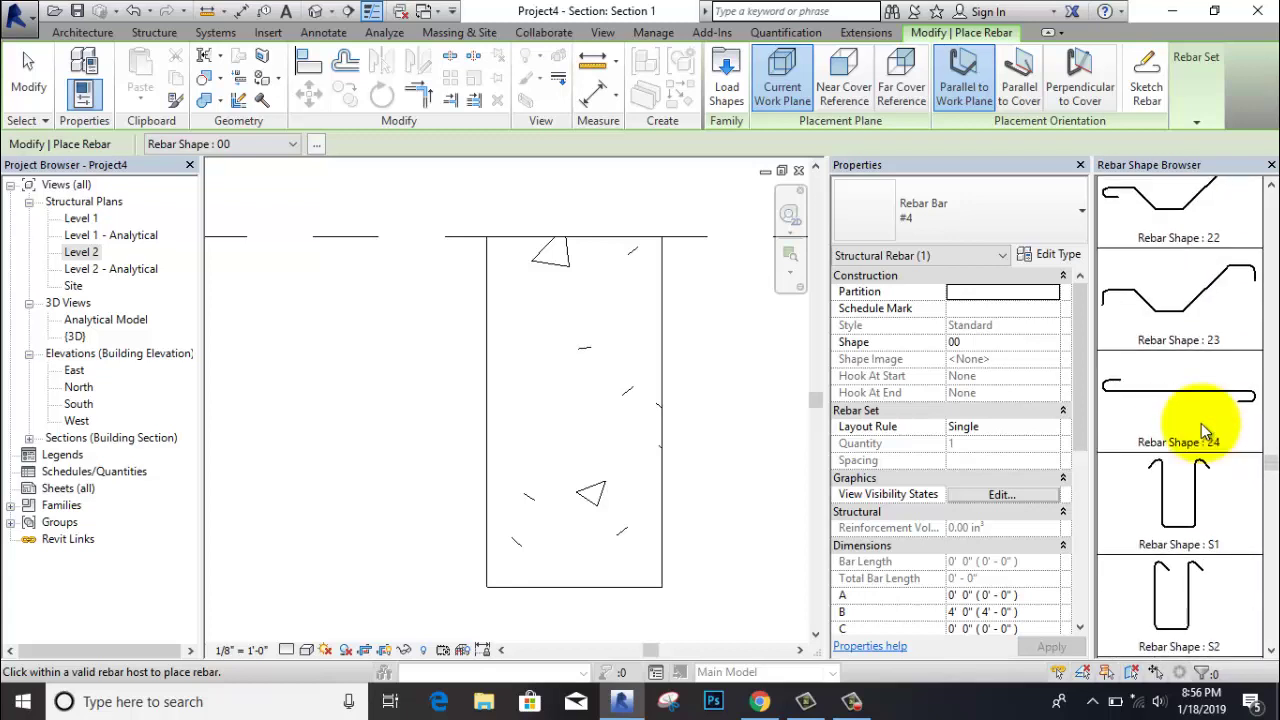
{"action": "scroll", "coordinate": [1201, 423], "scroll_direction": "down", "scroll_amount": 2}
{"action": "scroll", "coordinate": [1201, 423], "scroll_direction": "down", "scroll_amount": 1}
{"action": "scroll", "coordinate": [1201, 423], "scroll_direction": "down", "scroll_amount": 2}
{"action": "scroll", "coordinate": [1190, 430], "scroll_direction": "down", "scroll_amount": 2}
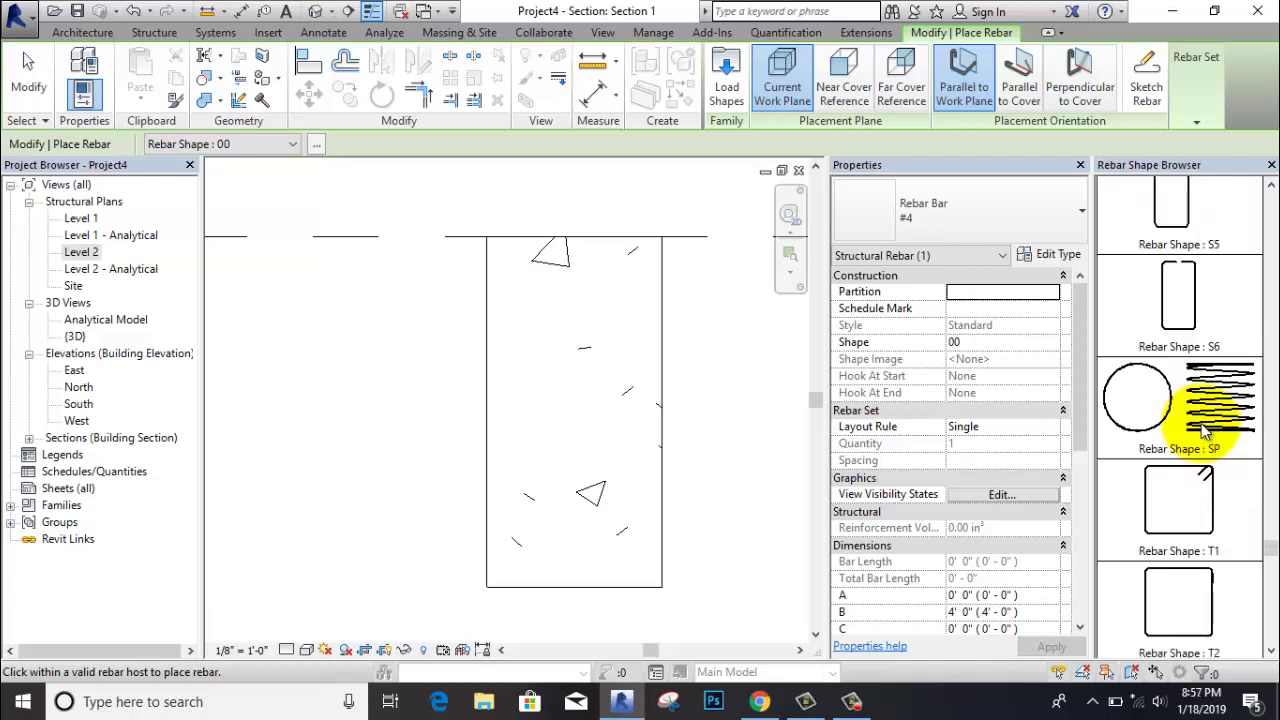
{"action": "scroll", "coordinate": [1167, 444], "scroll_direction": "down", "scroll_amount": 1}
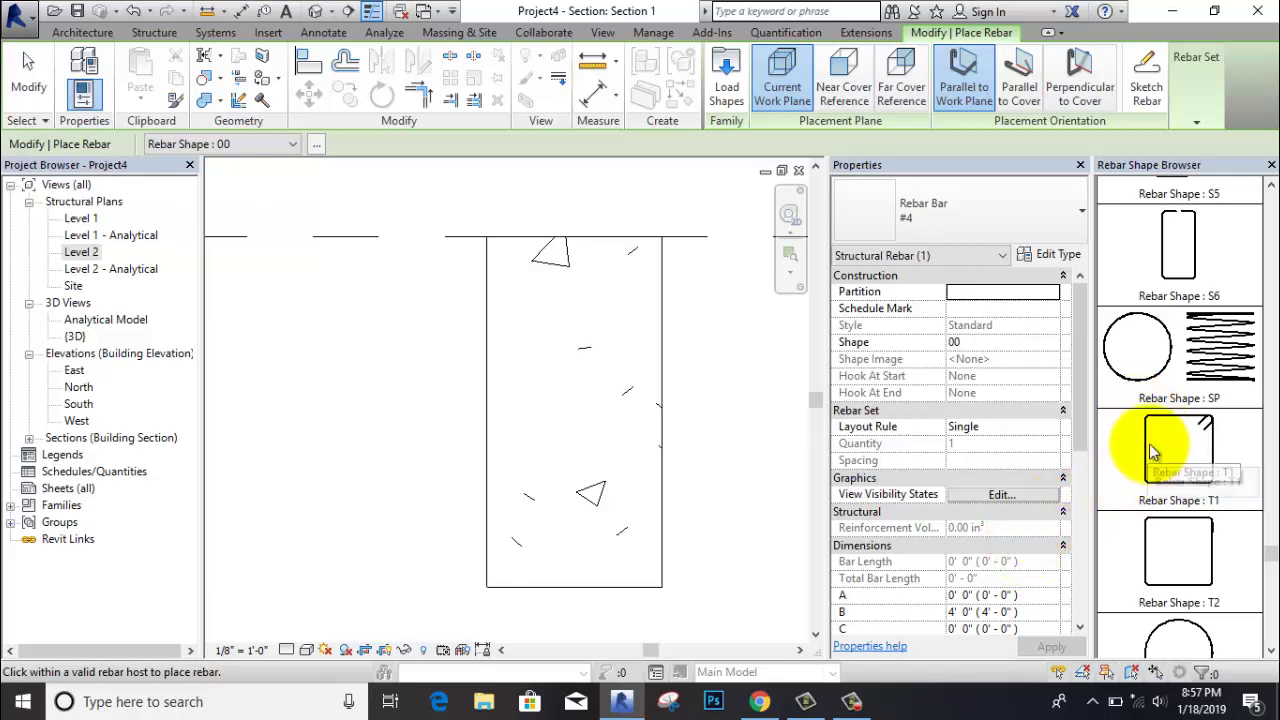
Place a #4 T1 stirrup inside the beam's cross-section and cancel rebar placement.
{"action": "left_click", "coordinate": [1150, 443]}
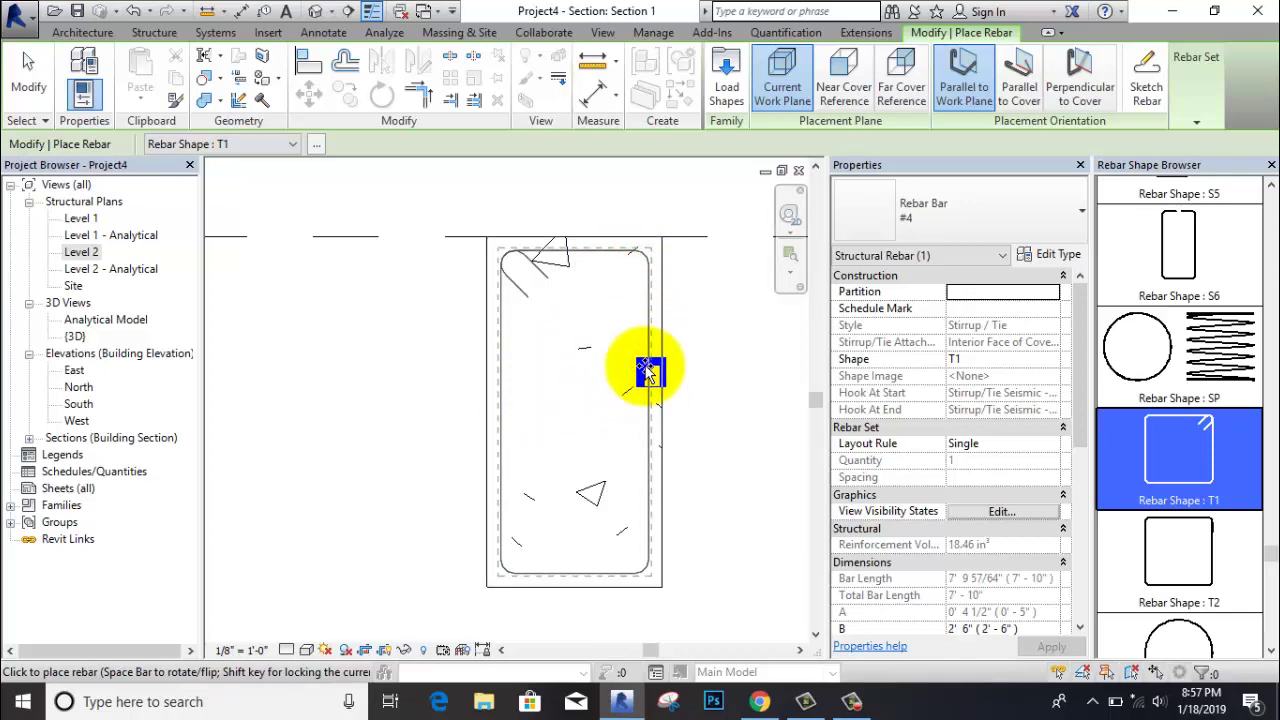
{"action": "left_click", "coordinate": [550, 318]}
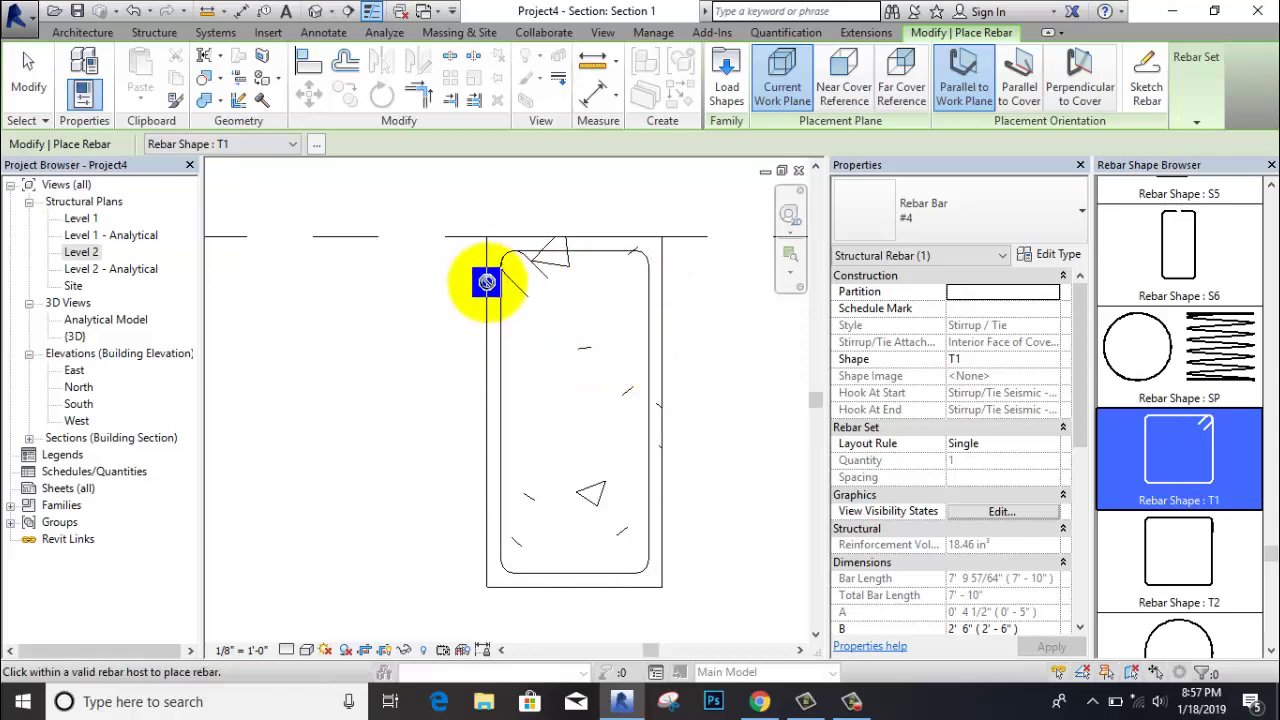
{"action": "right_click", "coordinate": [580, 201]}
{"action": "left_click", "coordinate": [604, 214]}
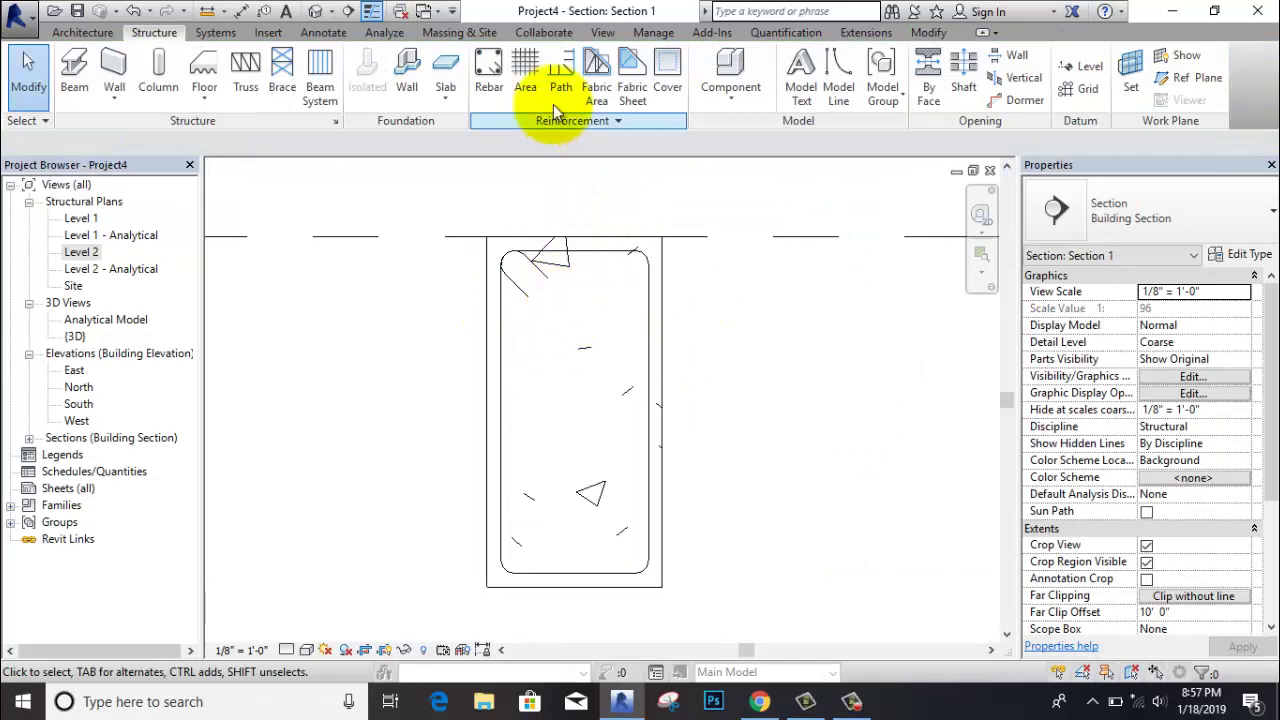
Open the default {3D} view, zoom in on the beam, and select the T1 stirrup.
{"action": "left_click", "coordinate": [602, 32]}
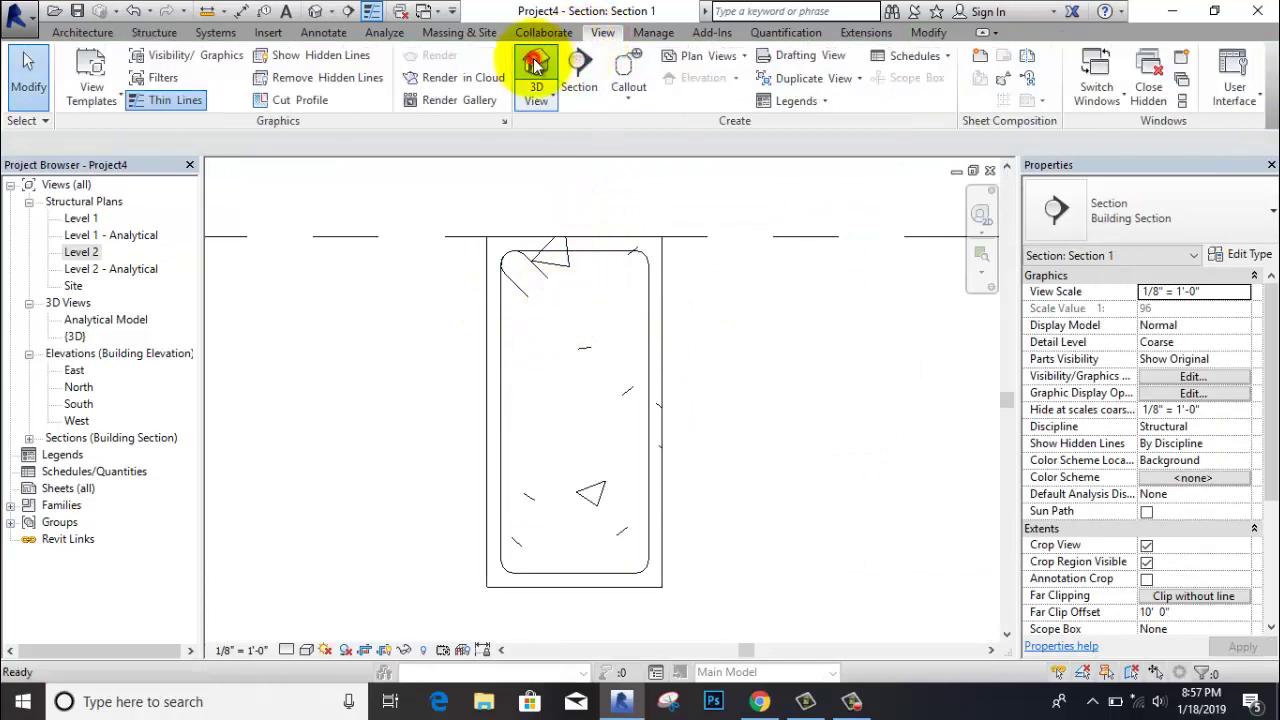
{"action": "left_click", "coordinate": [536, 65]}
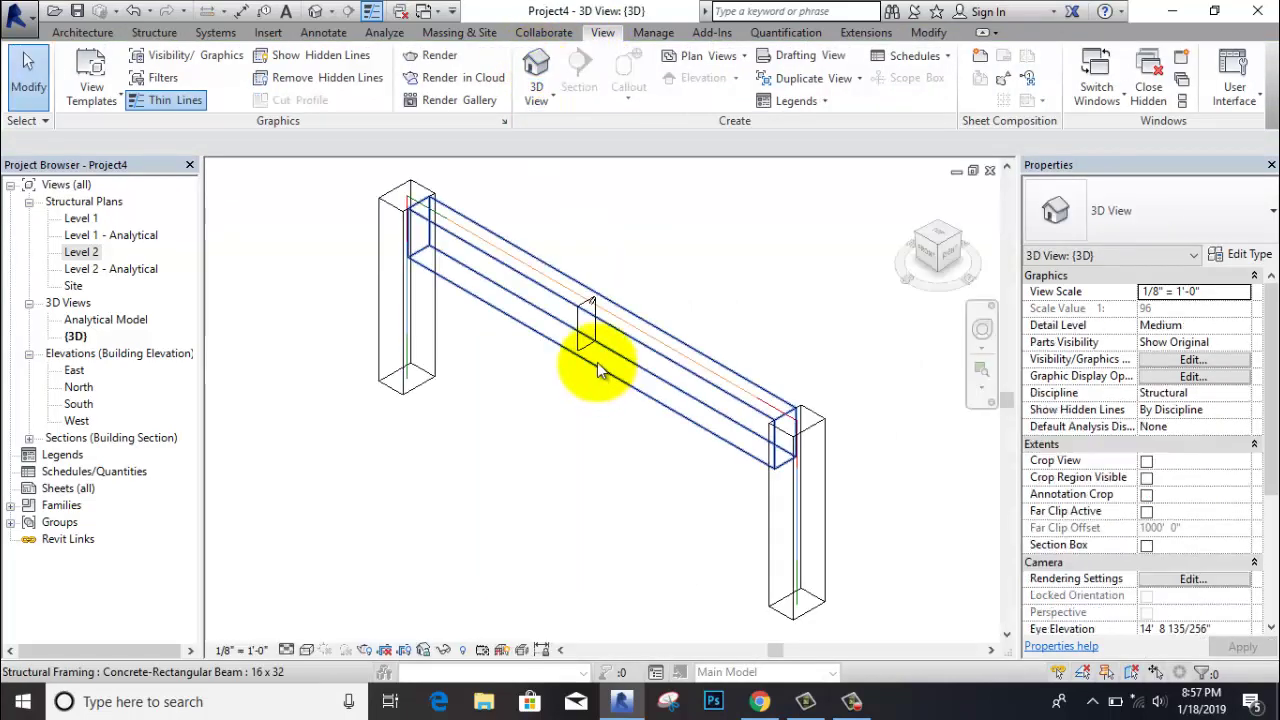
{"action": "scroll", "coordinate": [572, 300], "scroll_direction": "up", "scroll_amount": 3}
{"action": "scroll", "coordinate": [580, 305], "scroll_direction": "up", "scroll_amount": 3}
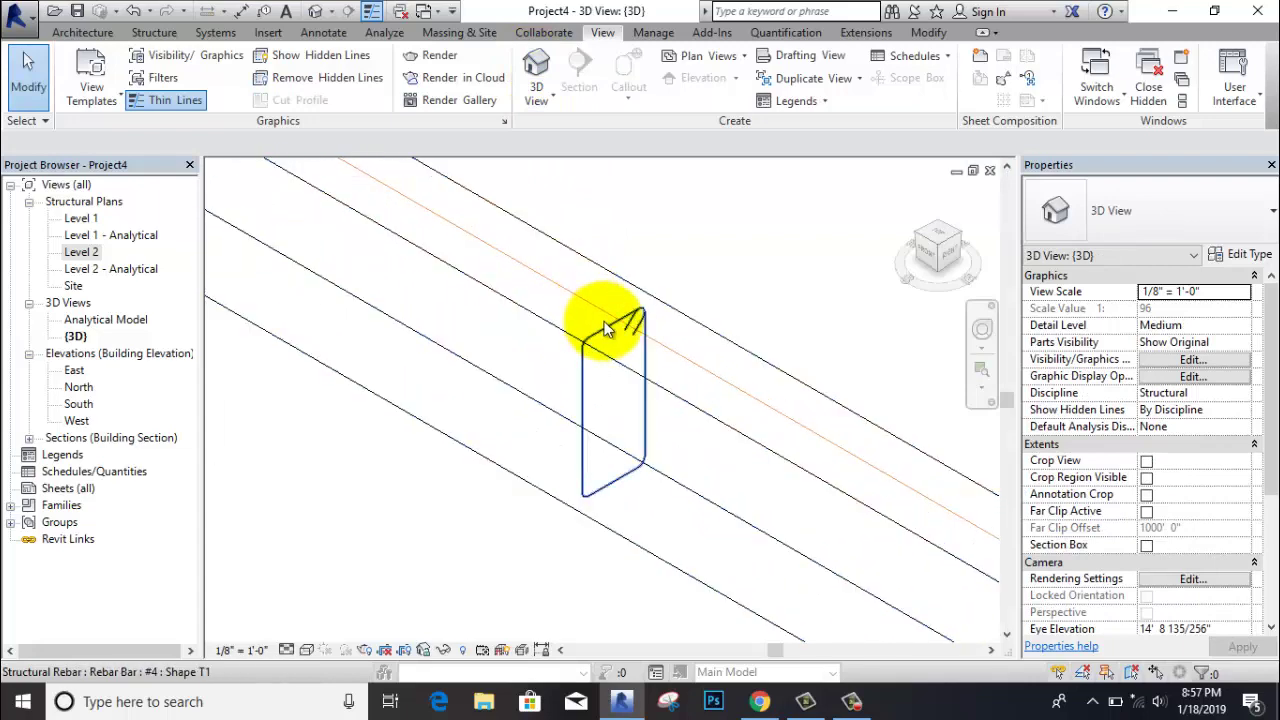
{"action": "scroll", "coordinate": [600, 325], "scroll_direction": "down", "scroll_amount": 2}
{"action": "scroll", "coordinate": [612, 325], "scroll_direction": "up", "scroll_amount": 1}
{"action": "scroll", "coordinate": [612, 325], "scroll_direction": "down", "scroll_amount": 2}
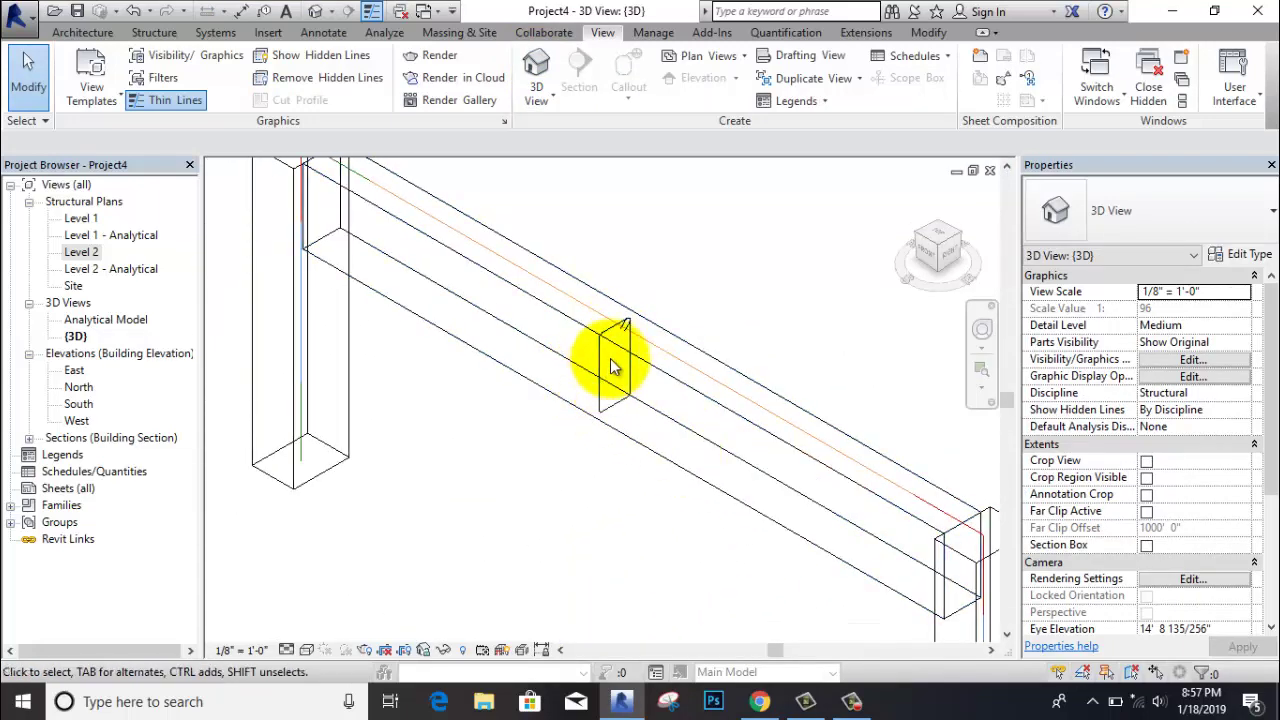
{"action": "scroll", "coordinate": [600, 385], "scroll_direction": "up", "scroll_amount": 2}
{"action": "scroll", "coordinate": [606, 348], "scroll_direction": "up", "scroll_amount": 2}
{"action": "left_click", "coordinate": [590, 365]}
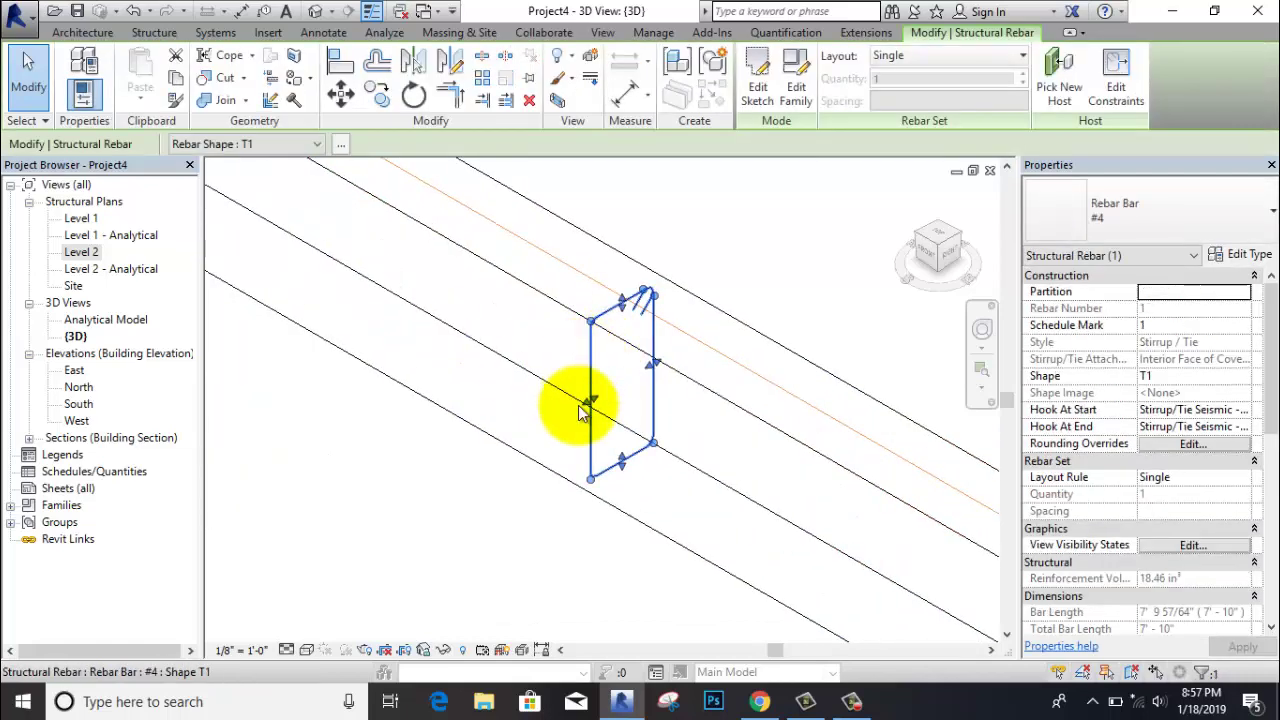
Set the T1 stirrup's rebar set layout to Maximum Spacing at 0' 4", giving 71 stirrups.
{"action": "scroll", "coordinate": [630, 350], "scroll_direction": "down", "scroll_amount": 2}
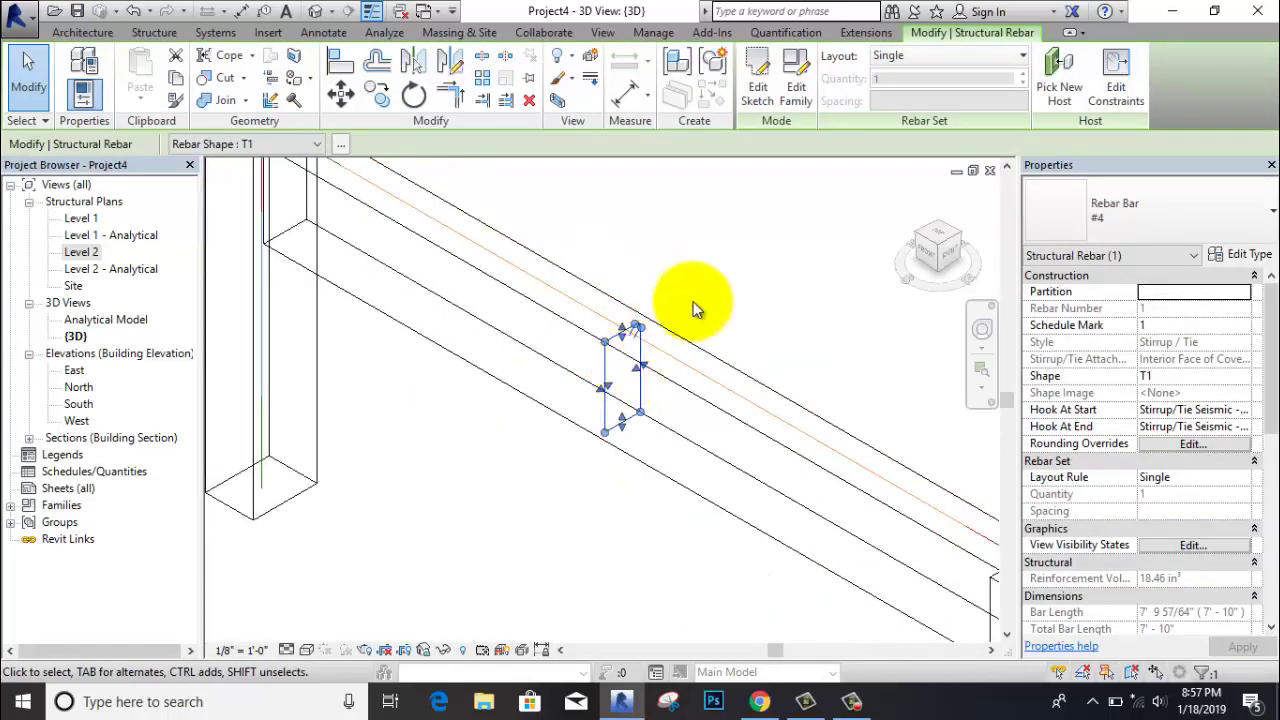
{"action": "left_click", "coordinate": [908, 55]}
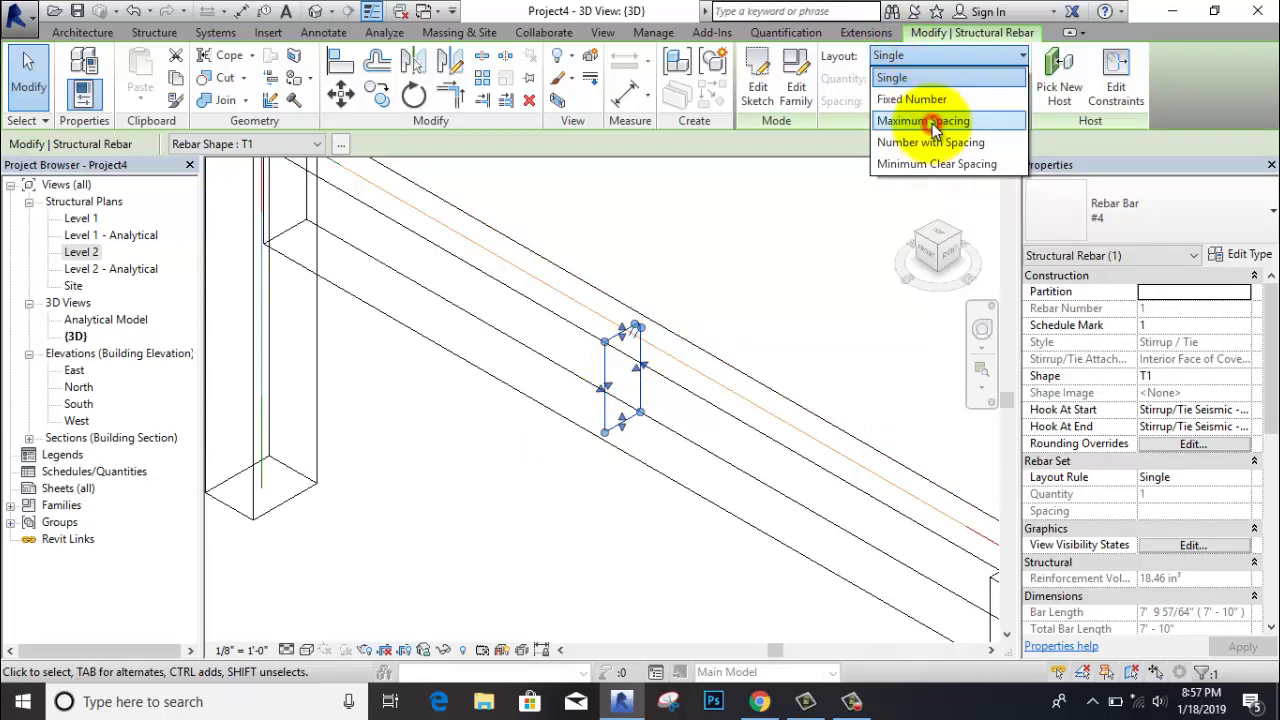
{"action": "left_click", "coordinate": [923, 120]}
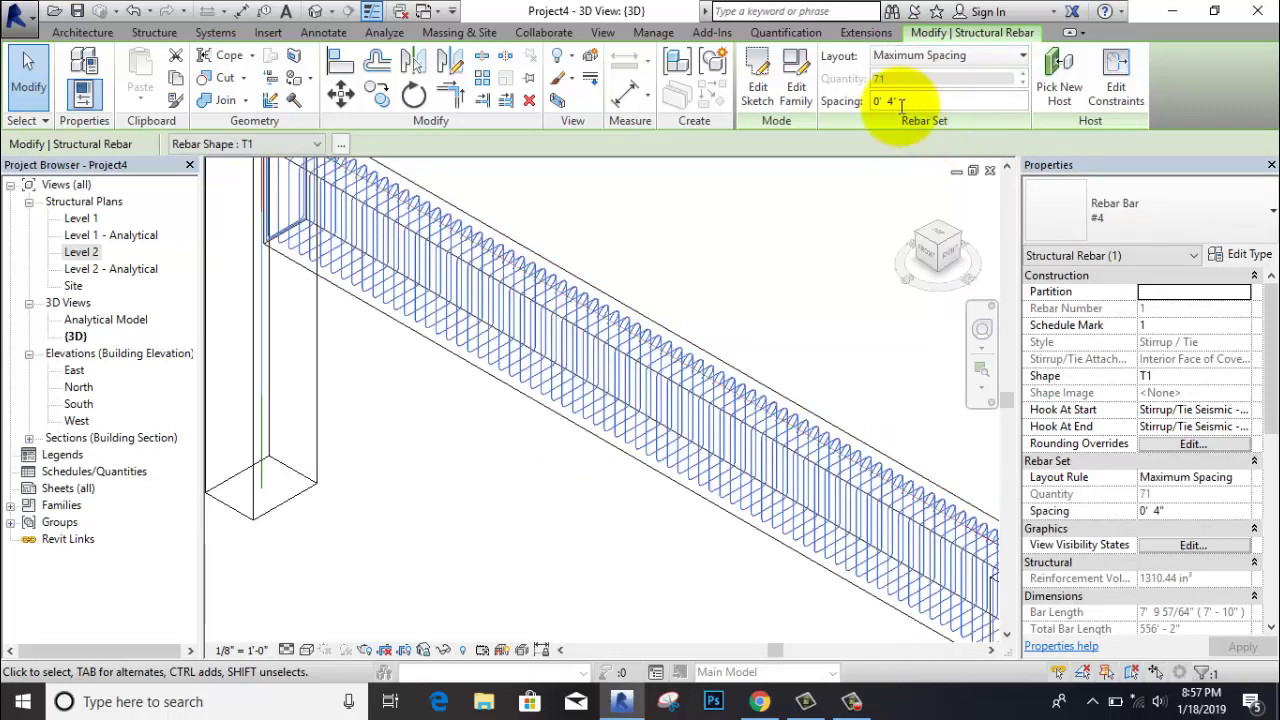
{"action": "left_click", "coordinate": [914, 101]}
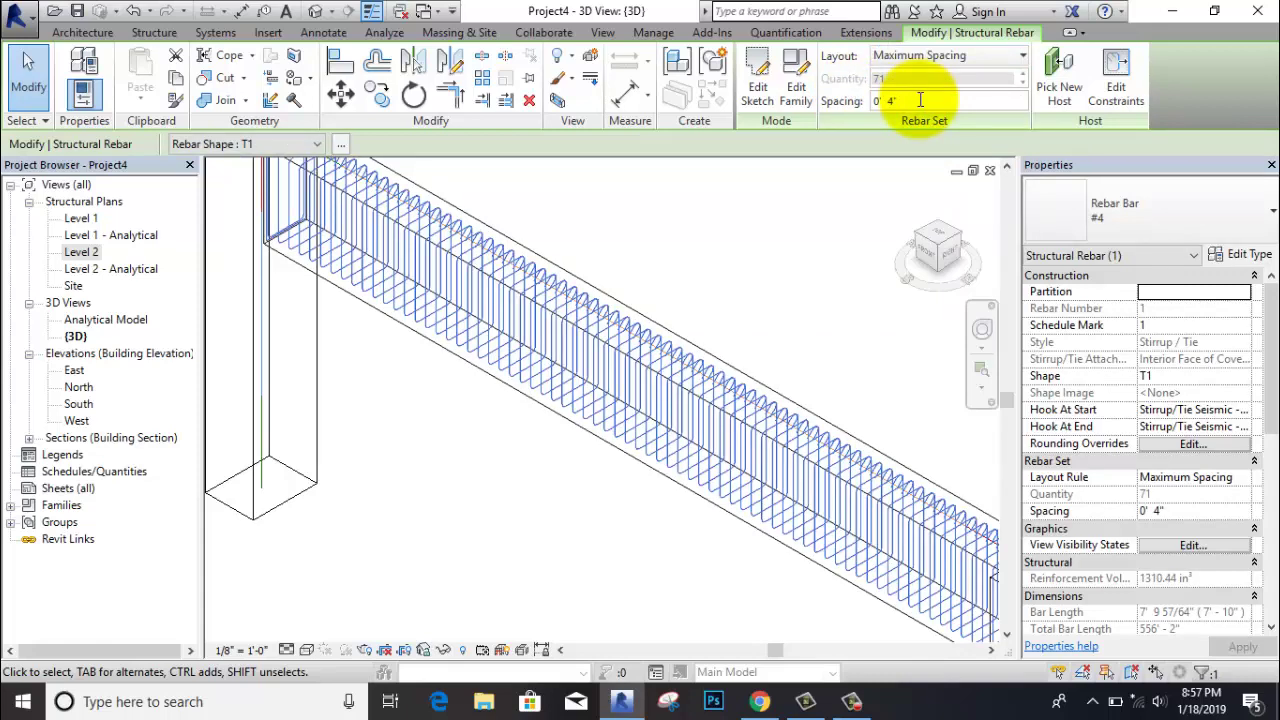
{"action": "scroll", "coordinate": [745, 276], "scroll_direction": "down", "scroll_amount": 3}
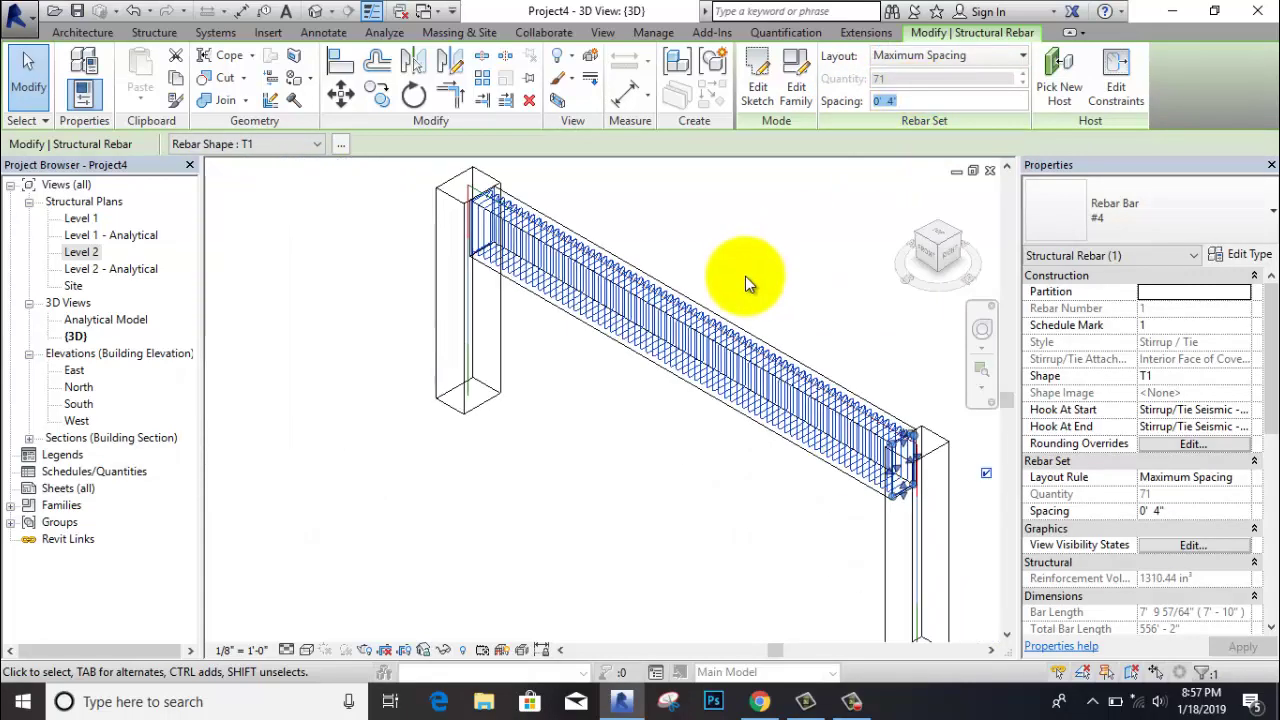
{"action": "middle_click_drag", "start_coordinate": [745, 276], "coordinate": [691, 263]}
{"action": "left_click", "coordinate": [575, 407]}
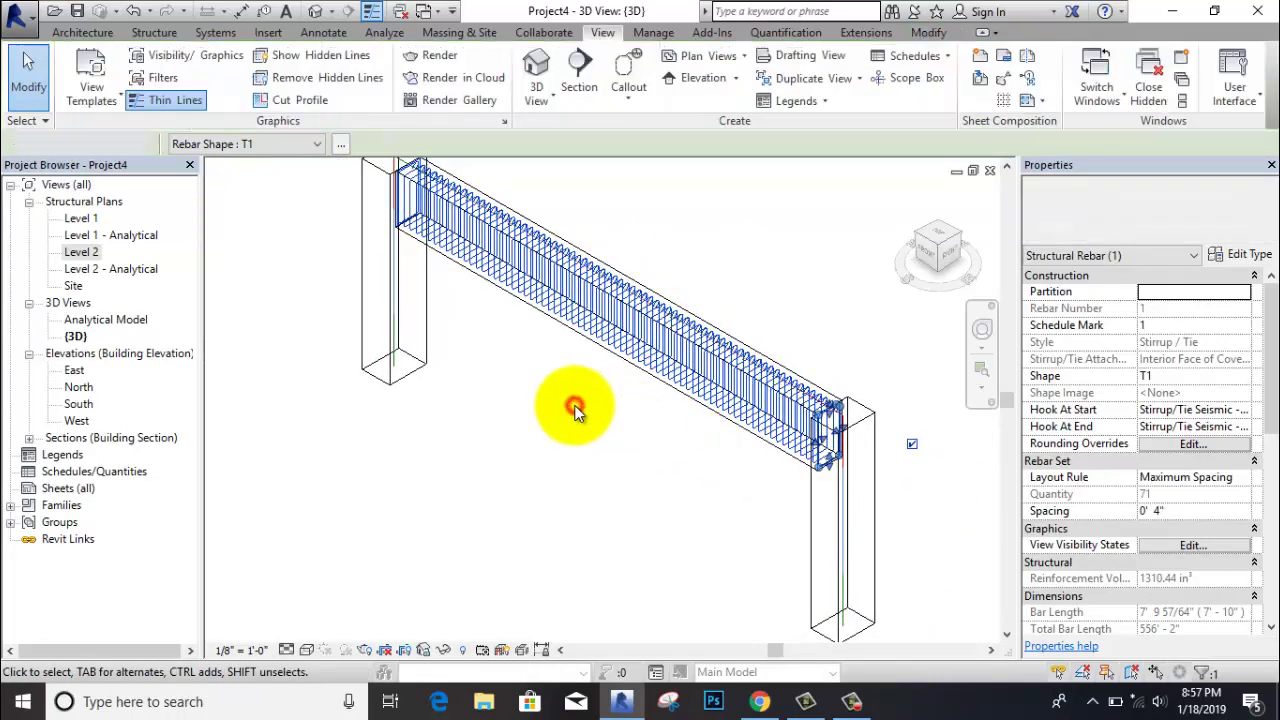
{"action": "middle_click_drag", "start_coordinate": [591, 414], "coordinate": [561, 424]}
{"action": "scroll", "coordinate": [745, 430], "scroll_direction": "up", "scroll_amount": 2}
{"action": "scroll", "coordinate": [750, 440], "scroll_direction": "up", "scroll_amount": 2}
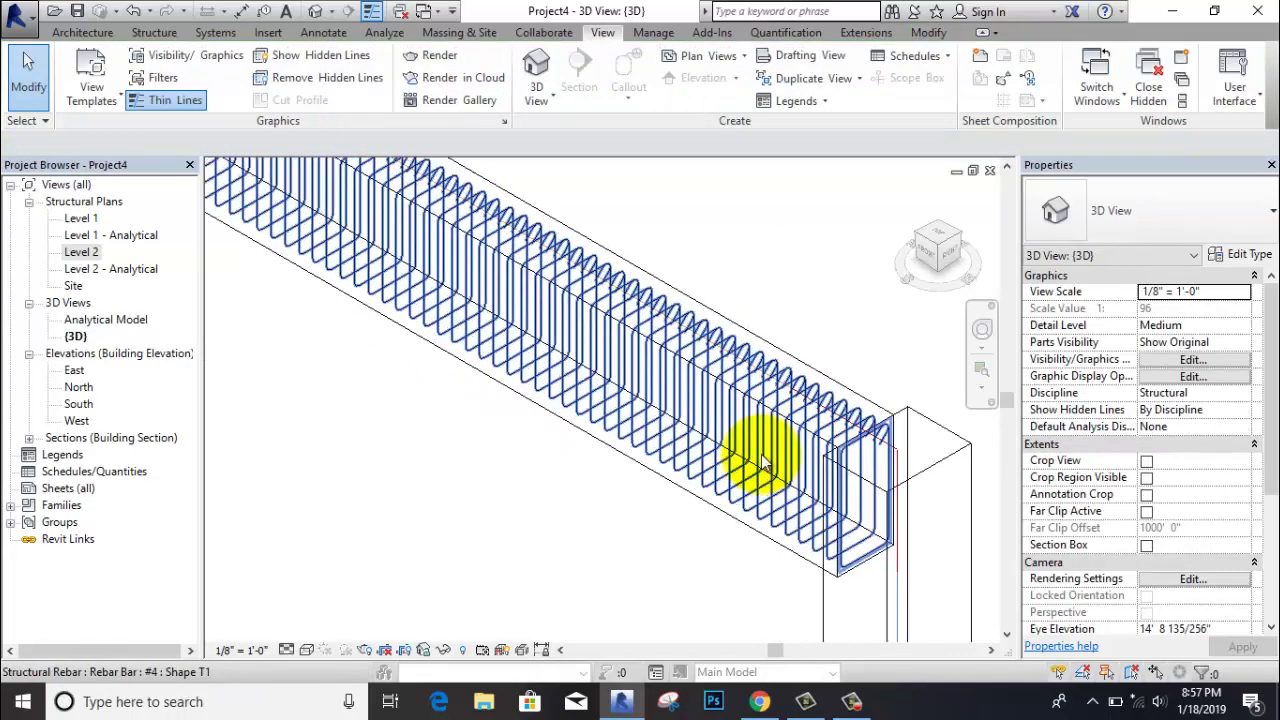
{"action": "scroll", "coordinate": [757, 451], "scroll_direction": "up", "scroll_amount": 2}
{"action": "scroll", "coordinate": [677, 434], "scroll_direction": "up", "scroll_amount": 2}
{"action": "scroll", "coordinate": [677, 434], "scroll_direction": "down", "scroll_amount": 3}
{"action": "mouse_move", "coordinate": [766, 377]}
{"action": "middle_mouse_down"}
{"action": "mouse_move", "coordinate": [789, 265]}
{"action": "mouse_move", "coordinate": [769, 287]}
{"action": "middle_mouse_up"}
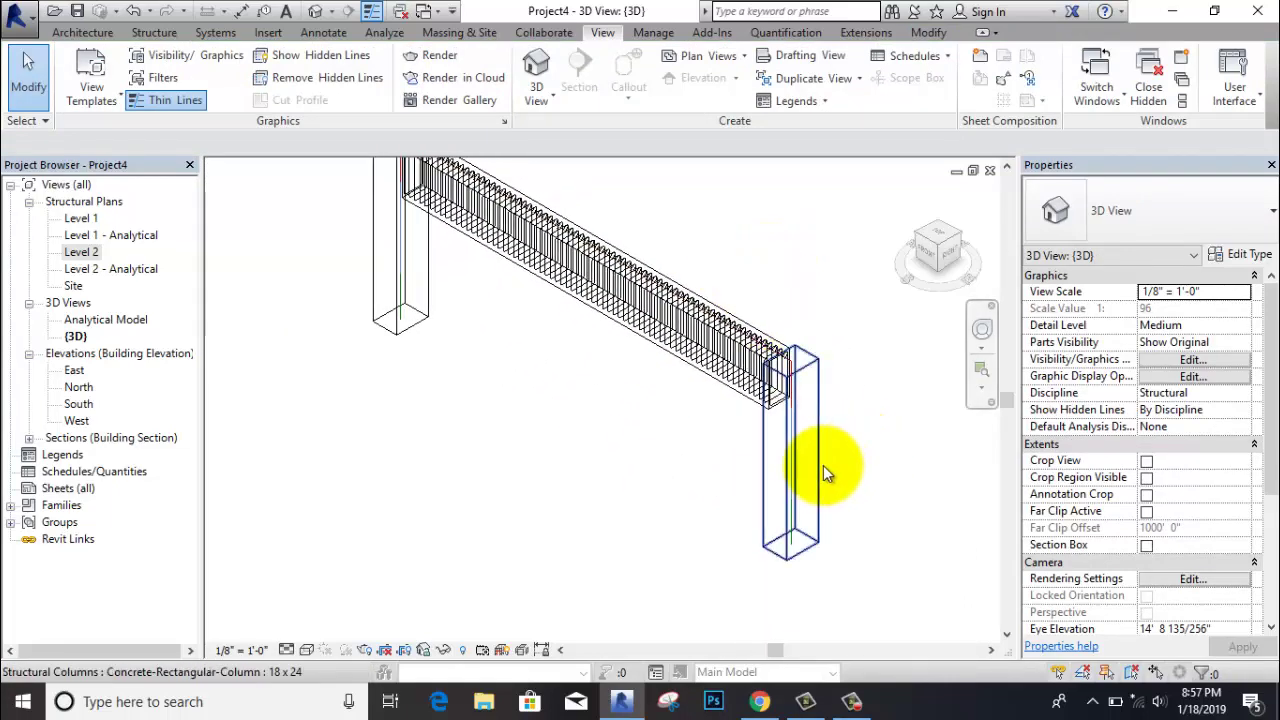
{"action": "scroll", "coordinate": [822, 480], "scroll_direction": "up", "scroll_amount": 2}
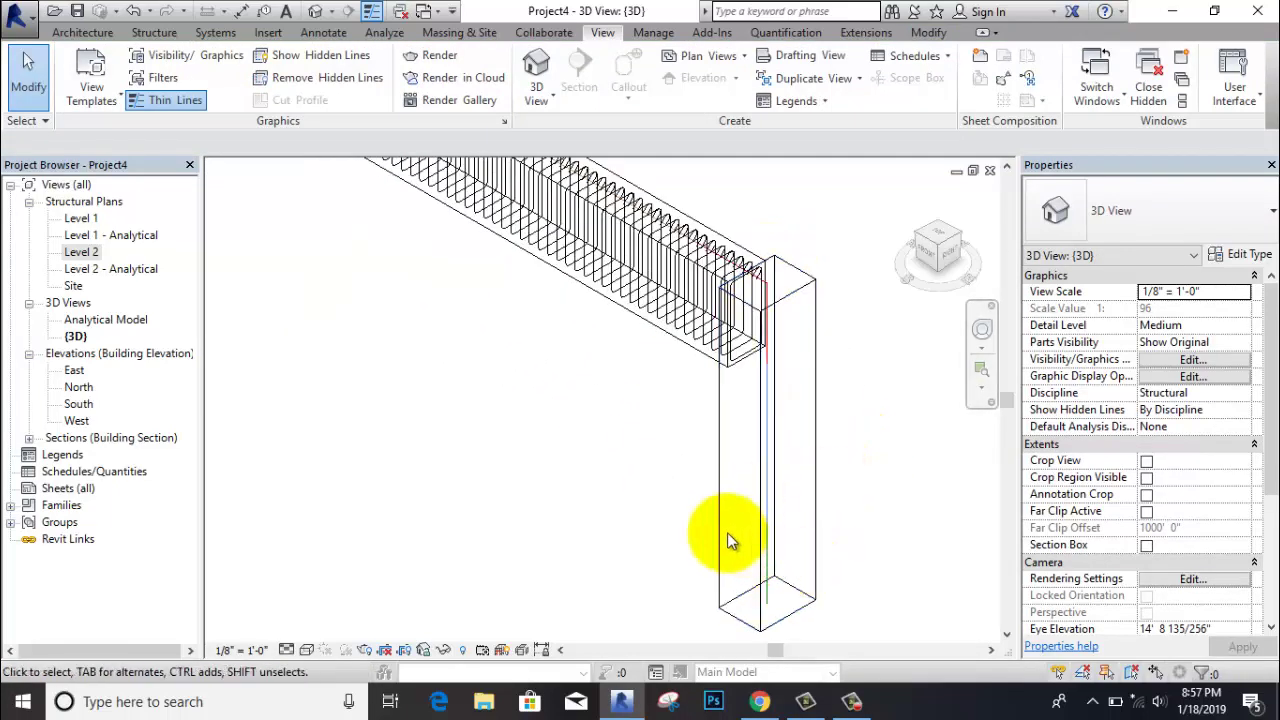
{"action": "middle_click_drag", "start_coordinate": [651, 501], "coordinate": [661, 520]}
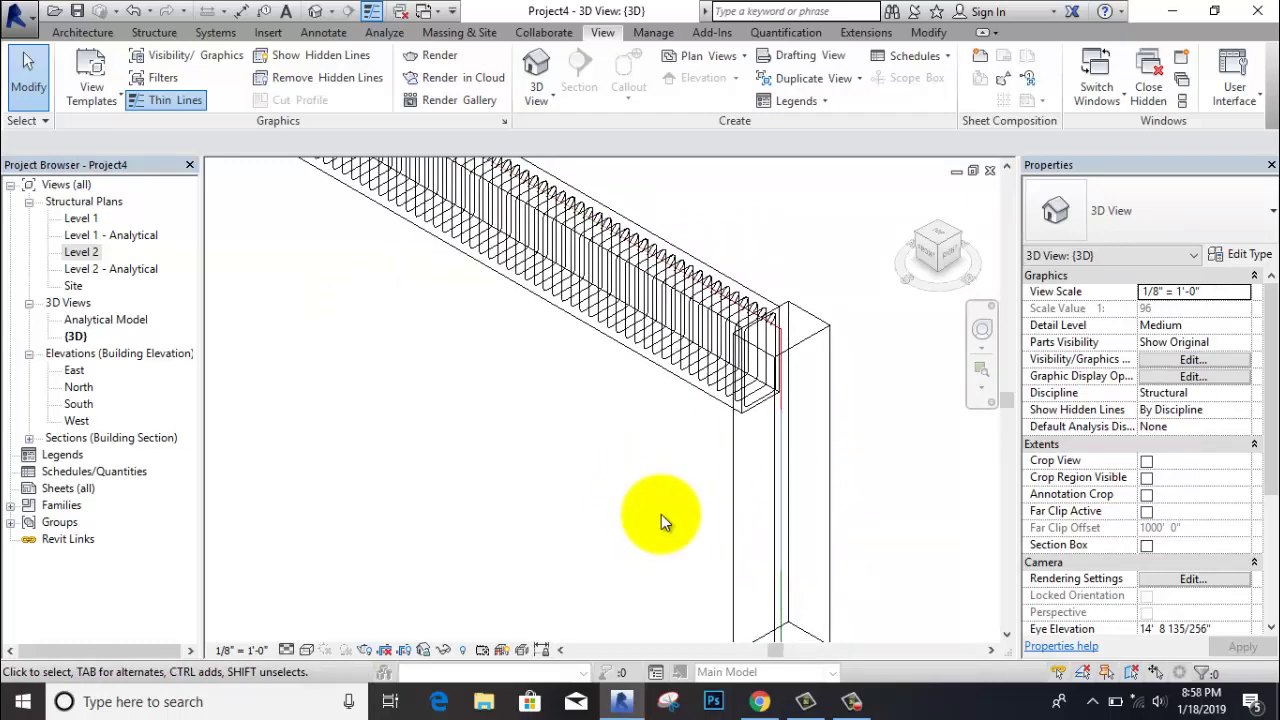
{"action": "scroll", "coordinate": [655, 507], "scroll_direction": "down", "scroll_amount": 3}
{"action": "scroll", "coordinate": [566, 514], "scroll_direction": "down", "scroll_amount": 2}
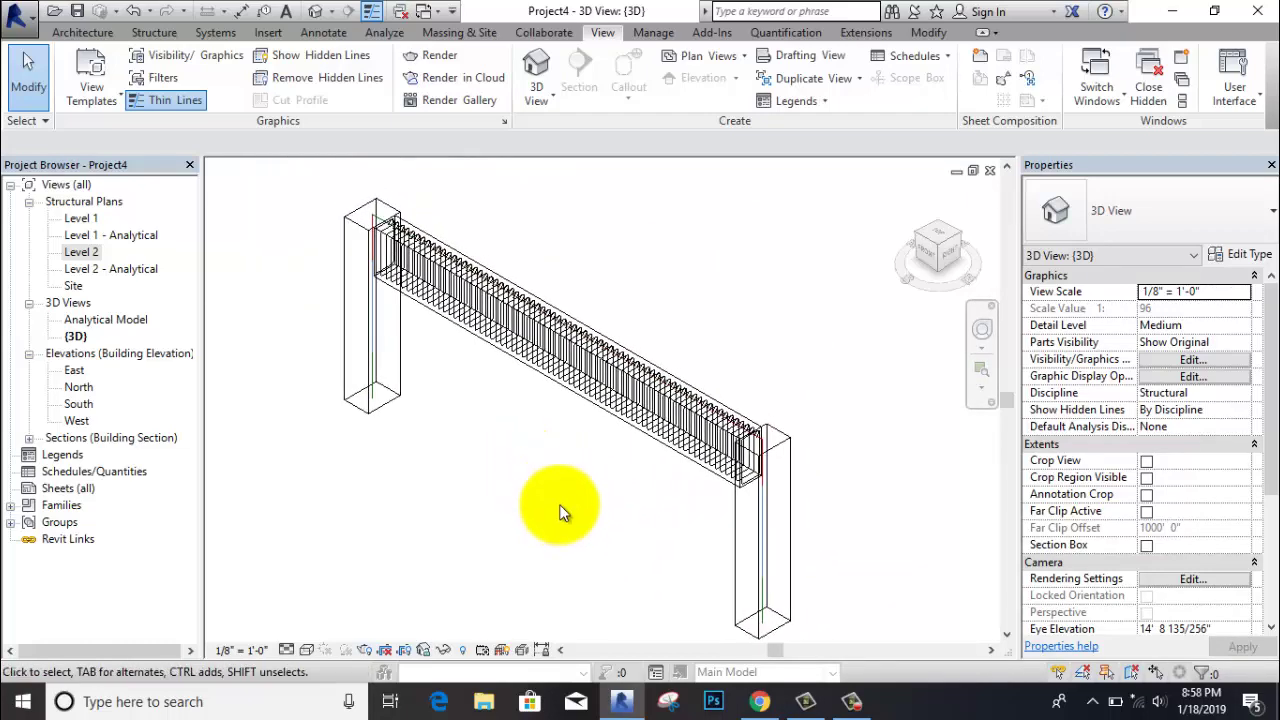
{"action": "middle_click_drag", "start_coordinate": [560, 512], "coordinate": [567, 528], "text": "shift"}
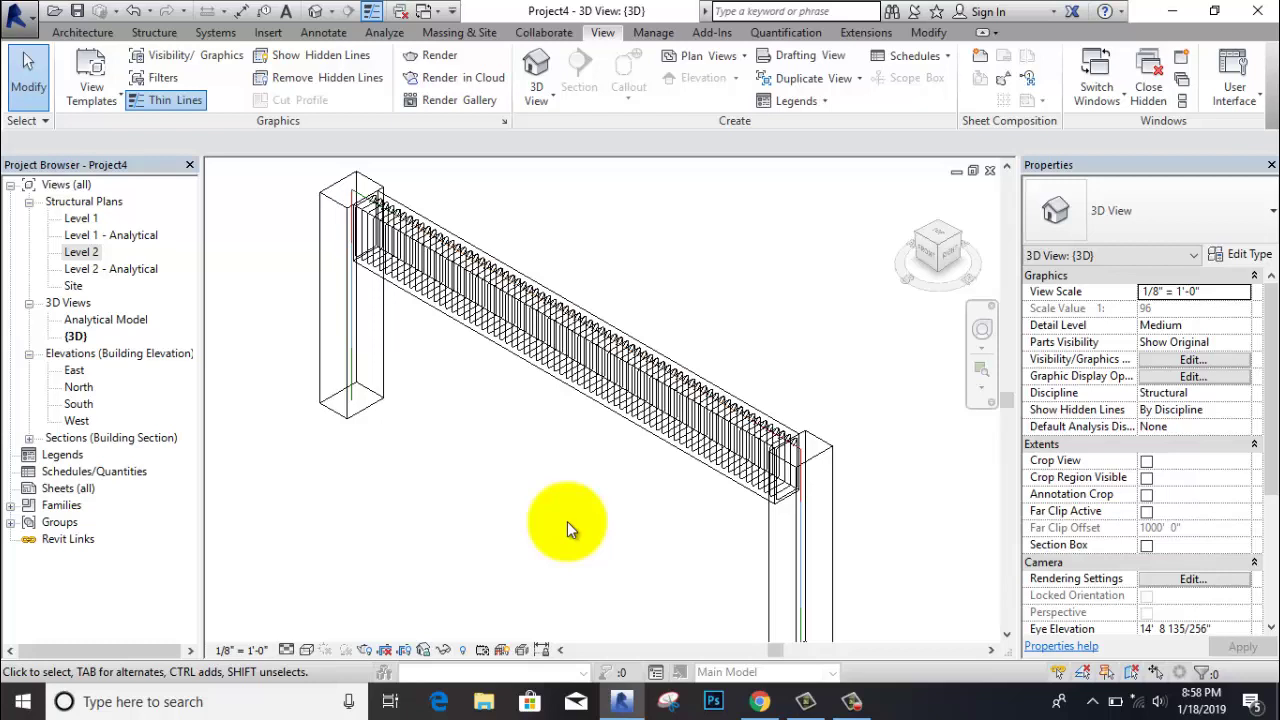
{"action": "left_click", "coordinate": [851, 701]}
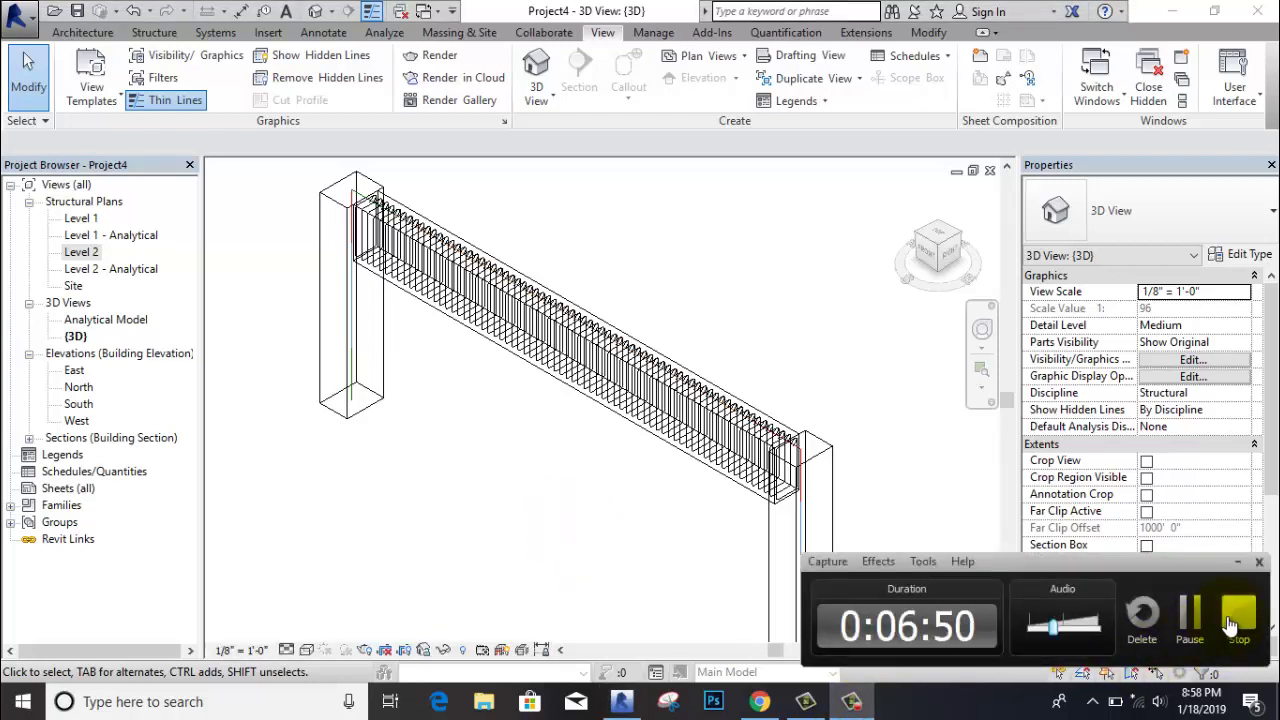